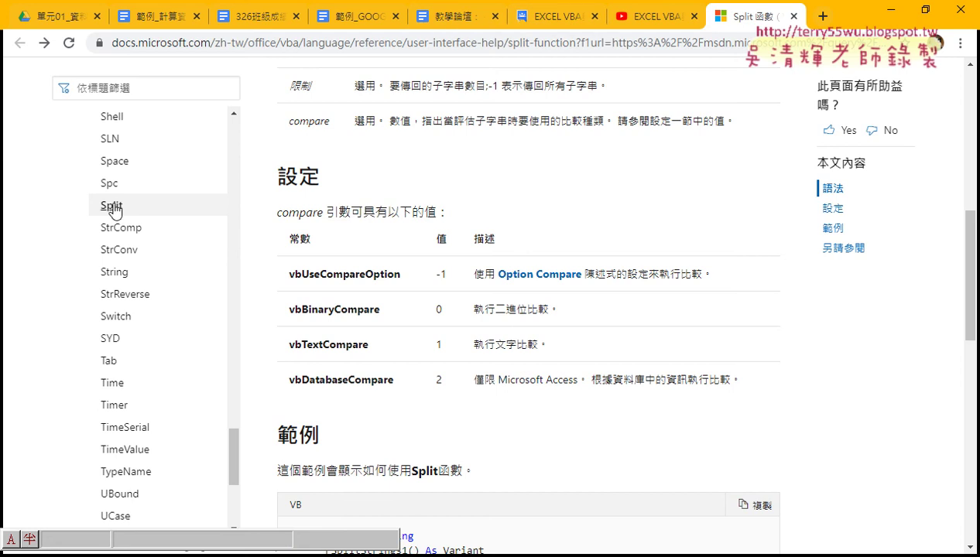
# Step: Open the UBound function reference from the left function list and scroll back to its top
pyautogui.scroll(8, 371, 207)
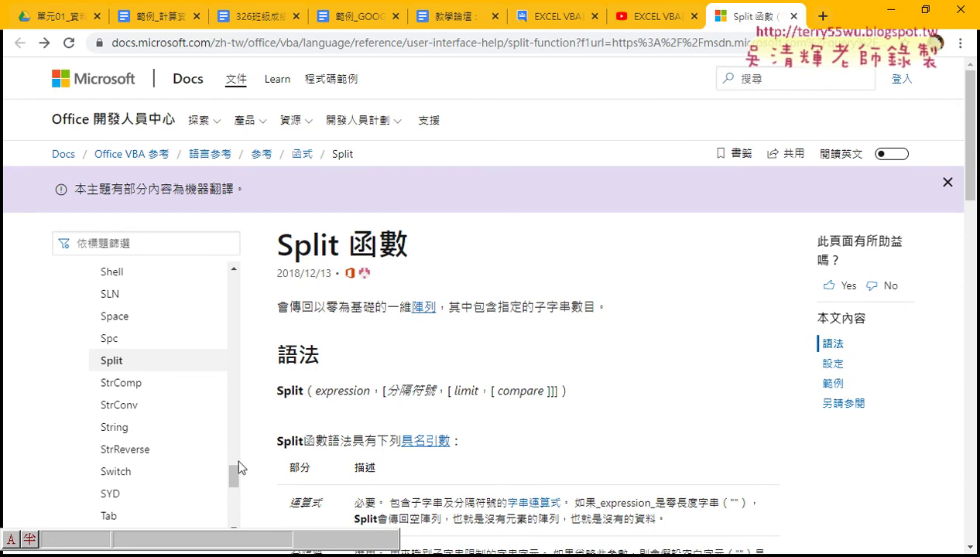
pyautogui.scroll(-2, 235, 472)
pyautogui.scroll(-1, 236, 478)
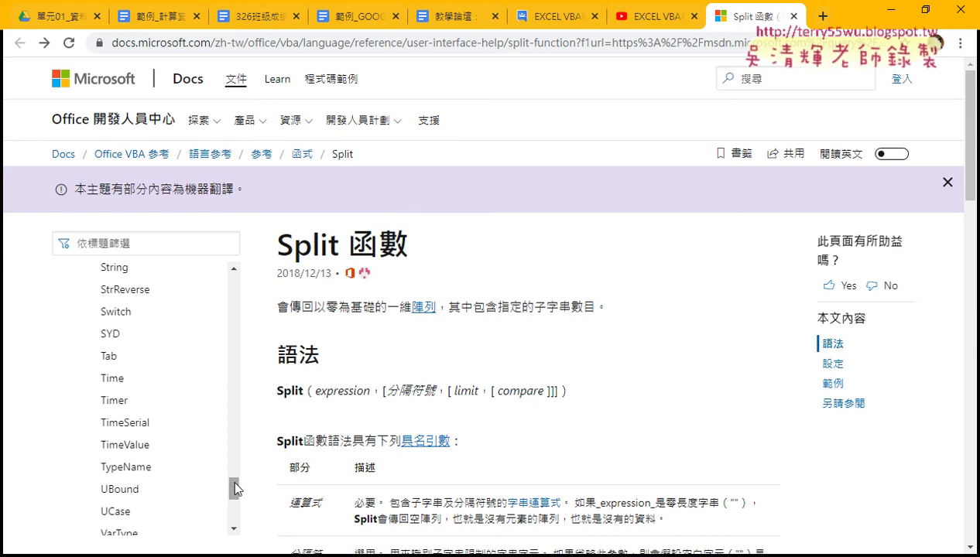
pyautogui.click(121, 491)
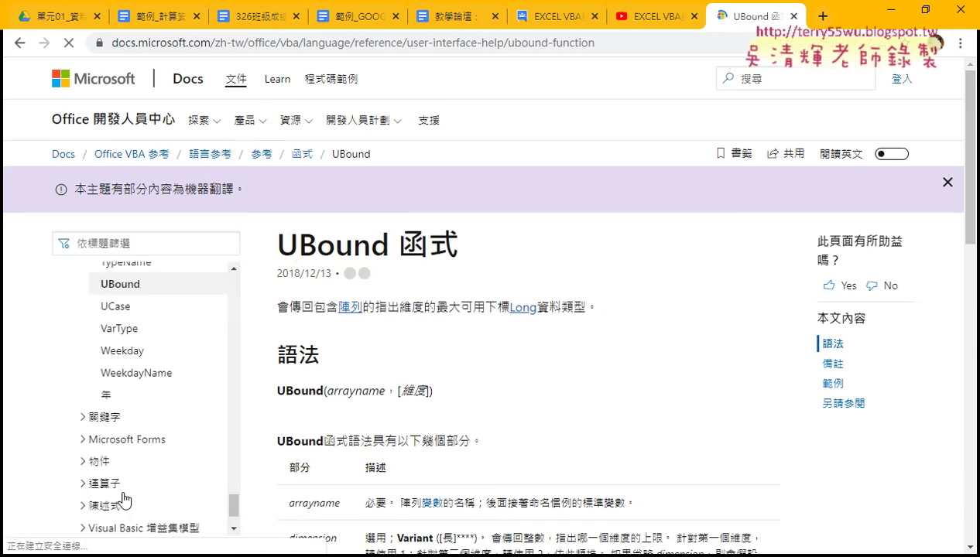
pyautogui.scroll(1, 201, 367)
pyautogui.scroll(7, 201, 367)
pyautogui.scroll(3, 204, 370)
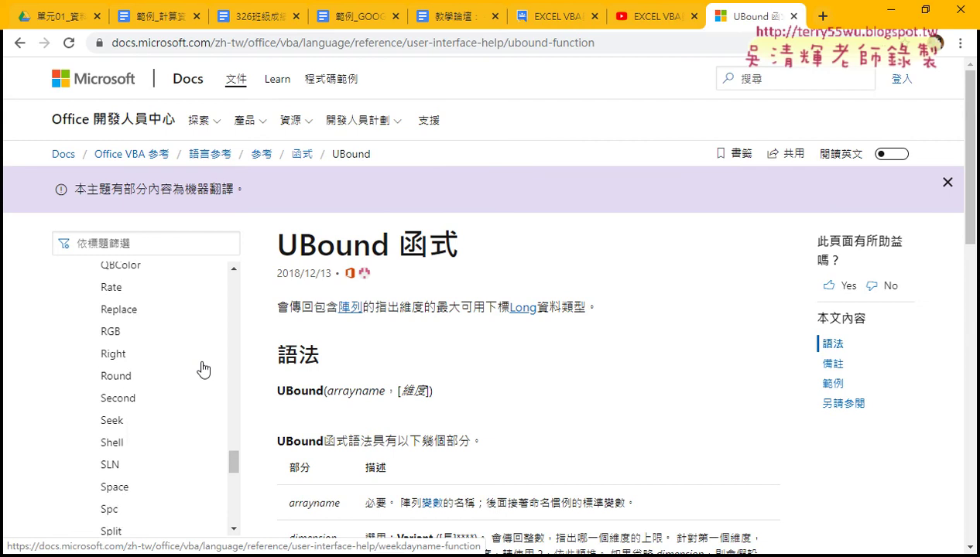
pyautogui.scroll(3, 204, 370)
pyautogui.scroll(2, 203, 370)
pyautogui.scroll(1, 204, 370)
pyautogui.scroll(1, 204, 370)
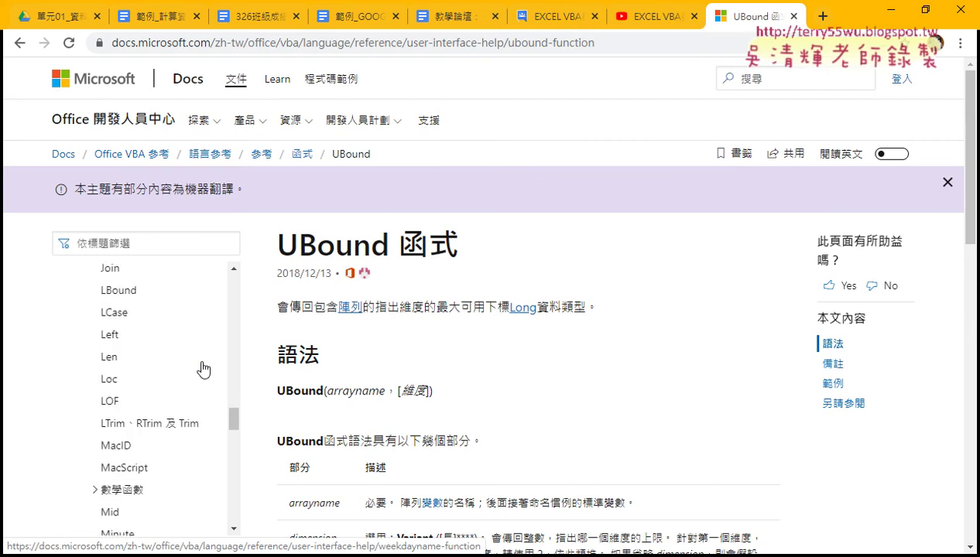
pyautogui.scroll(2, 204, 370)
pyautogui.scroll(1, 204, 370)
pyautogui.scroll(1, 204, 370)
pyautogui.scroll(2, 203, 370)
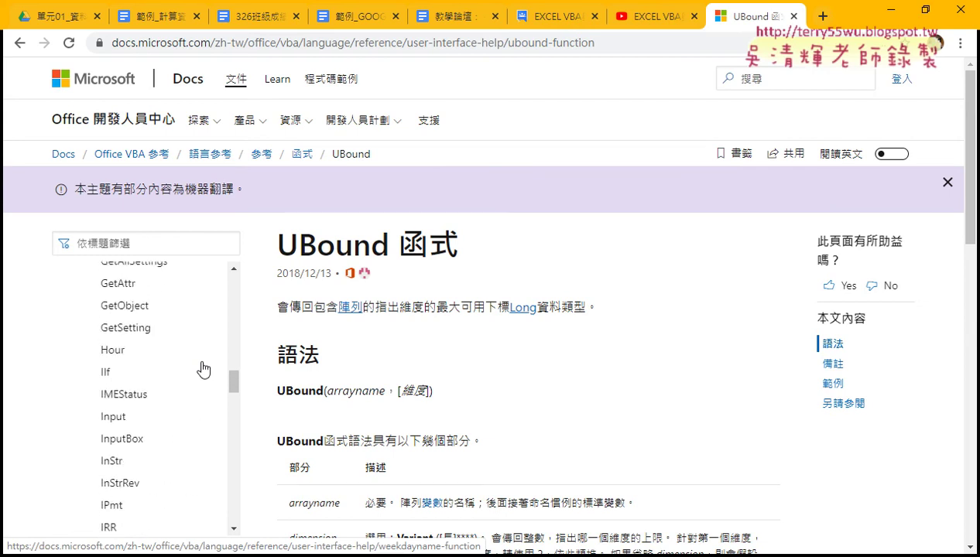
pyautogui.scroll(2, 203, 370)
pyautogui.scroll(1, 204, 367)
pyautogui.scroll(2, 205, 364)
pyautogui.scroll(2, 206, 357)
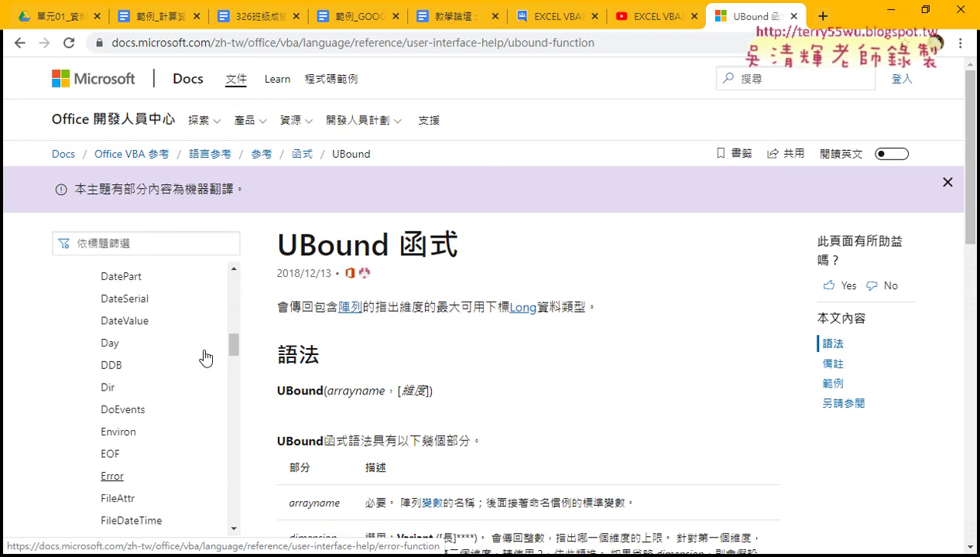
pyautogui.scroll(2, 205, 358)
pyautogui.scroll(2, 205, 358)
pyautogui.scroll(1, 205, 358)
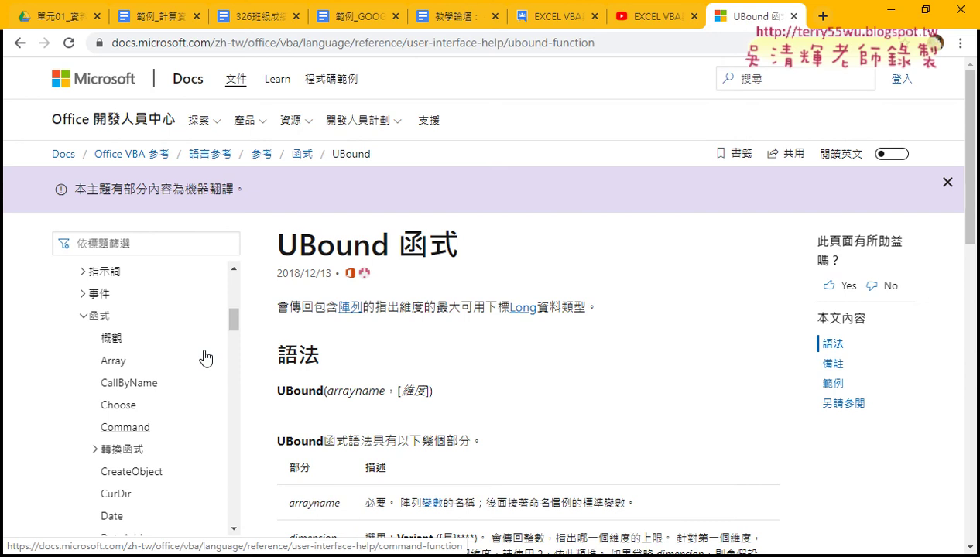
# Step: Open the Array function reference and scroll down to its 範例 example section
pyautogui.click(124, 366)
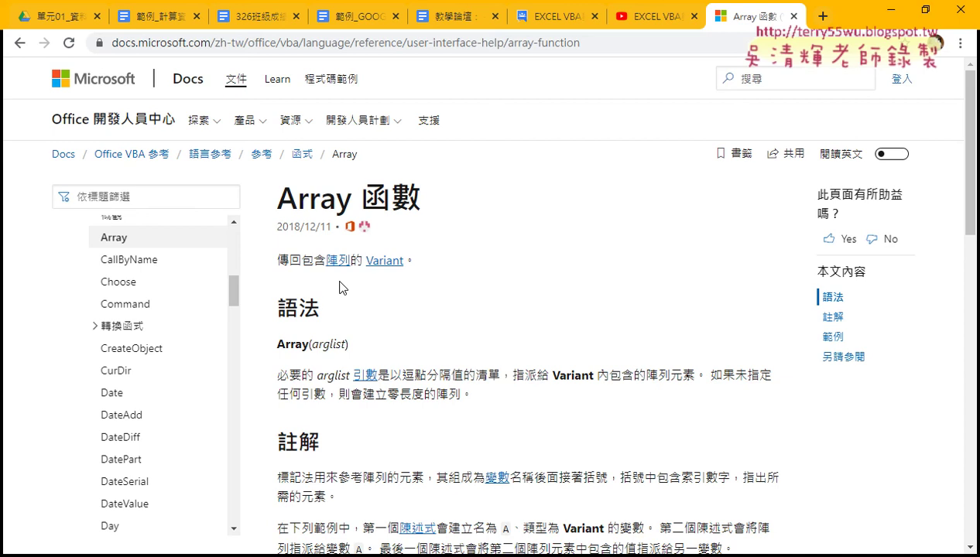
pyautogui.scroll(-3, 363, 318)
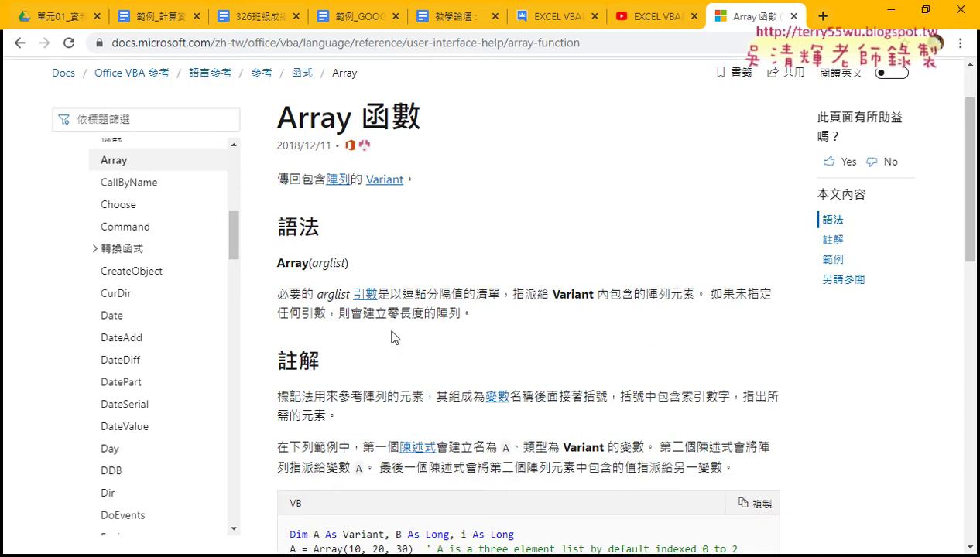
pyautogui.scroll(-4, 425, 338)
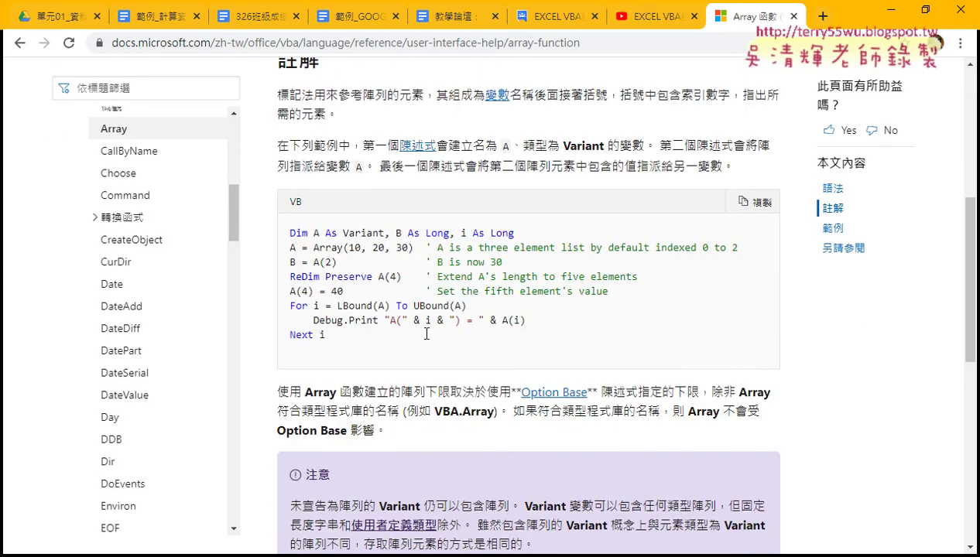
pyautogui.scroll(-2, 425, 339)
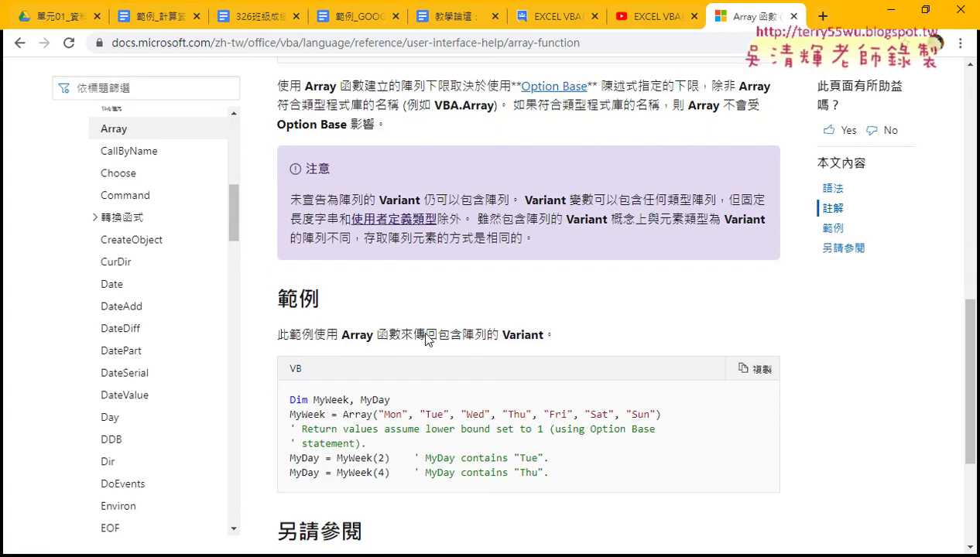
pyautogui.scroll(-1, 426, 334)
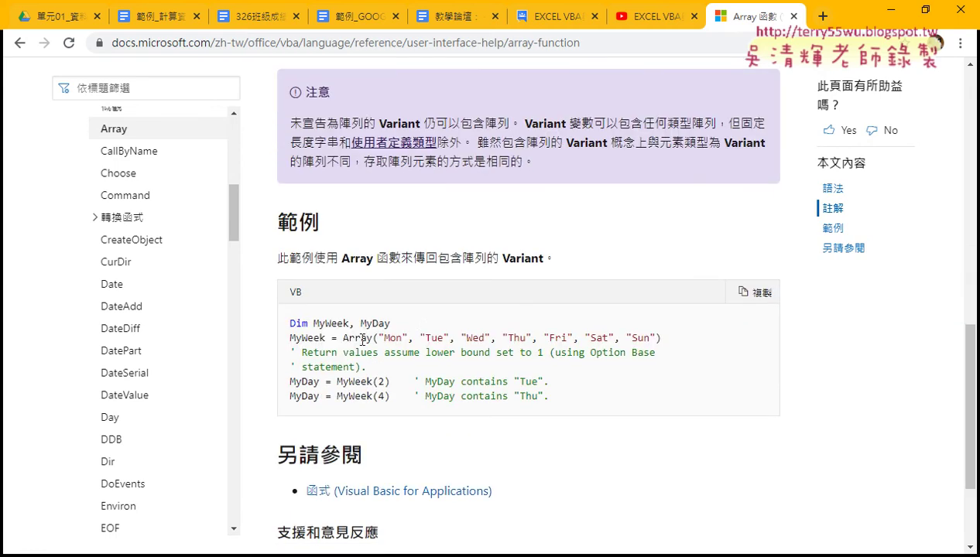
# Step: Select the weekday values, the whole Array call, and the variable name MyWeek in the example code
pyautogui.moveTo(343, 338); pyautogui.dragTo(667, 343)
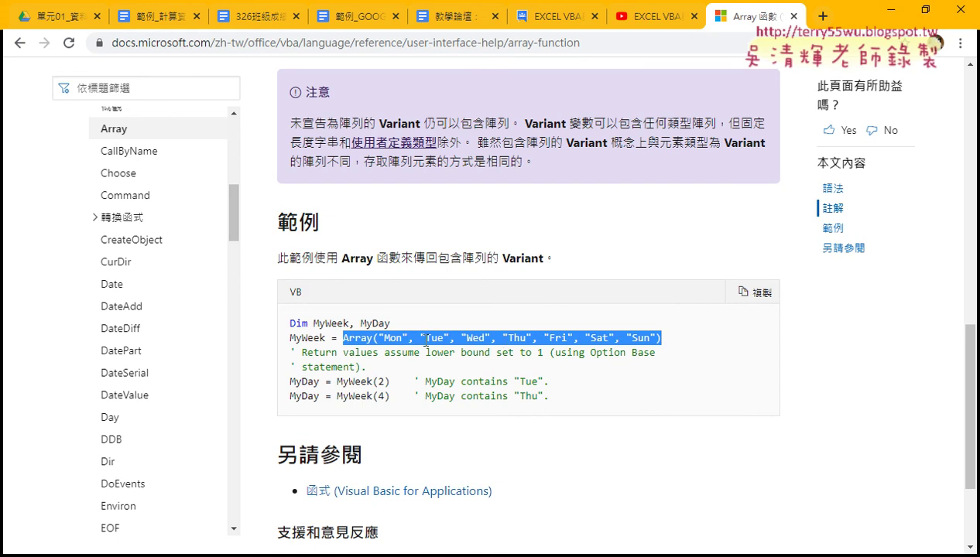
pyautogui.moveTo(378, 338); pyautogui.dragTo(652, 338)
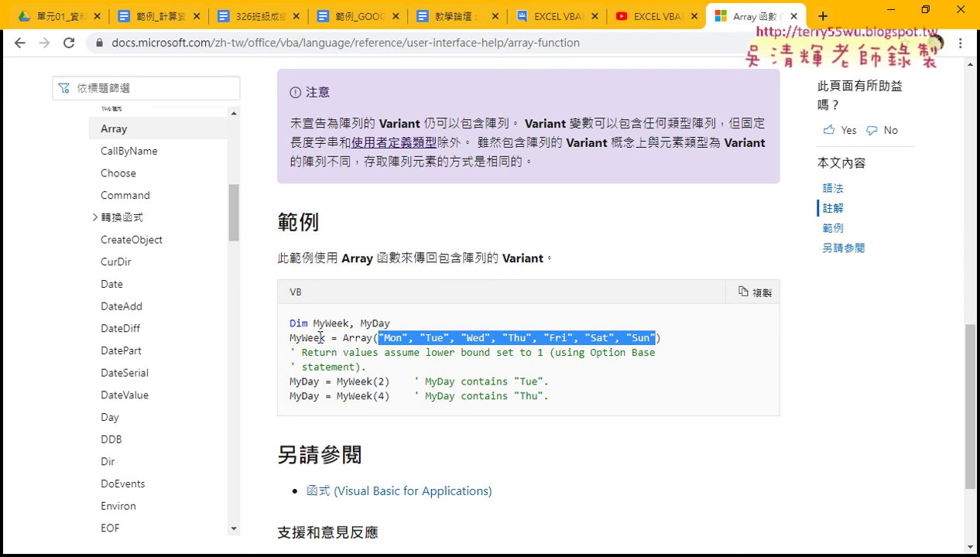
pyautogui.moveTo(316, 338)
pyautogui.mouseDown()
pyautogui.moveTo(289, 338)
pyautogui.moveTo(660, 338)
pyautogui.mouseUp()
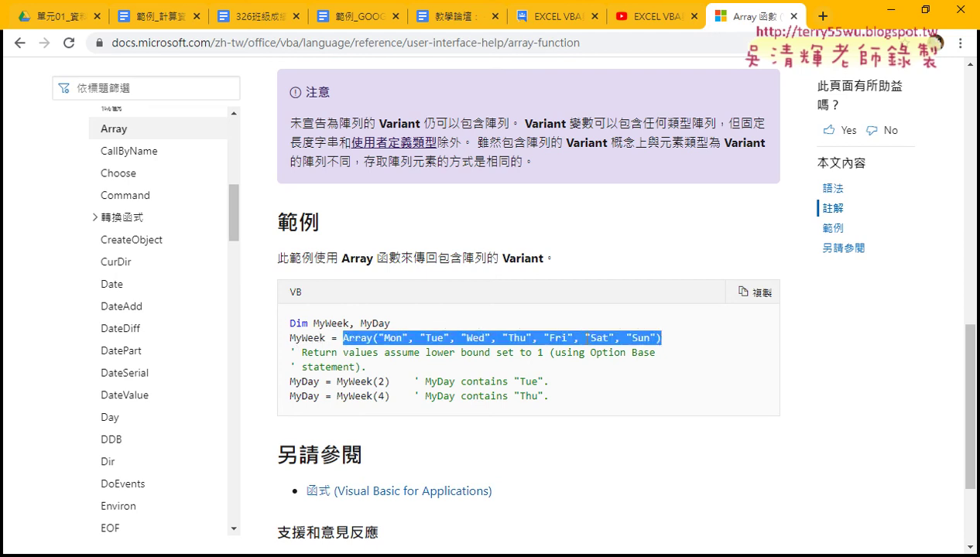
pyautogui.moveTo(324, 339); pyautogui.dragTo(290, 338)
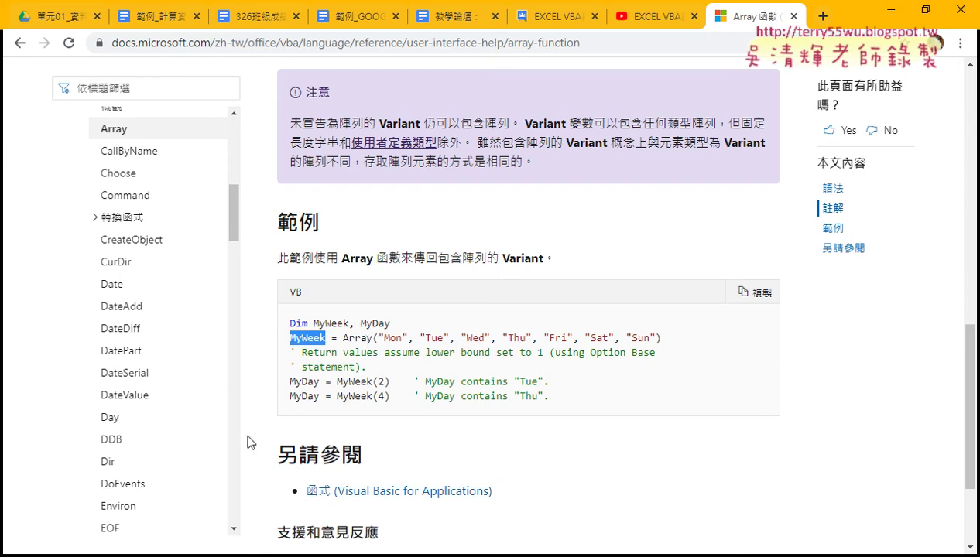
# Step: Open the 326班級成績查詢 workbook from the 單元02 folder window in File Explorer
pyautogui.click(206, 556)
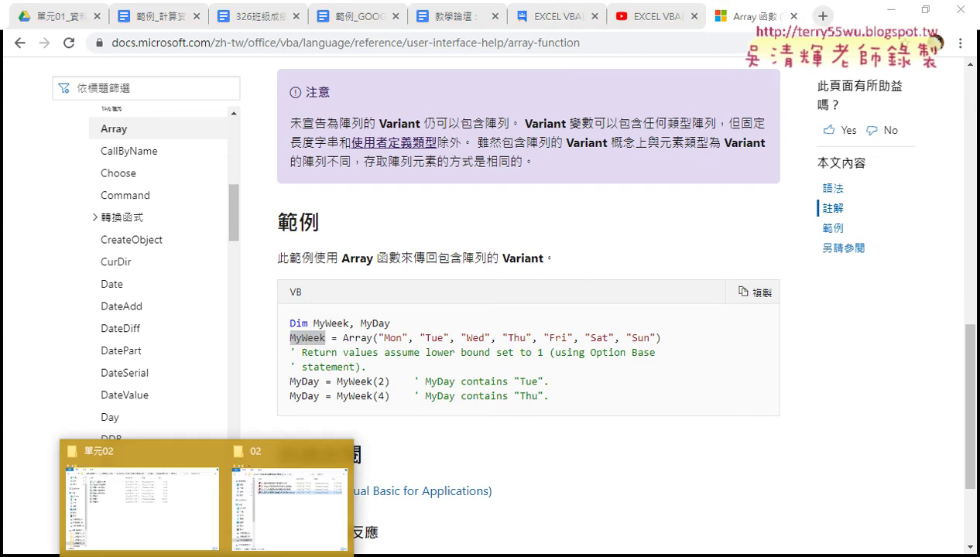
pyautogui.click(164, 508)
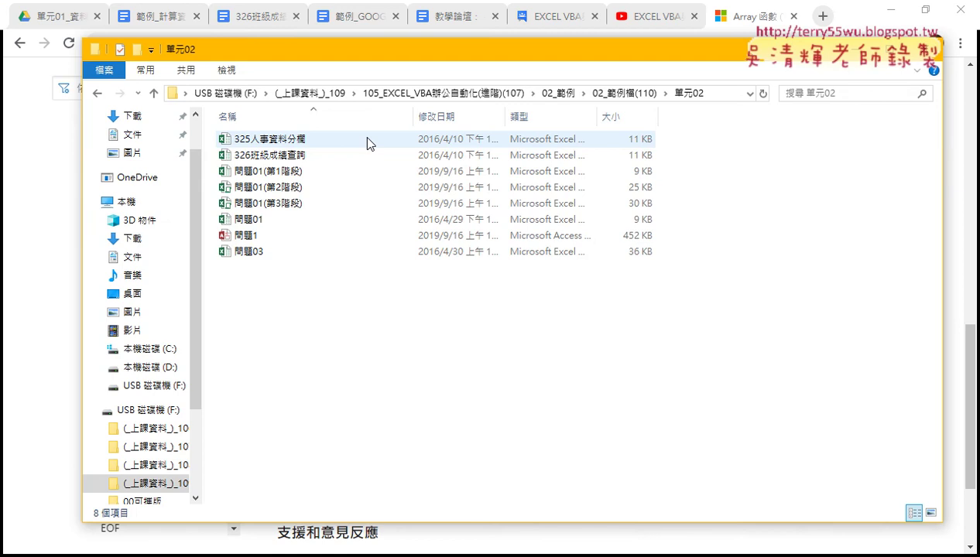
pyautogui.doubleClick(287, 155)
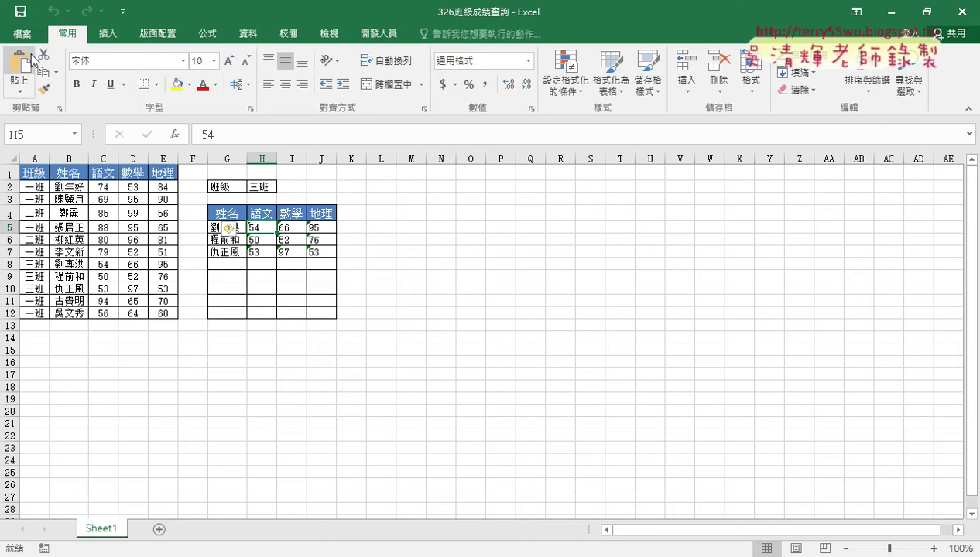
# Step: Check Excel's file info and recent workbooks against the 單元02 folder, then return to the worksheet
pyautogui.click(23, 34)
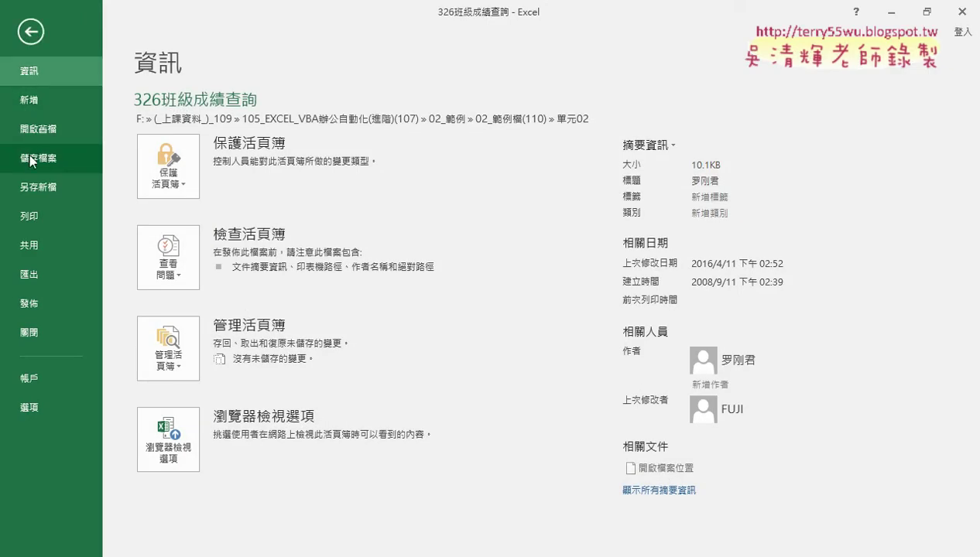
pyautogui.click(39, 129)
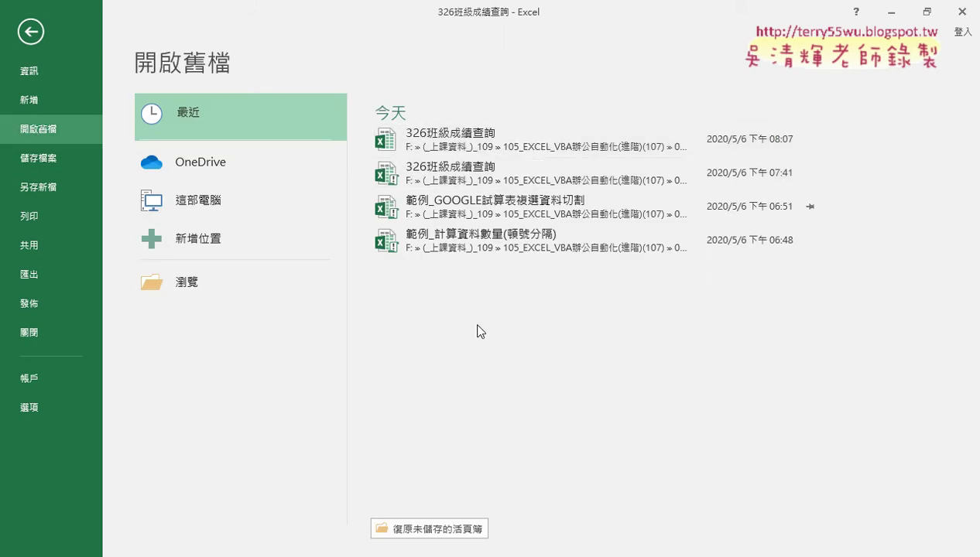
pyautogui.click(207, 556)
pyautogui.click(167, 495)
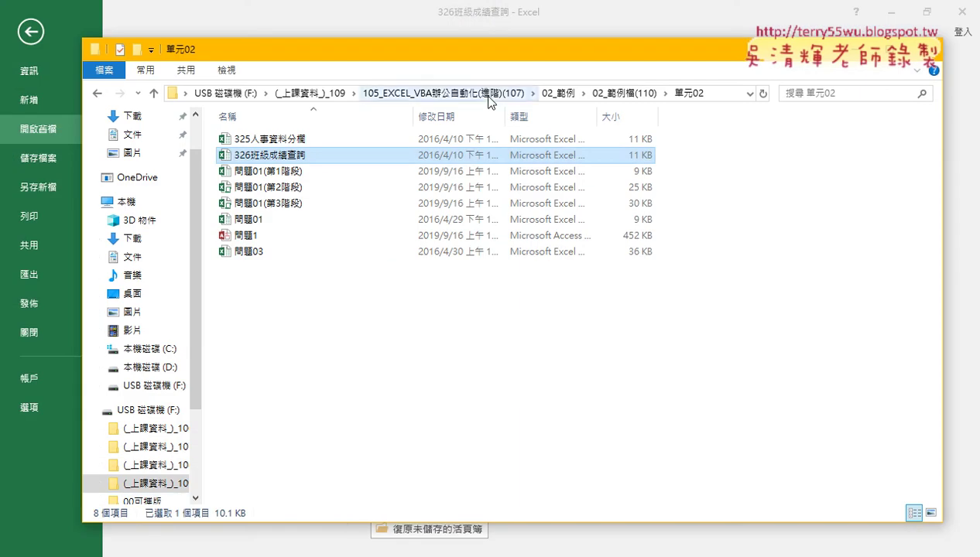
pyautogui.click(364, 527)
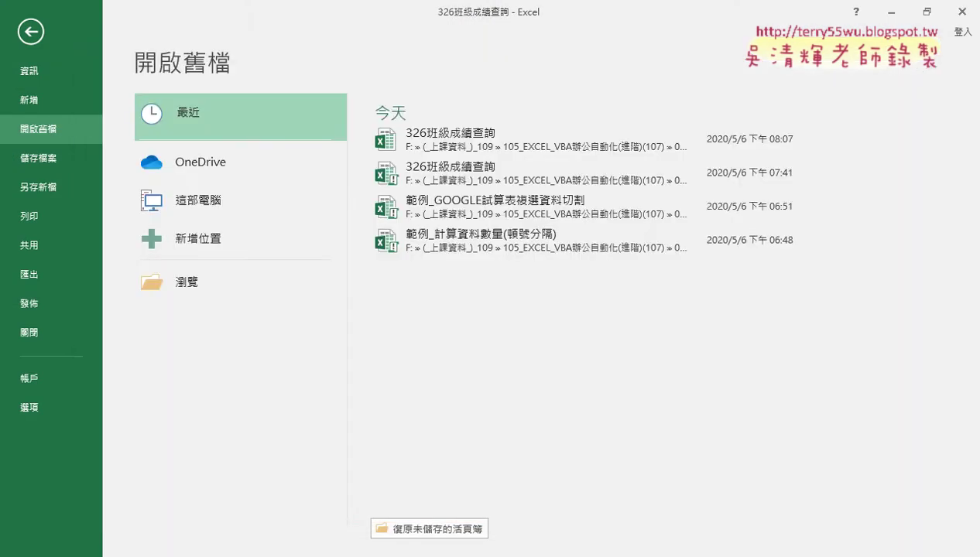
pyautogui.click(29, 71)
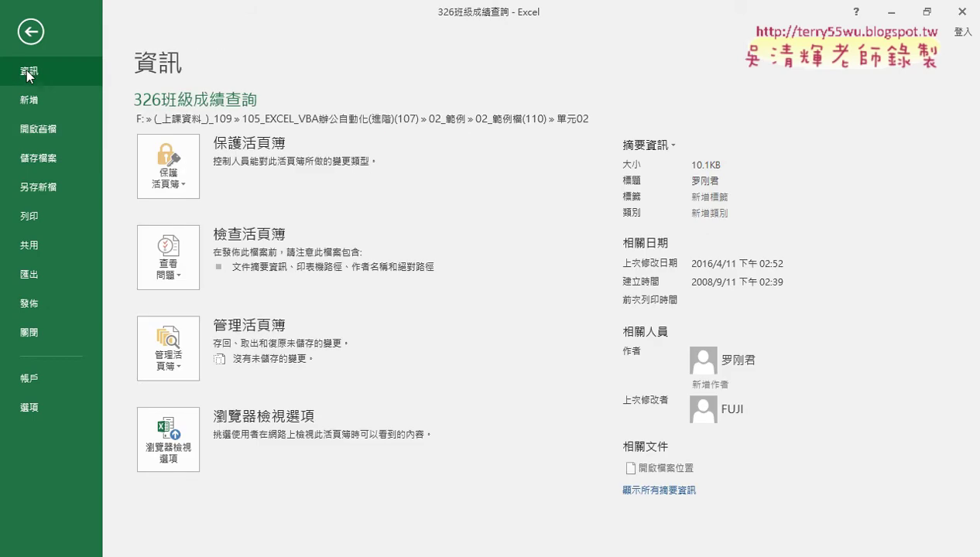
pyautogui.click(31, 37)
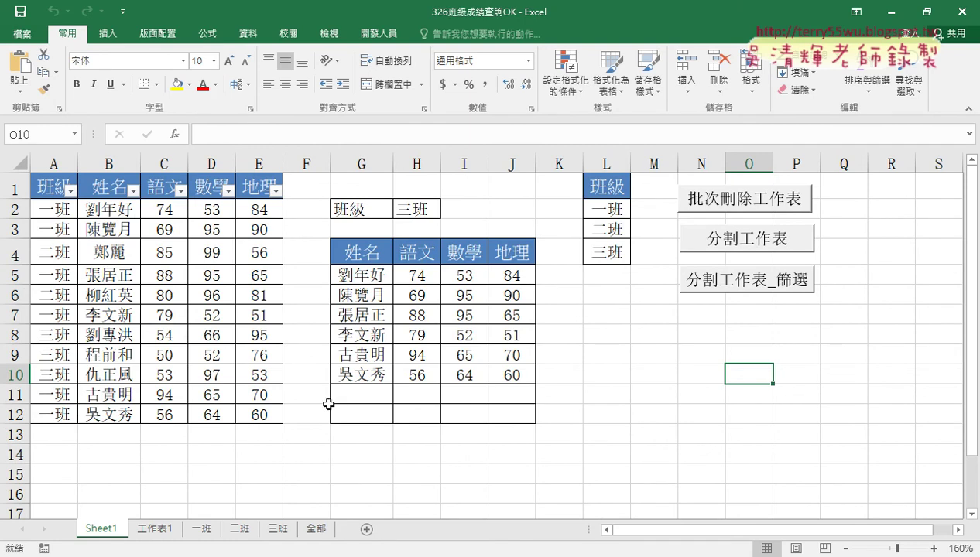
# Step: Remove the header-row filter arrows and set the H2 class selector to 一班
pyautogui.click(155, 186)
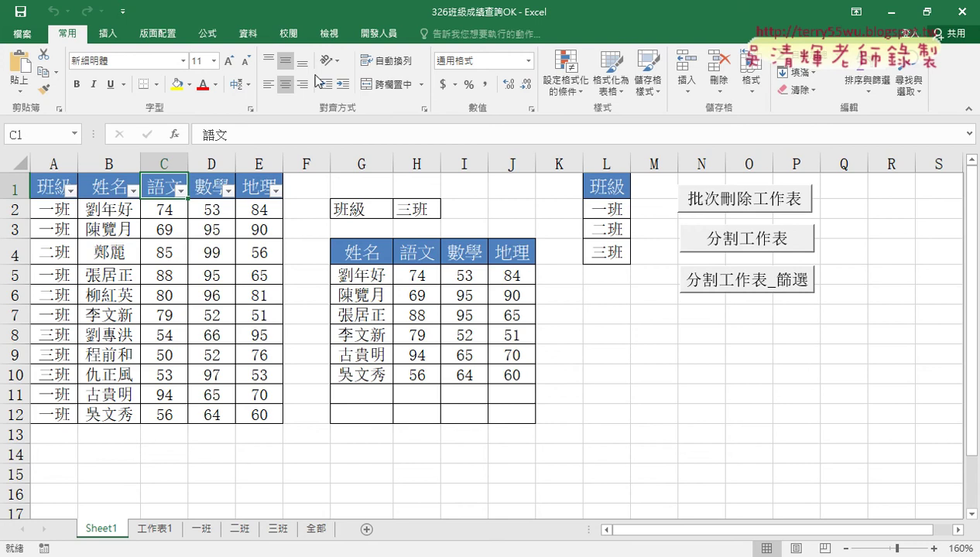
pyautogui.click(248, 34)
pyautogui.click(474, 74)
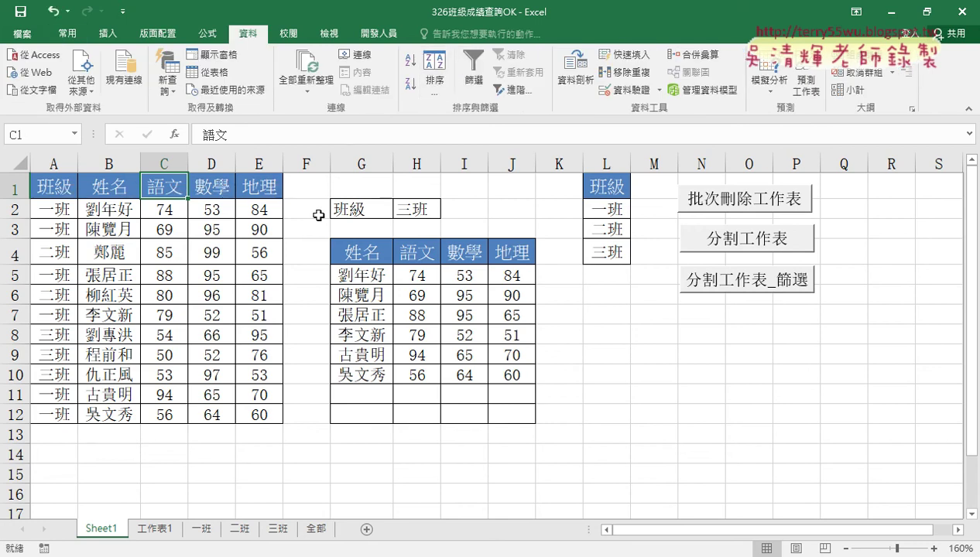
pyautogui.click(415, 209)
pyautogui.click(446, 213)
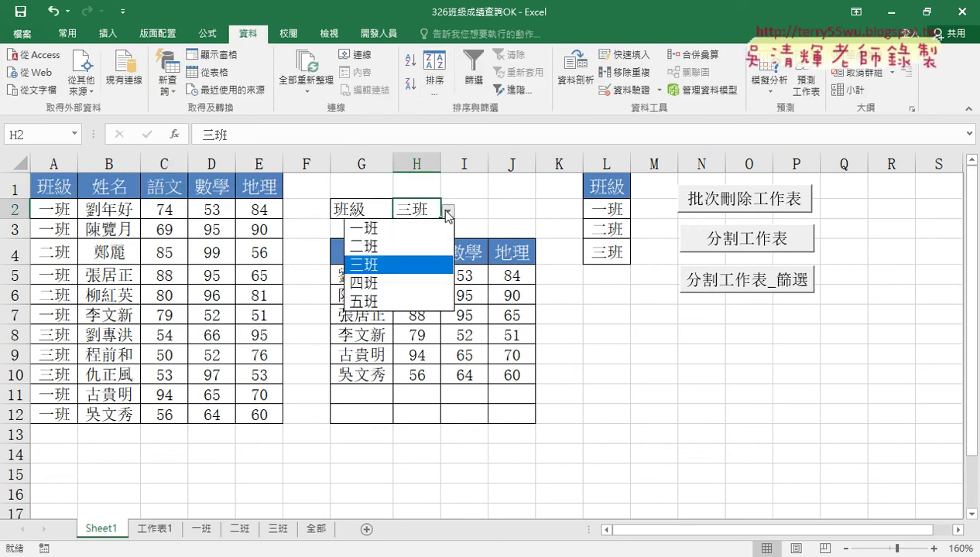
pyautogui.click(373, 229)
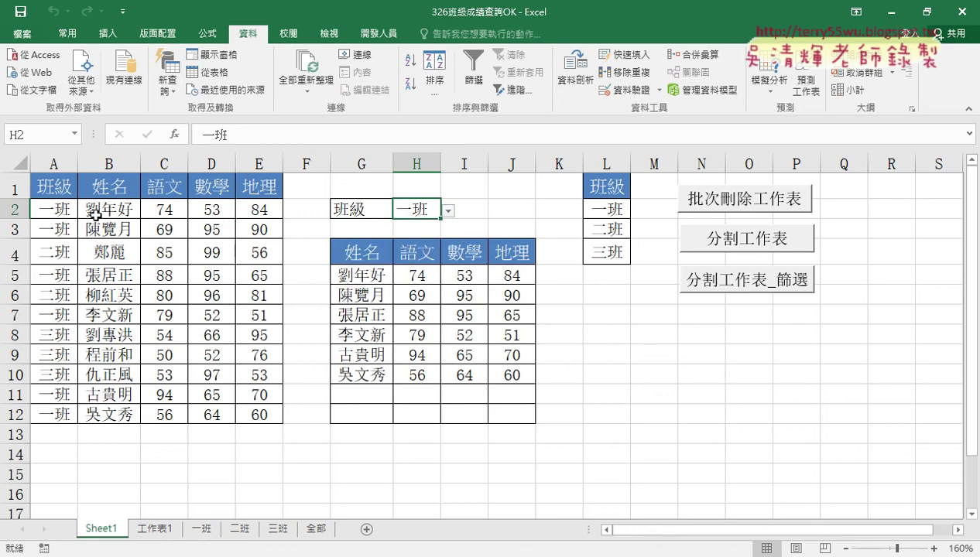
# Step: Compare each 一班 student's row in the source table with the matching row in the result table
pyautogui.moveTo(97, 209); pyautogui.dragTo(259, 209)
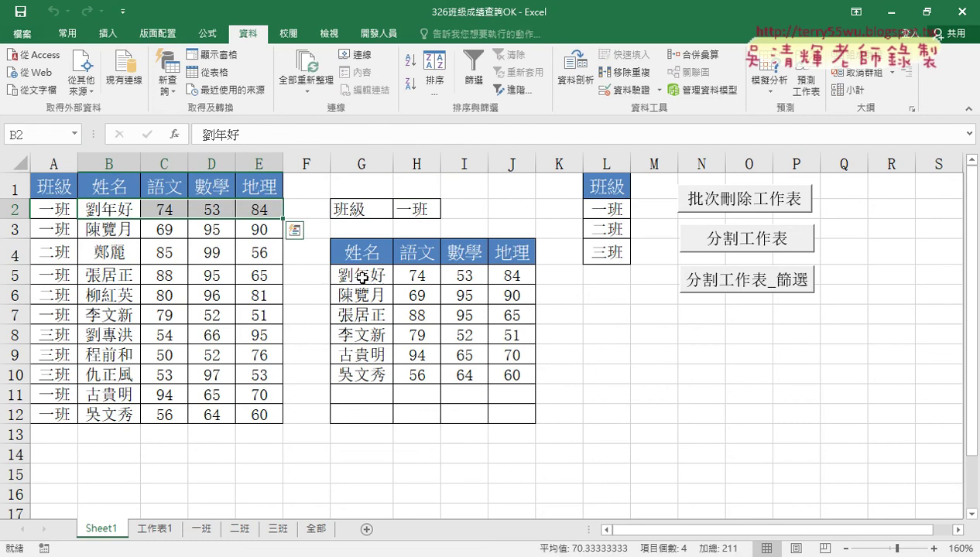
pyautogui.moveTo(356, 274); pyautogui.dragTo(521, 281)
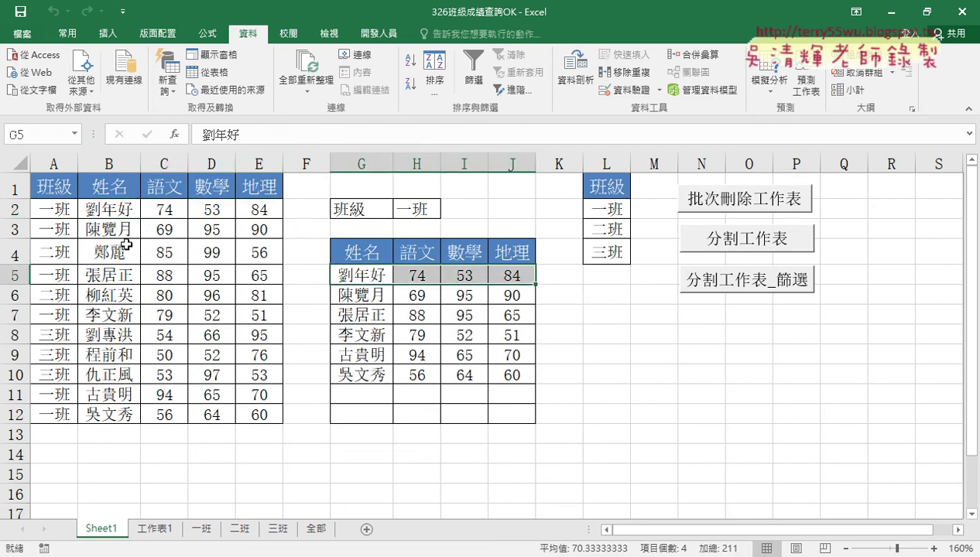
pyautogui.moveTo(108, 229)
pyautogui.mouseDown()
pyautogui.moveTo(260, 229)
pyautogui.moveTo(376, 295)
pyautogui.moveTo(522, 296)
pyautogui.mouseUp()
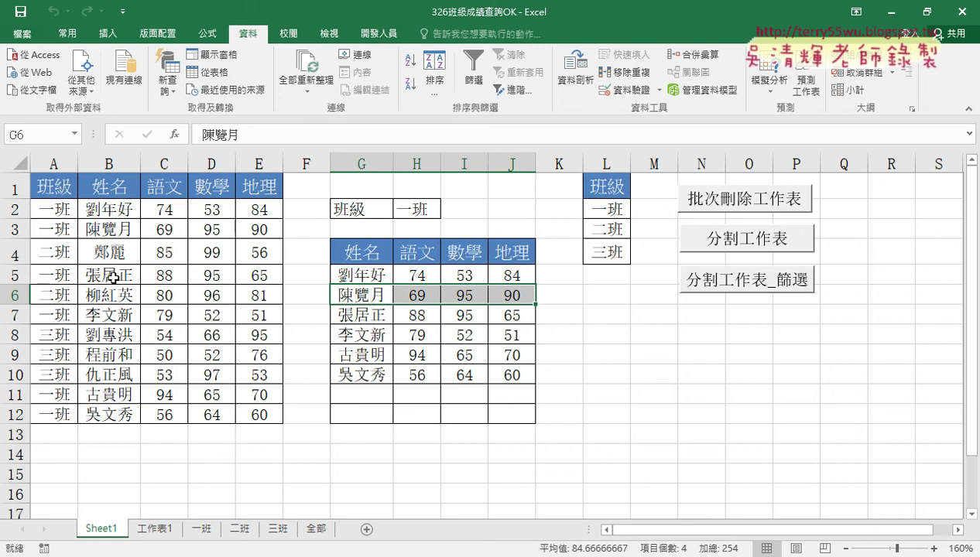
pyautogui.moveTo(105, 276); pyautogui.dragTo(259, 277)
pyautogui.moveTo(372, 318); pyautogui.dragTo(518, 317)
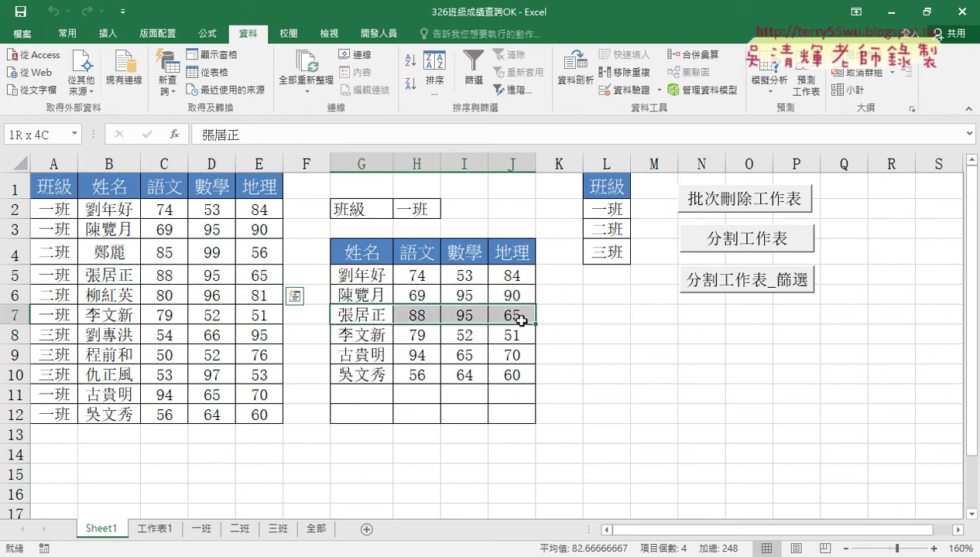
# Step: Switch the H2 class selector to 二班, then to 三班
pyautogui.click(434, 213)
pyautogui.click(447, 212)
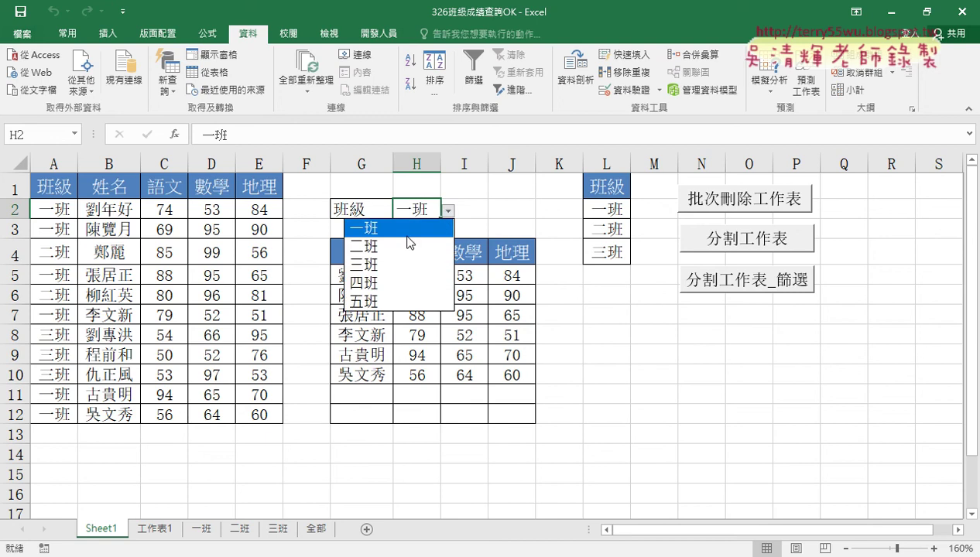
pyautogui.click(408, 245)
pyautogui.click(447, 211)
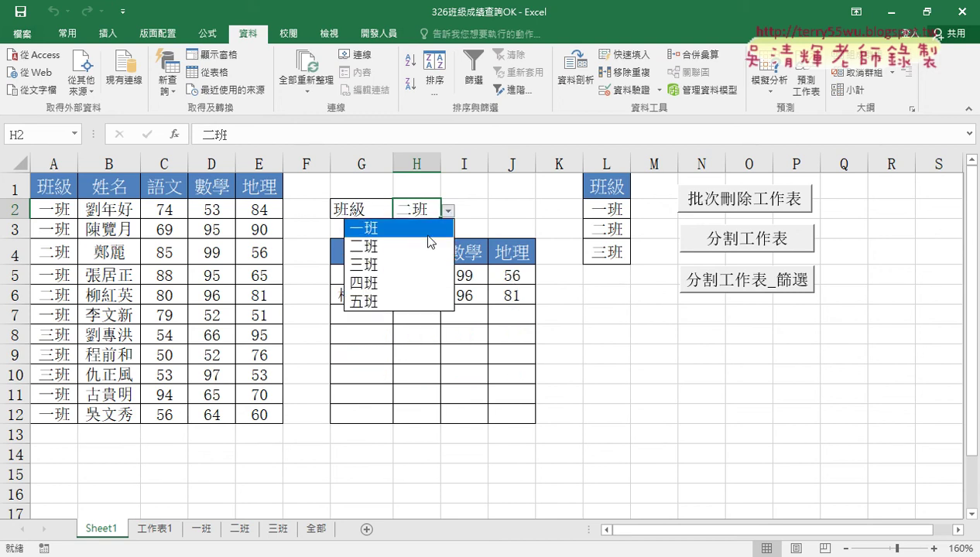
pyautogui.click(434, 265)
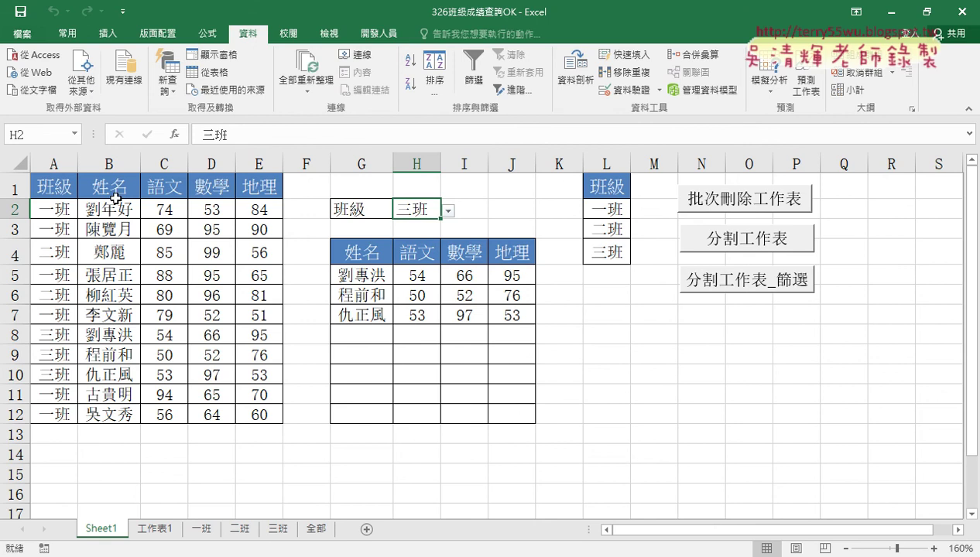
# Step: Delete the old class sheets with 批次刪除工作表, then regenerate 一班, 二班, 三班 with 分割工作表
pyautogui.click(51, 161)
pyautogui.moveTo(51, 161); pyautogui.dragTo(51, 158)
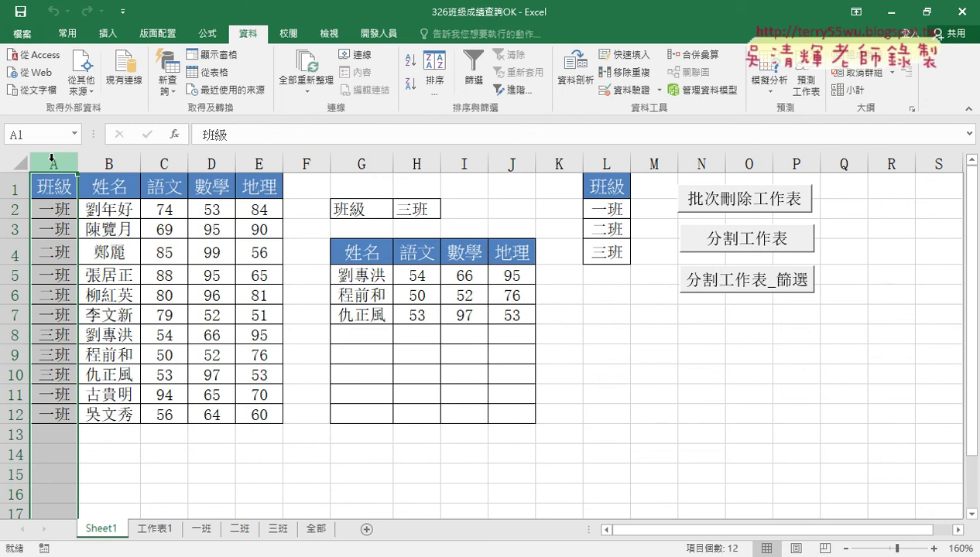
pyautogui.moveTo(353, 277); pyautogui.dragTo(505, 316)
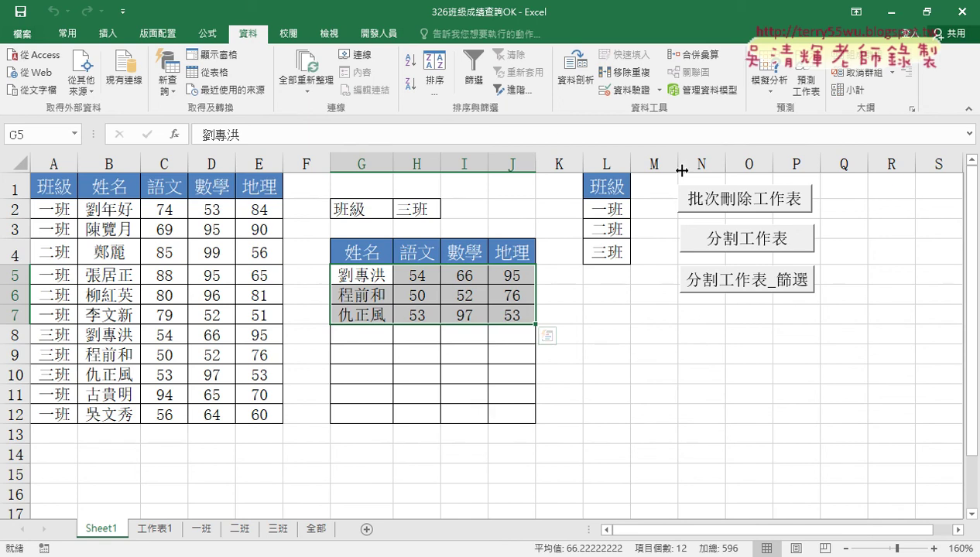
pyautogui.click(750, 209)
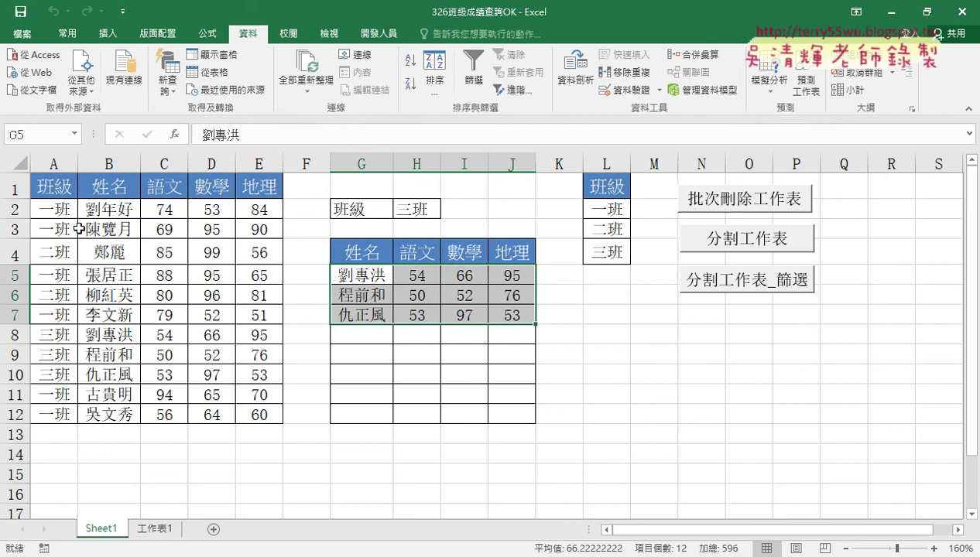
pyautogui.moveTo(104, 210); pyautogui.dragTo(258, 210)
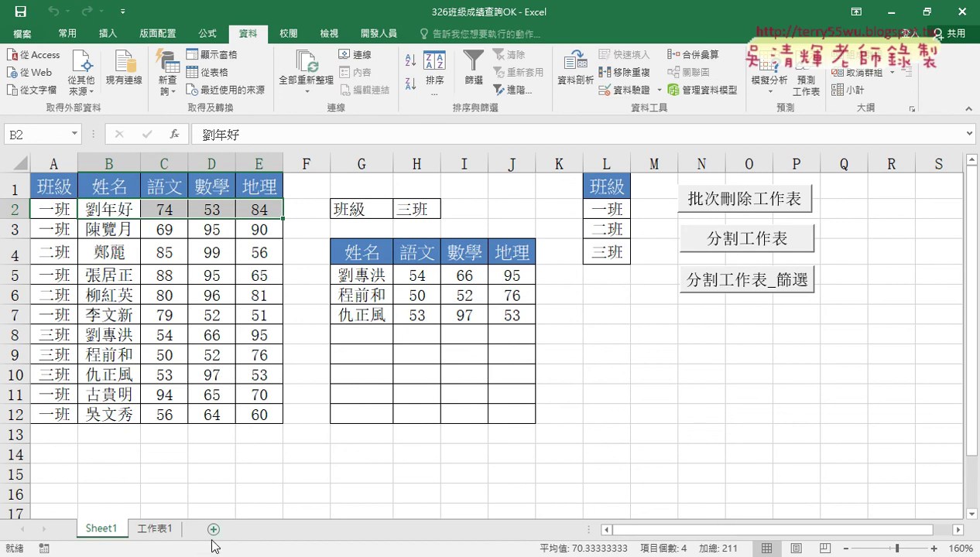
pyautogui.click(743, 247)
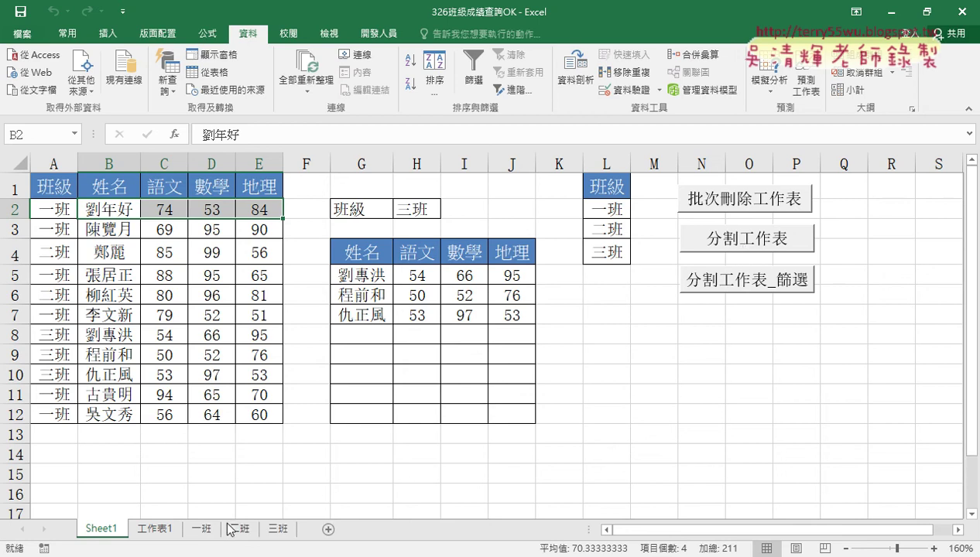
# Step: Look through the 一班, 二班, 三班 and Sheet1 tabs, finishing on the 一班 sheet
pyautogui.click(200, 530)
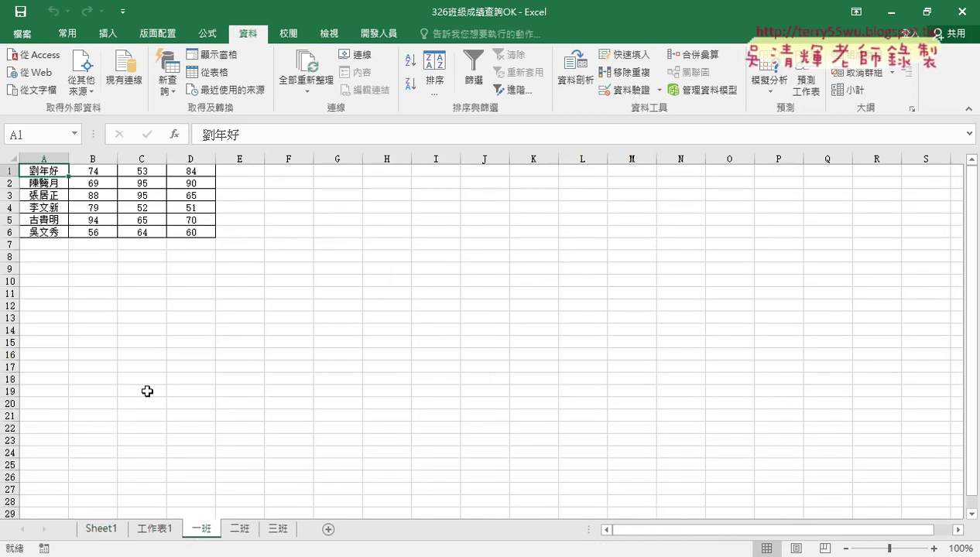
pyautogui.click(239, 533)
pyautogui.click(289, 530)
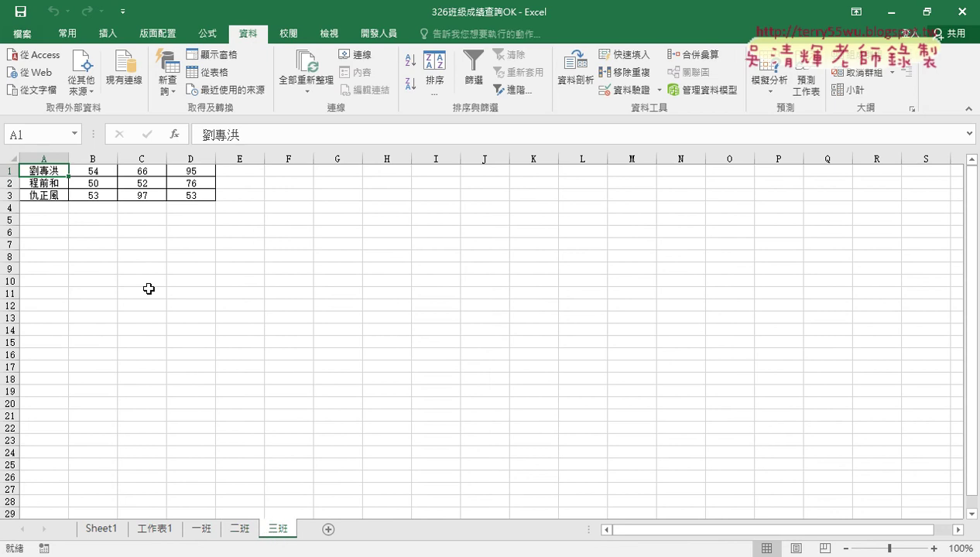
pyautogui.click(101, 530)
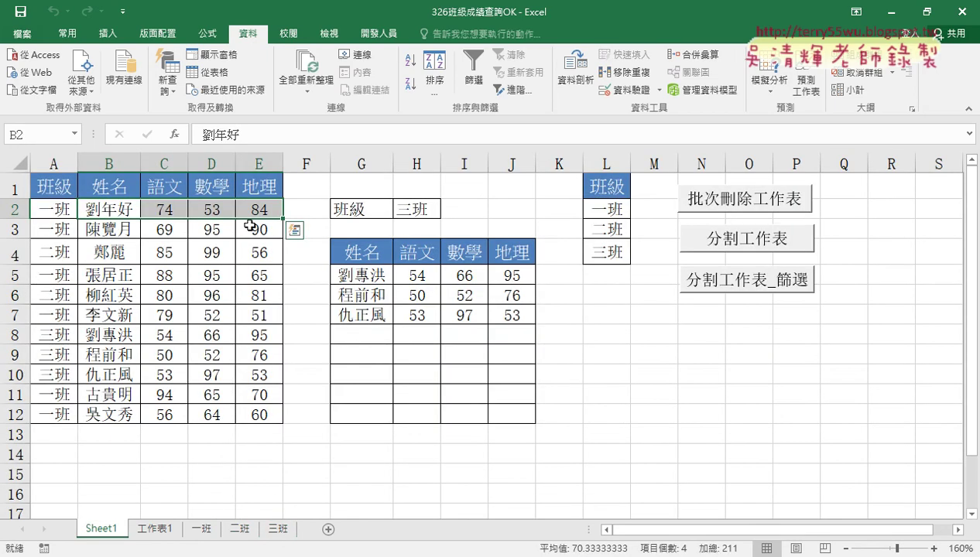
pyautogui.click(201, 533)
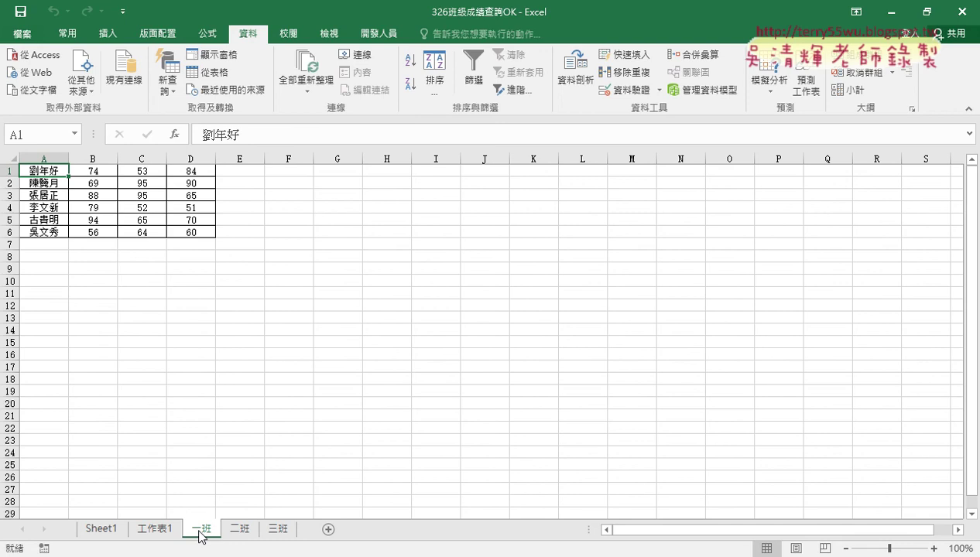
# Step: On Sheet1, select the class names in L1:L4 and pick the 一班 entry
pyautogui.click(102, 528)
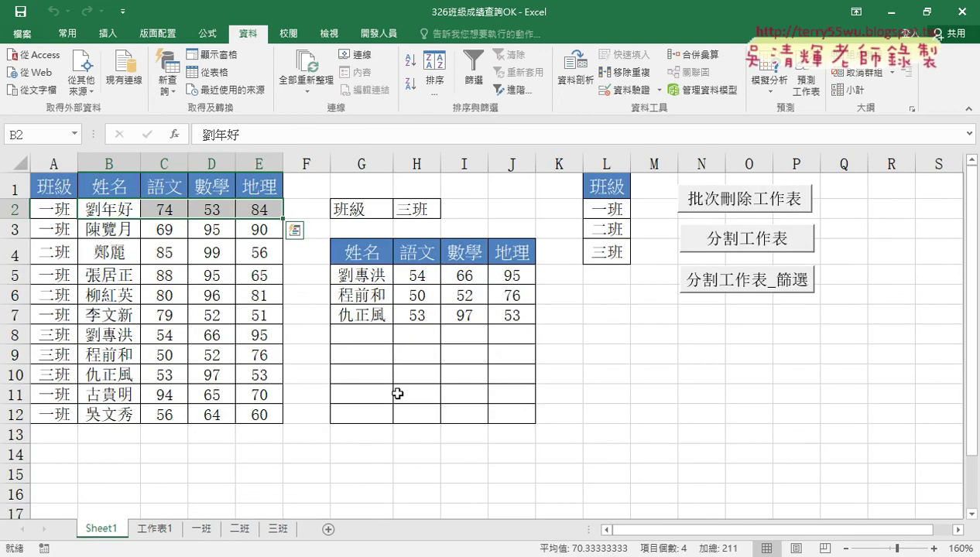
pyautogui.click(606, 164)
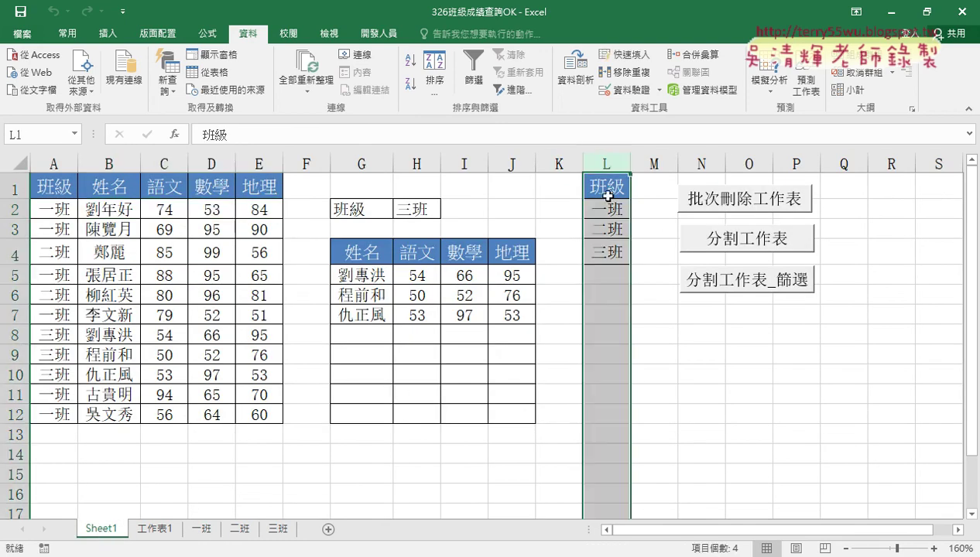
pyautogui.moveTo(607, 197); pyautogui.dragTo(607, 260)
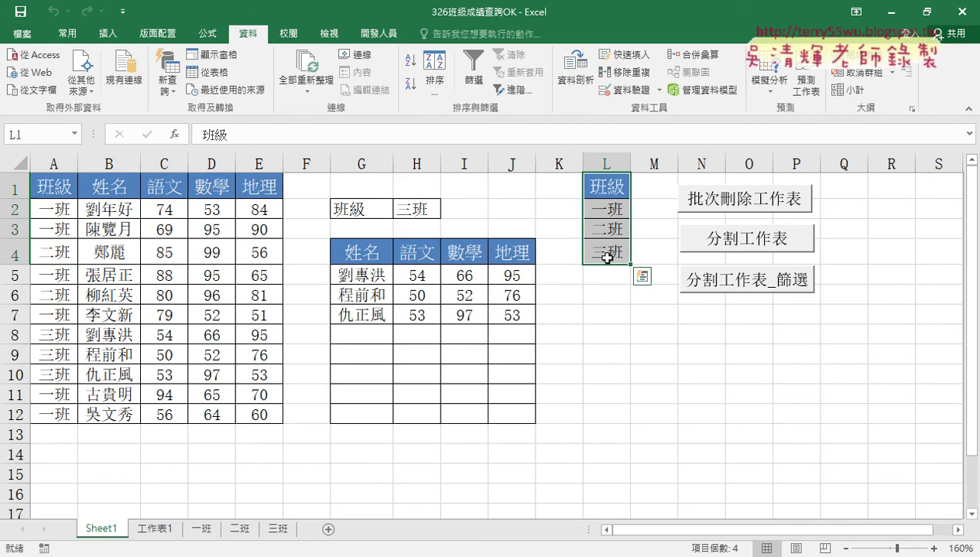
pyautogui.click(605, 211)
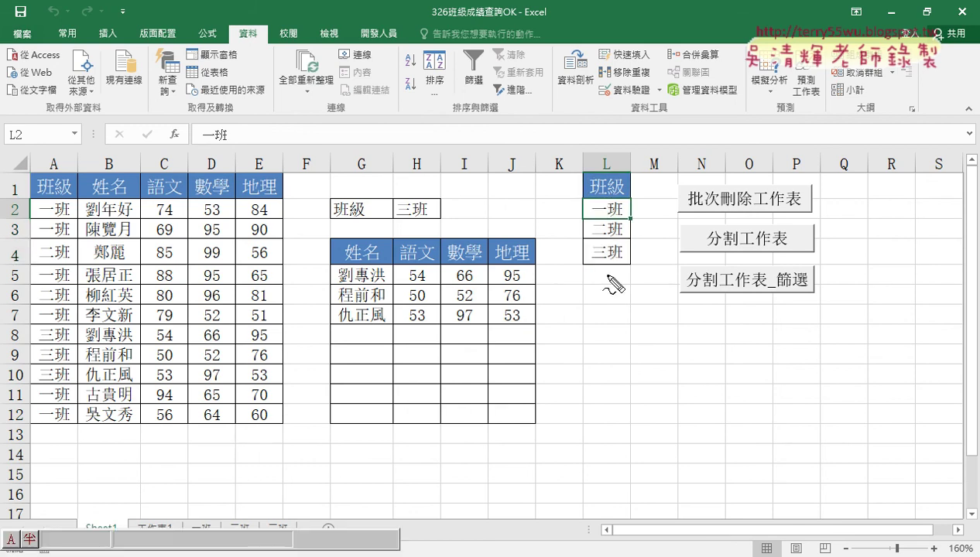
# Step: Annotate how 一班 maps to its sheet, then delete the per-class sheets with 批次刪除工作表
pyautogui.moveTo(626, 197); pyautogui.dragTo(636, 216)
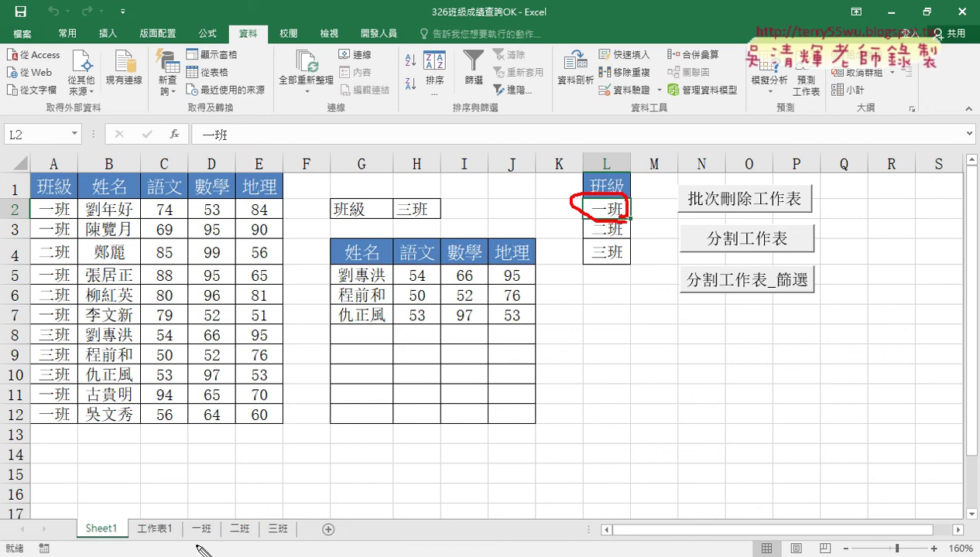
pyautogui.moveTo(200, 544); pyautogui.dragTo(219, 526)
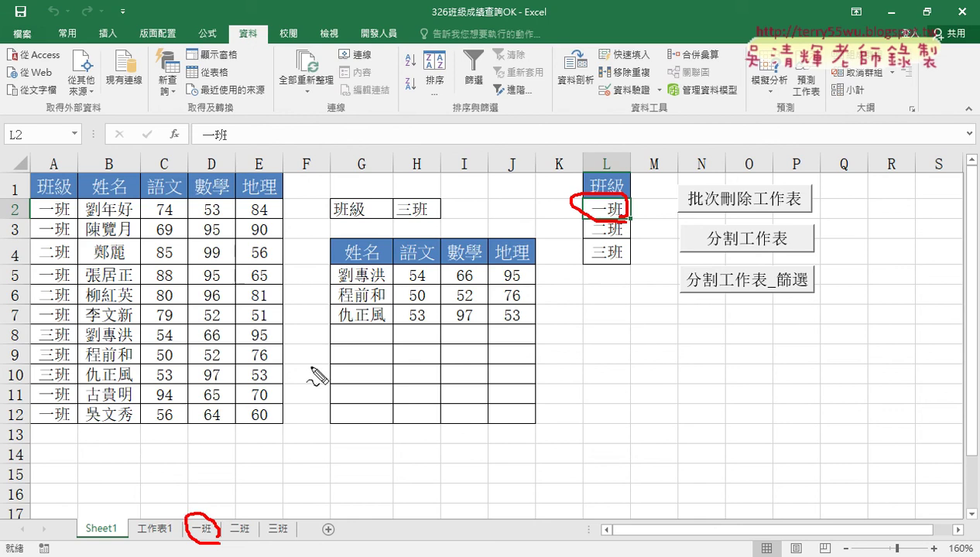
pyautogui.moveTo(162, 441)
pyautogui.mouseDown()
pyautogui.moveTo(193, 517)
pyautogui.moveTo(203, 500)
pyautogui.mouseUp()
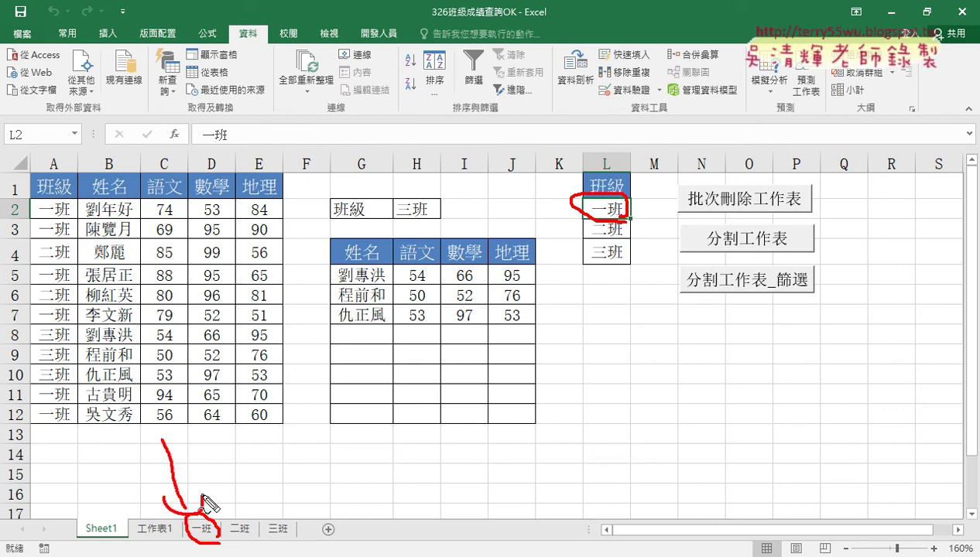
pyautogui.press('Escape')
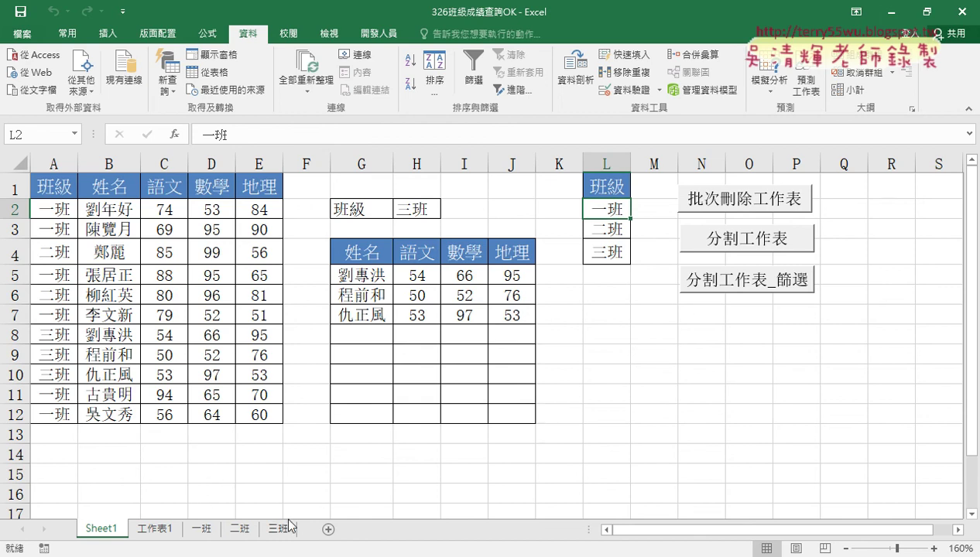
pyautogui.click(730, 204)
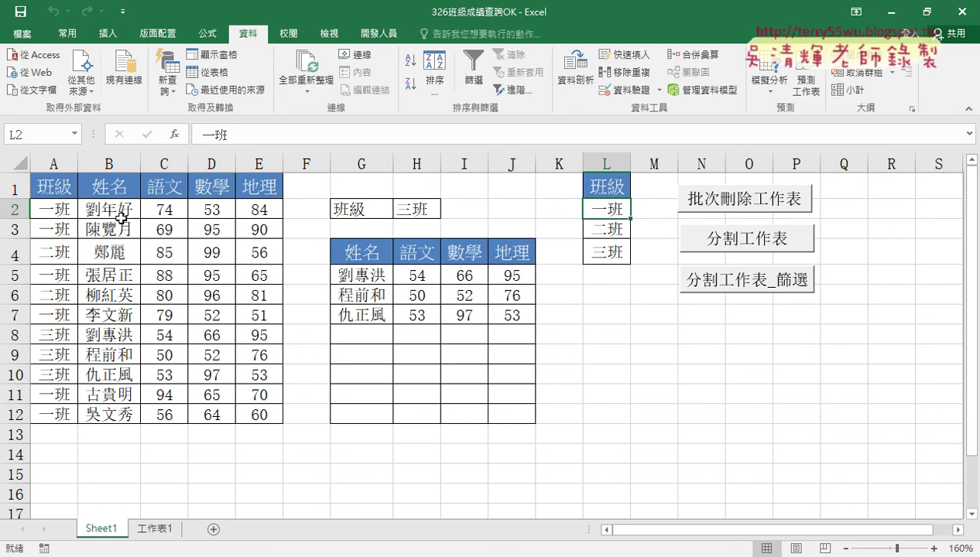
# Step: Filter the student table's 班級 column to only 一班 and select the six filtered rows
pyautogui.click(164, 192)
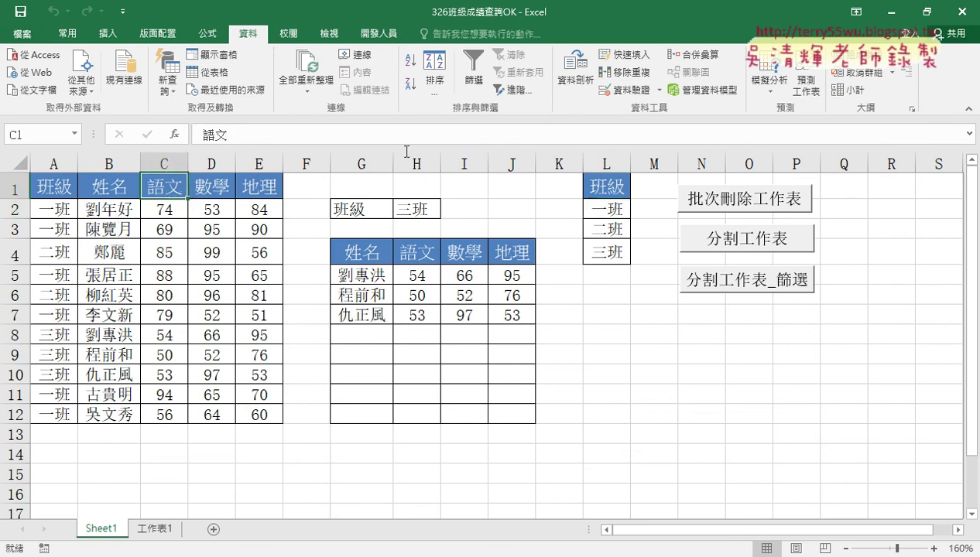
pyautogui.click(475, 80)
pyautogui.click(70, 191)
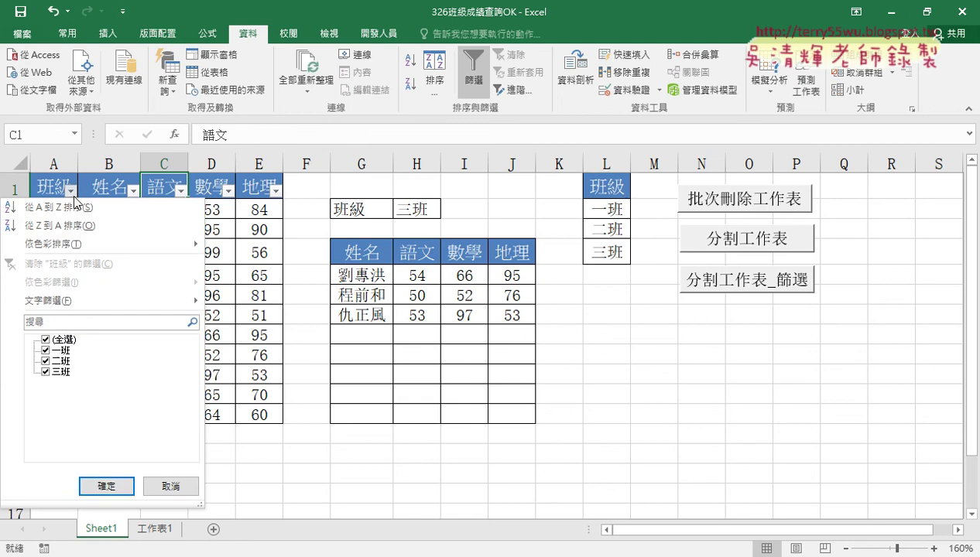
pyautogui.click(45, 339)
pyautogui.click(46, 350)
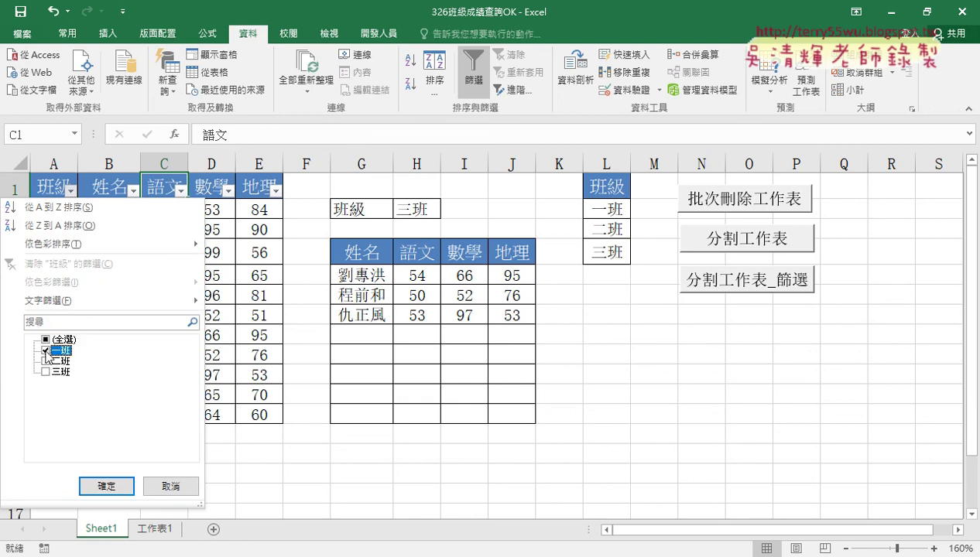
pyautogui.click(100, 485)
pyautogui.moveTo(54, 183); pyautogui.dragTo(255, 310)
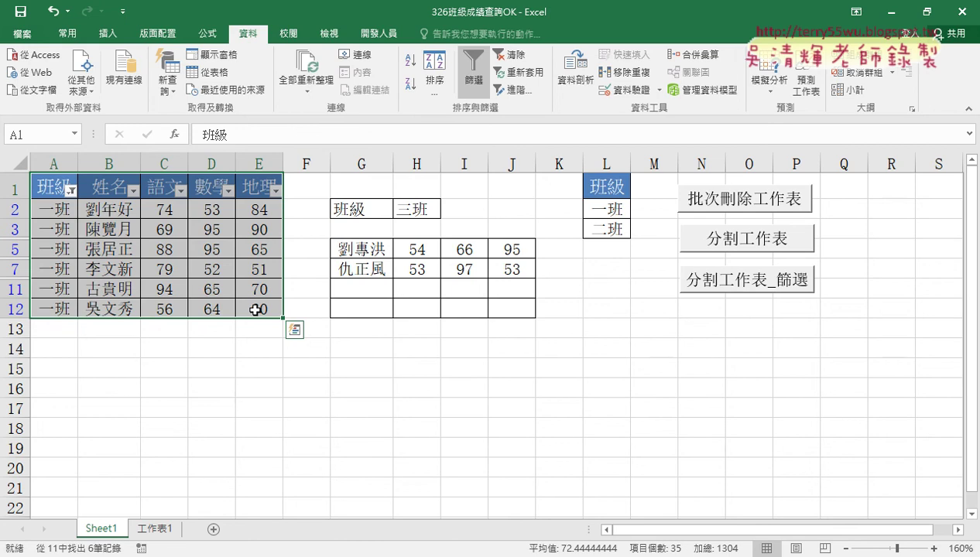
# Step: Clear the filter, run 分割工作表_篩選, inspect the 一班, 二班, 三班 sheets, then return to Sheet1
pyautogui.click(473, 74)
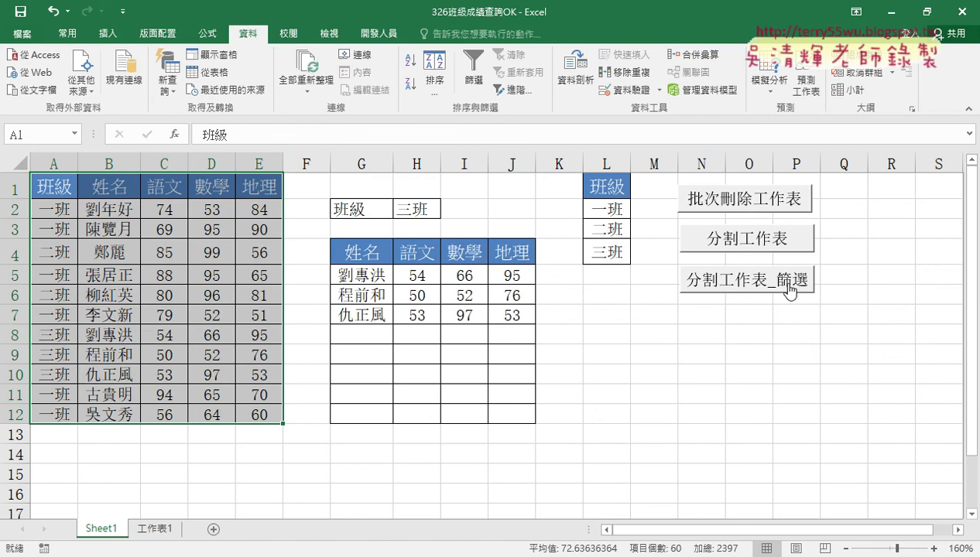
pyautogui.click(742, 281)
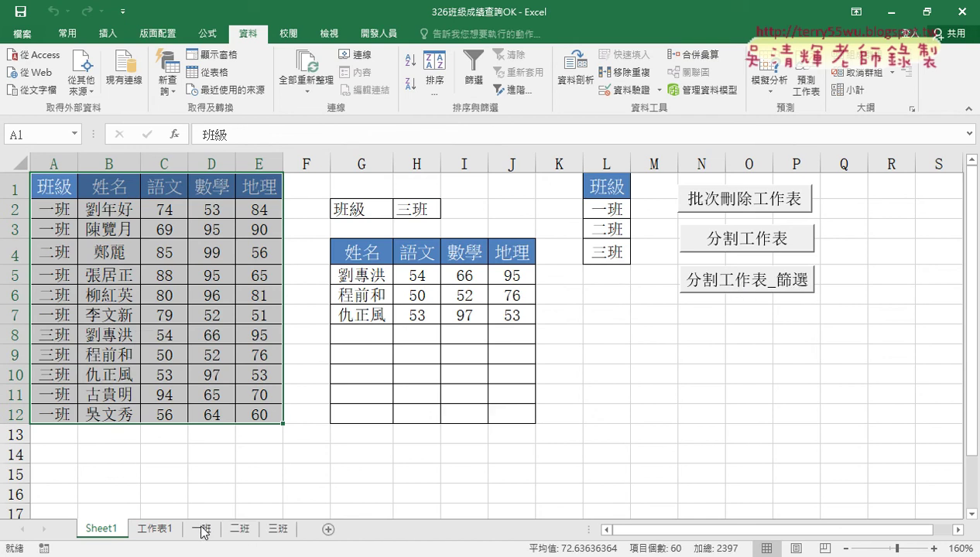
pyautogui.click(202, 529)
pyautogui.click(227, 531)
pyautogui.click(269, 531)
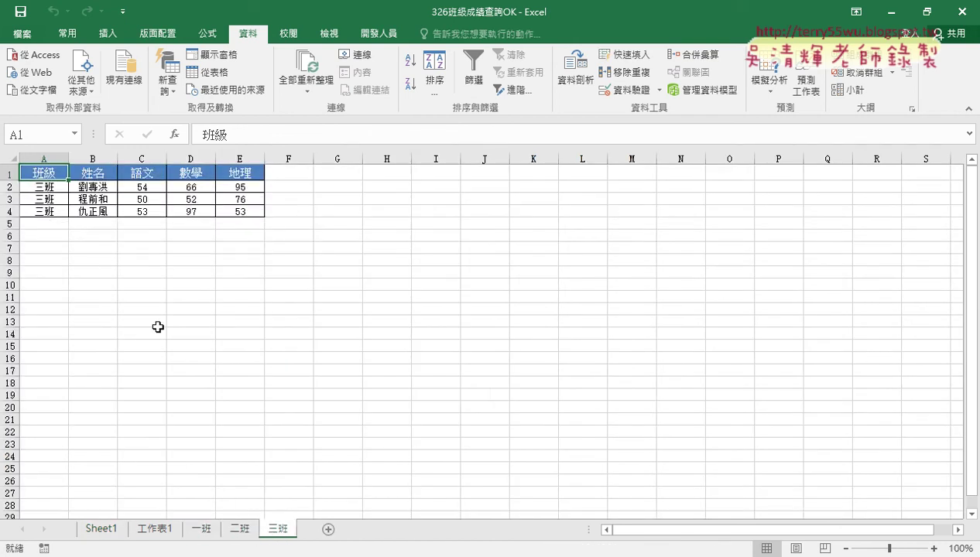
pyautogui.moveTo(50, 171); pyautogui.dragTo(243, 171)
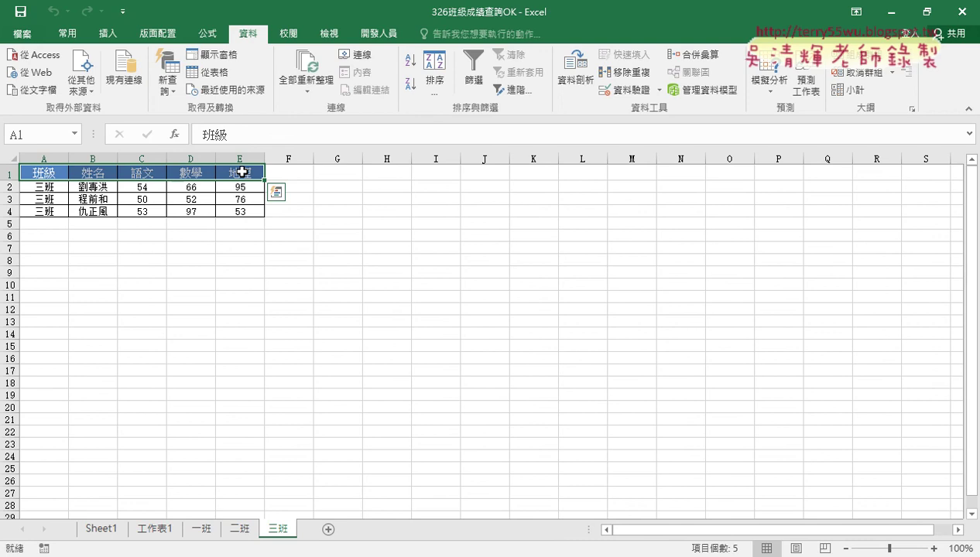
pyautogui.click(108, 529)
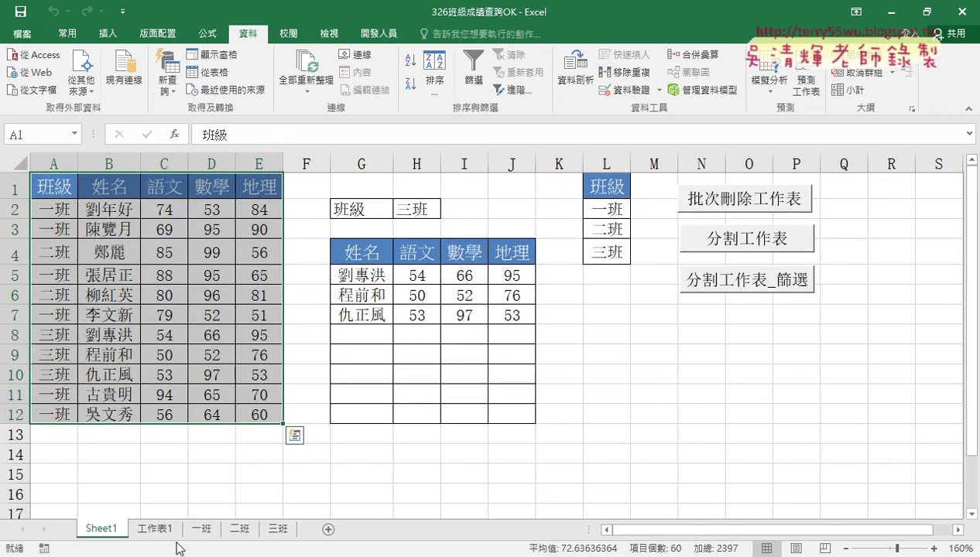
# Step: In File Explorer, go to 02_範例檔(110) > 單元02, select 326班級成績查詢, and return to Excel
pyautogui.moveTo(206, 554)
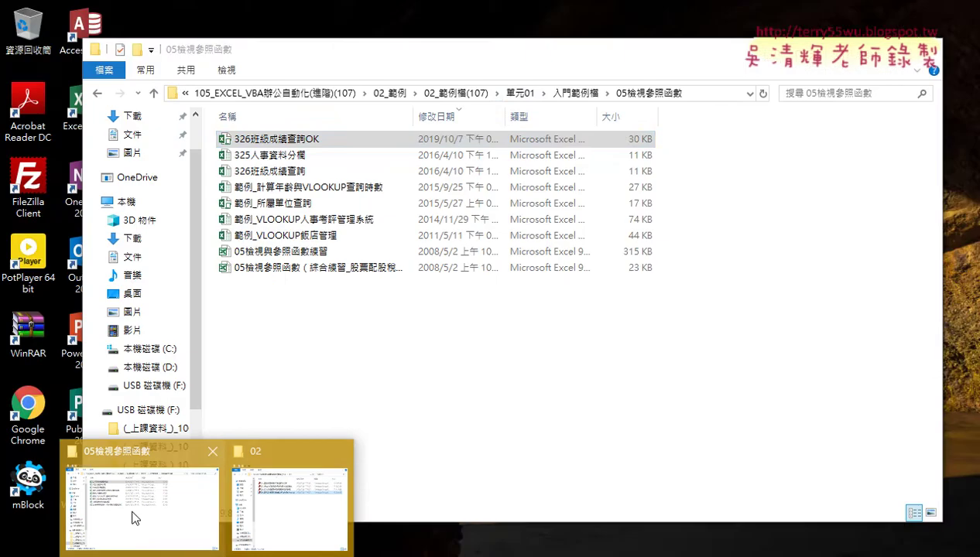
pyautogui.click(135, 517)
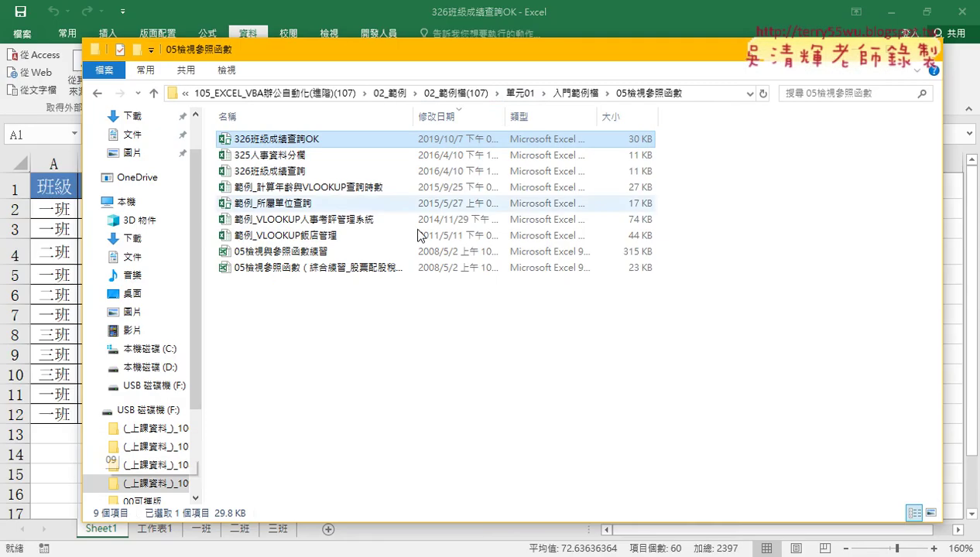
pyautogui.click(389, 93)
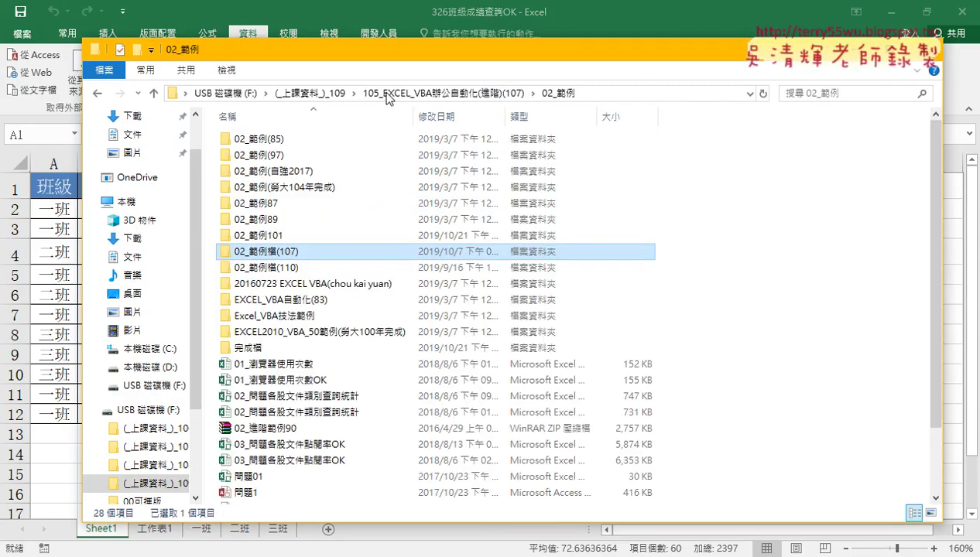
pyautogui.doubleClick(267, 267)
pyautogui.doubleClick(270, 155)
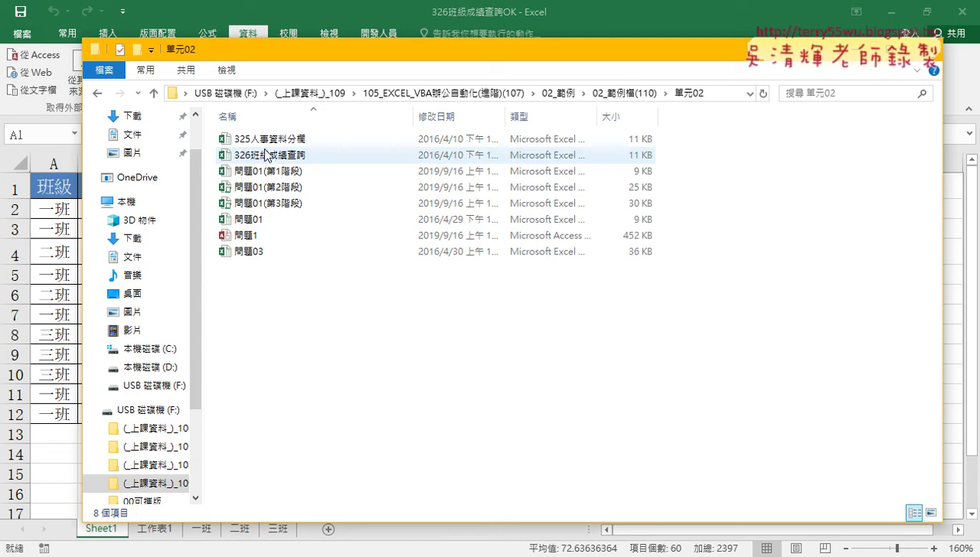
pyautogui.click(269, 157)
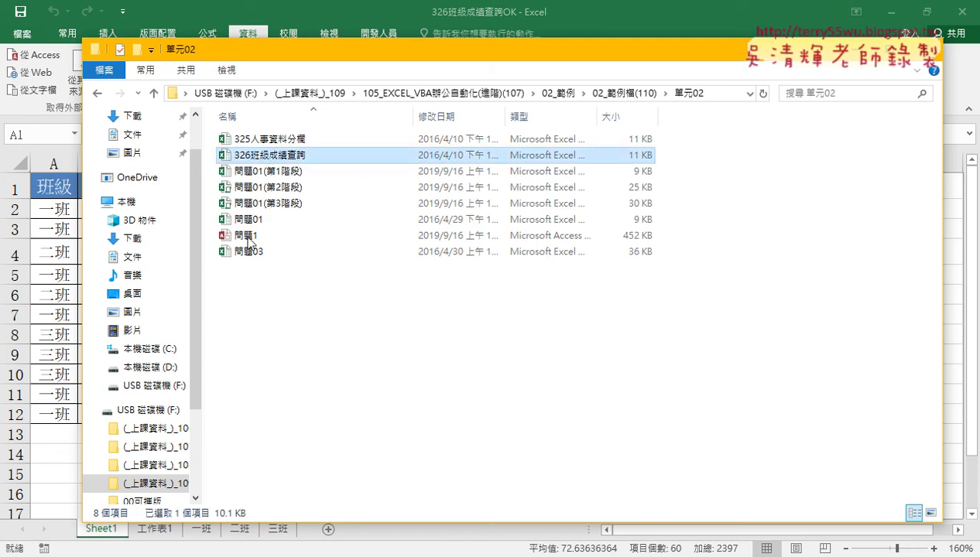
pyautogui.click(35, 462)
# Step: Set the H2 class dropdown to 一班 and select the result table G5:J10
pyautogui.click(375, 277)
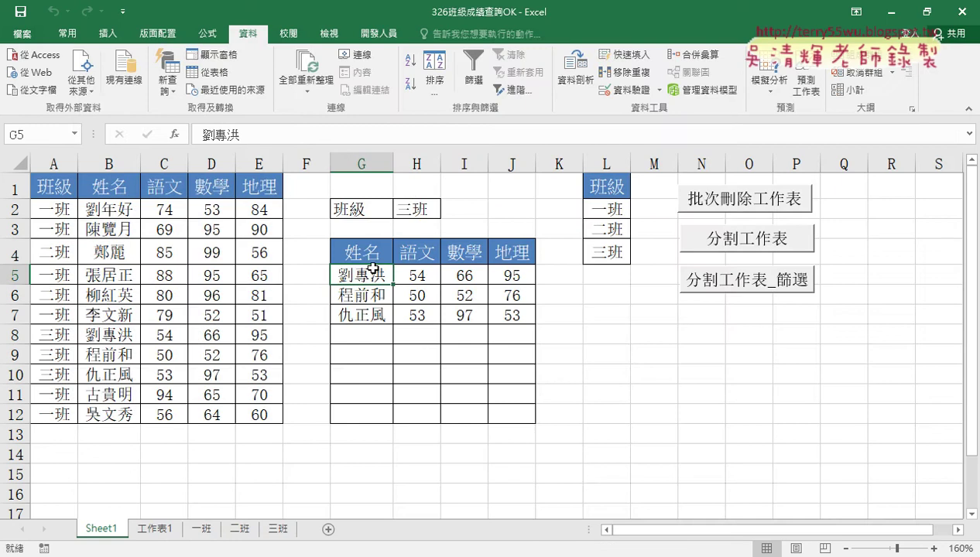
pyautogui.click(413, 209)
pyautogui.click(448, 211)
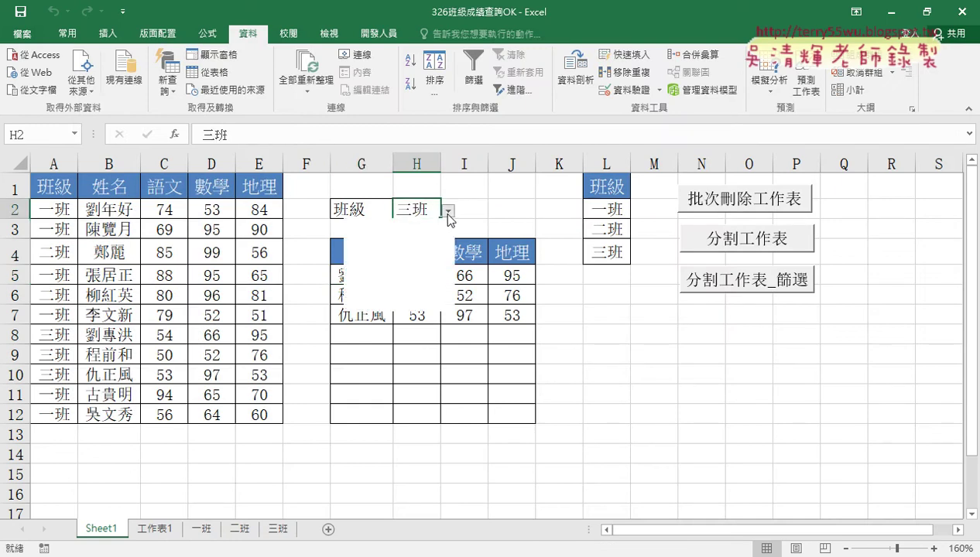
pyautogui.click(398, 230)
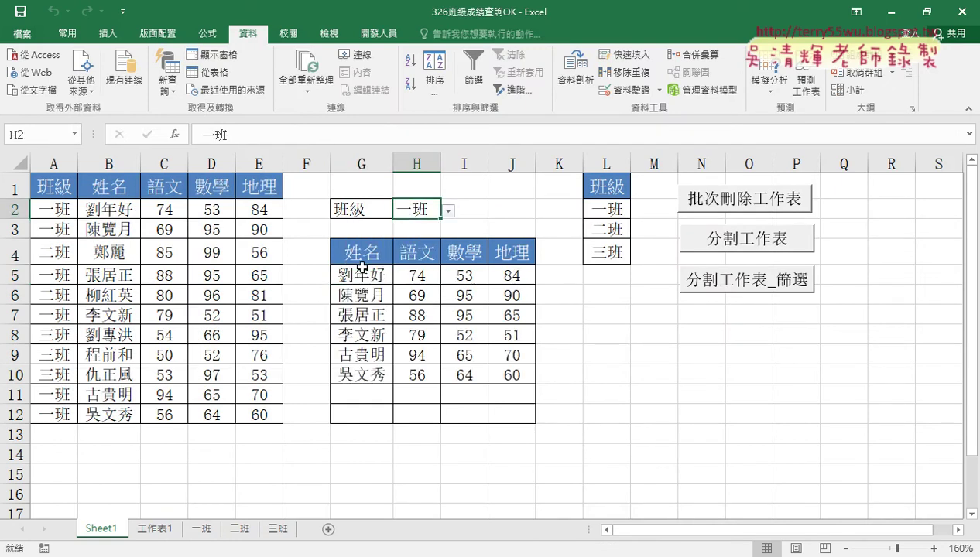
pyautogui.moveTo(357, 272); pyautogui.dragTo(511, 374)
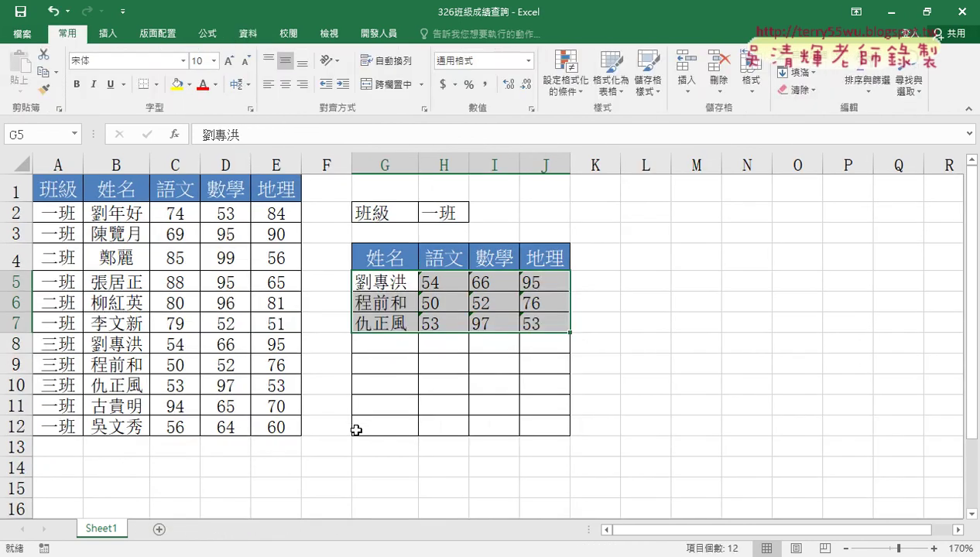
pyautogui.click(446, 214)
pyautogui.click(475, 216)
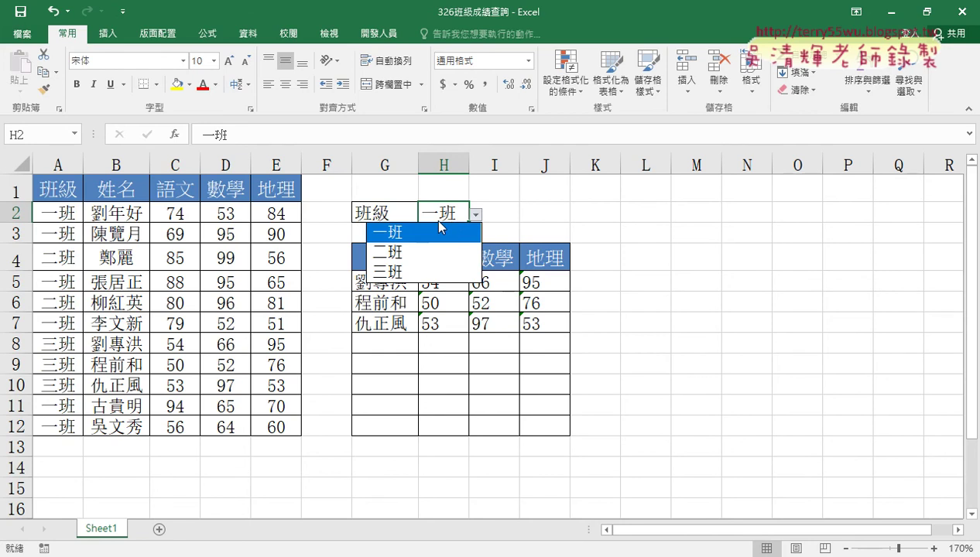
pyautogui.press('Escape')
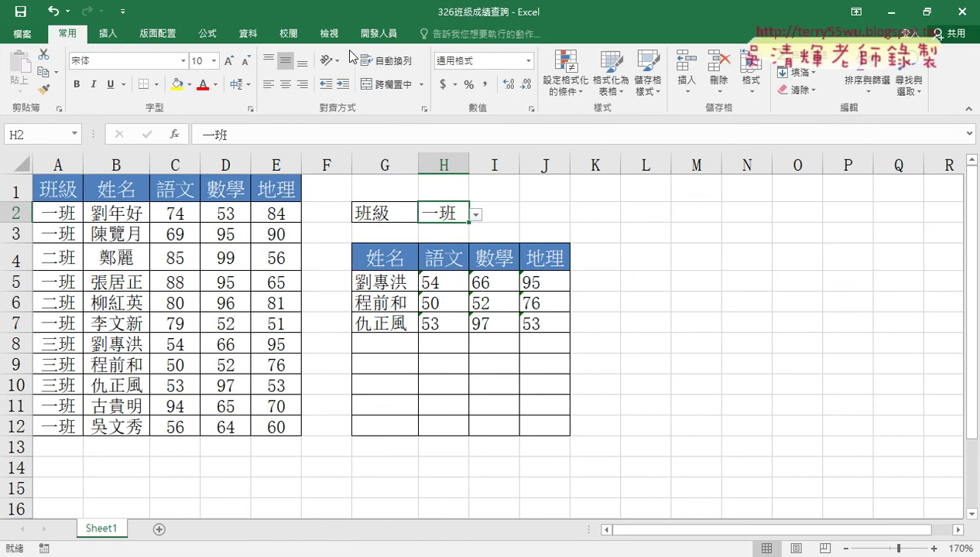
pyautogui.click(249, 36)
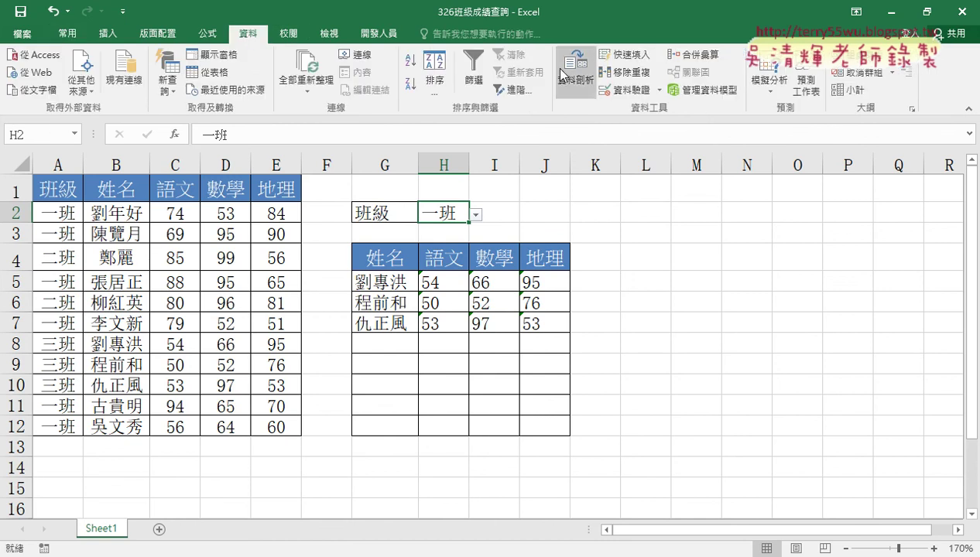
pyautogui.click(636, 93)
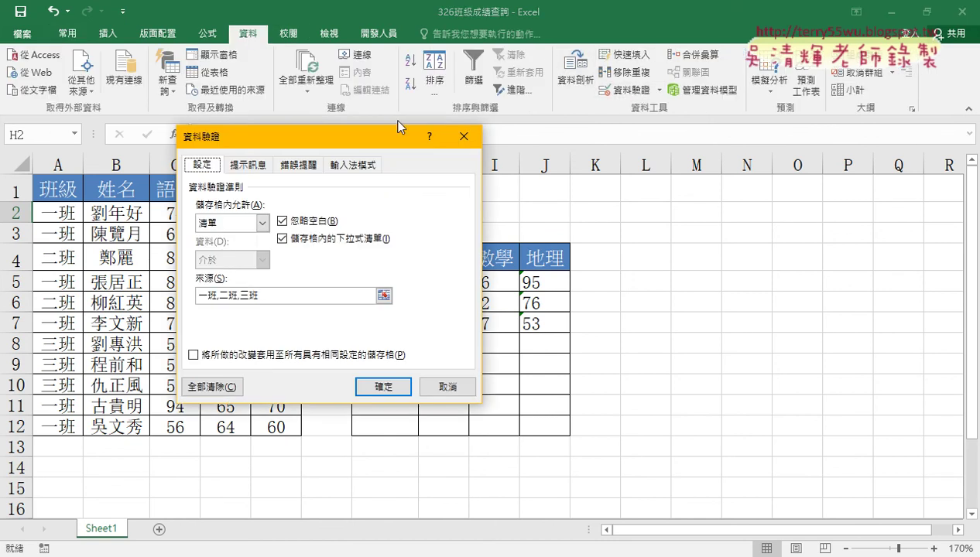
pyautogui.moveTo(358, 132)
pyautogui.mouseDown()
pyautogui.moveTo(718, 135)
pyautogui.moveTo(691, 47)
pyautogui.mouseUp()
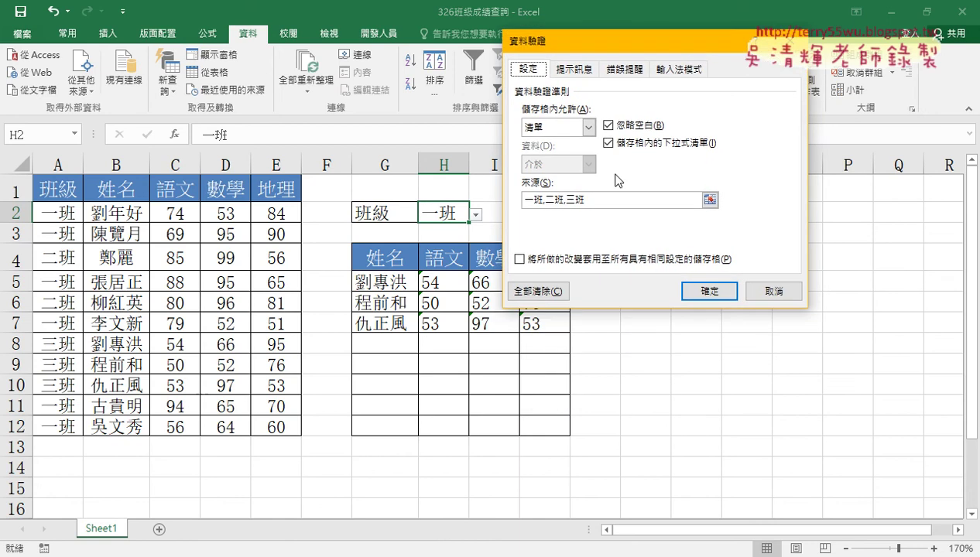
pyautogui.click(546, 199)
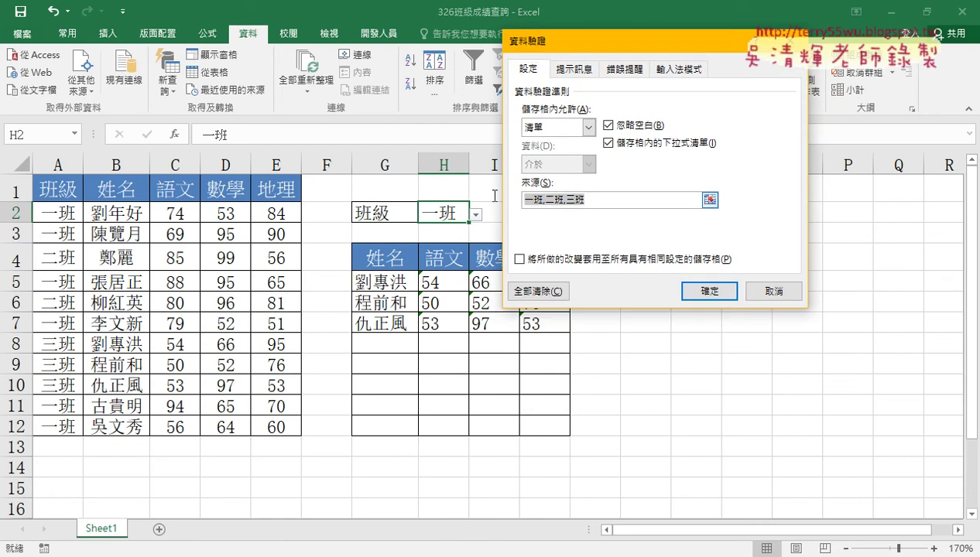
pyautogui.click(547, 200)
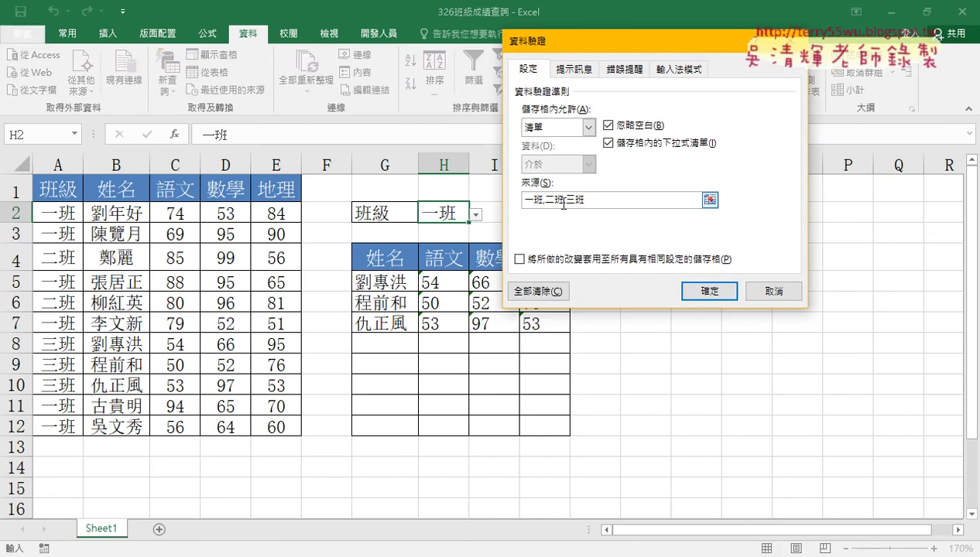
pyautogui.doubleClick(549, 200)
pyautogui.moveTo(596, 199); pyautogui.dragTo(489, 199)
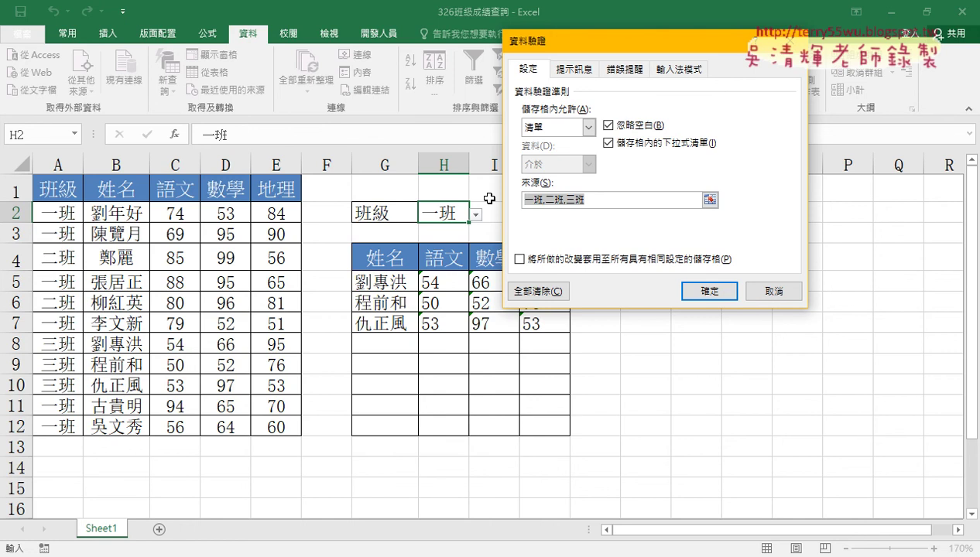
# Step: Close Data Validation unchanged, recheck H2's class list, and select column A
pyautogui.click(708, 291)
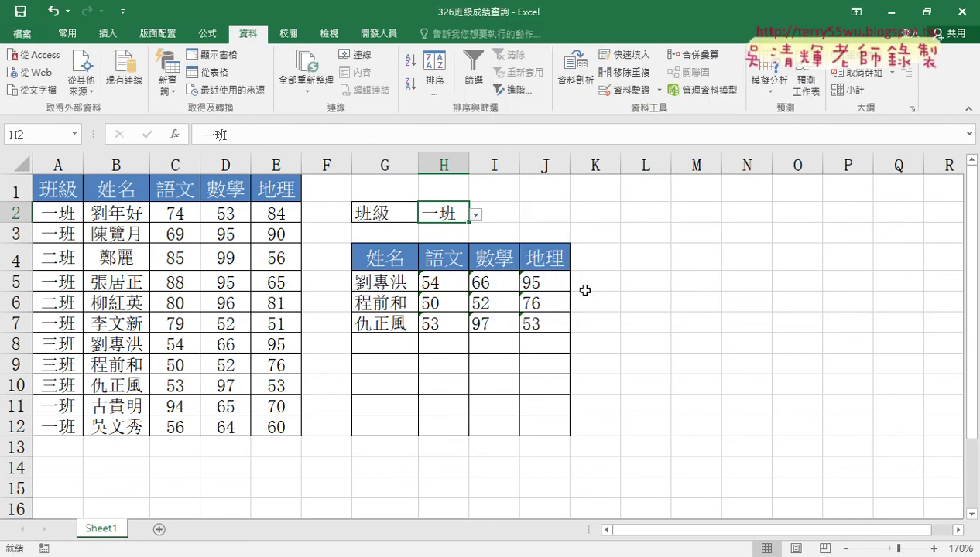
pyautogui.click(476, 215)
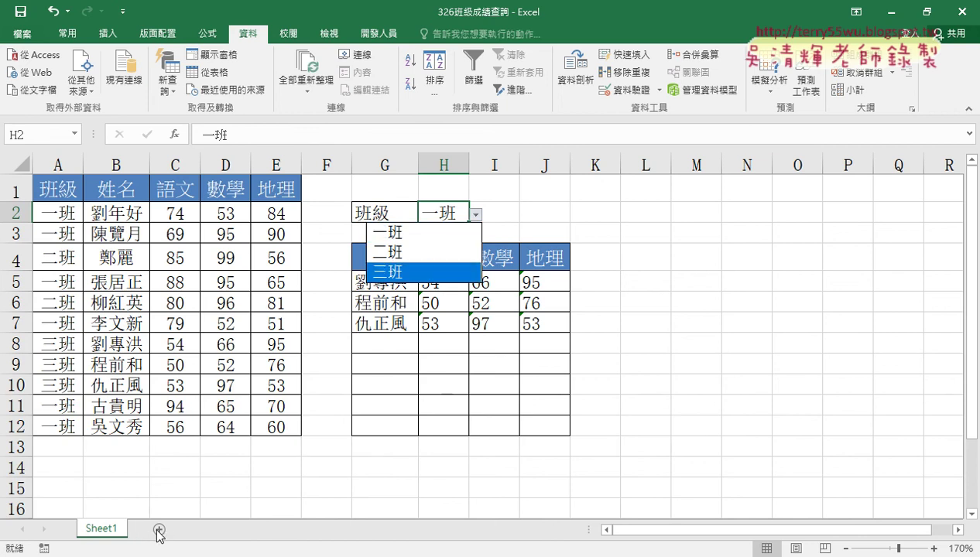
pyautogui.click(56, 163)
# Step: Copy the 班級 column A and paste it into column L starting at L1
pyautogui.rightClick(54, 263)
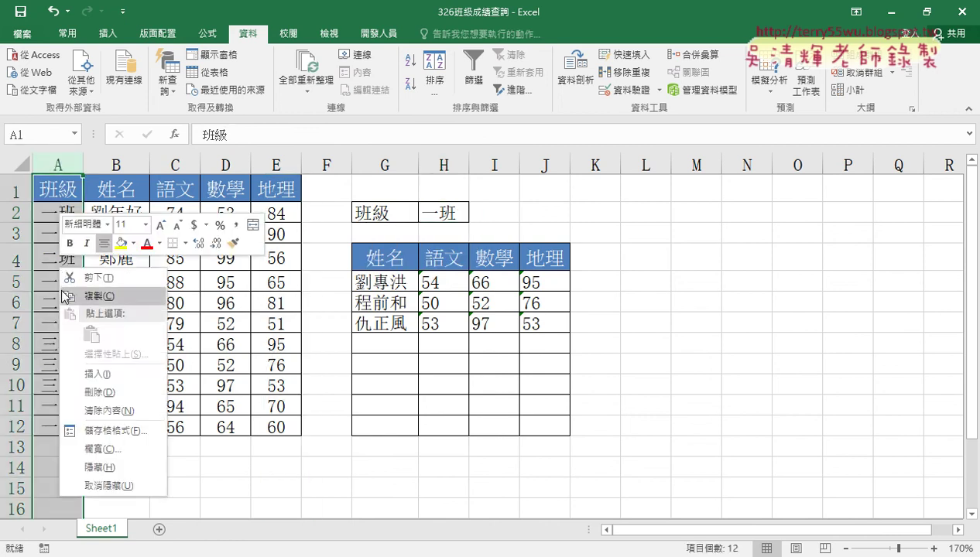
pyautogui.click(165, 295)
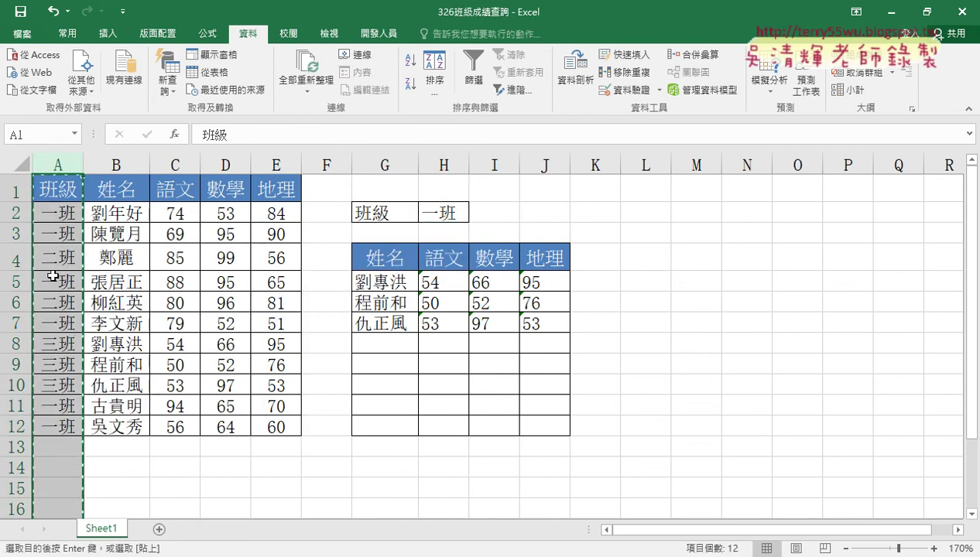
pyautogui.click(647, 188)
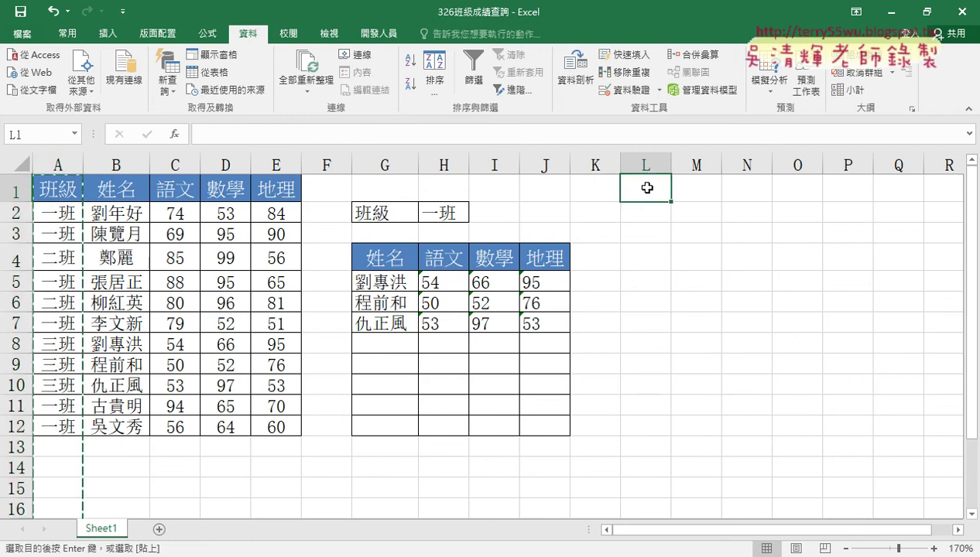
pyautogui.hotkey('ctrl', 'v')
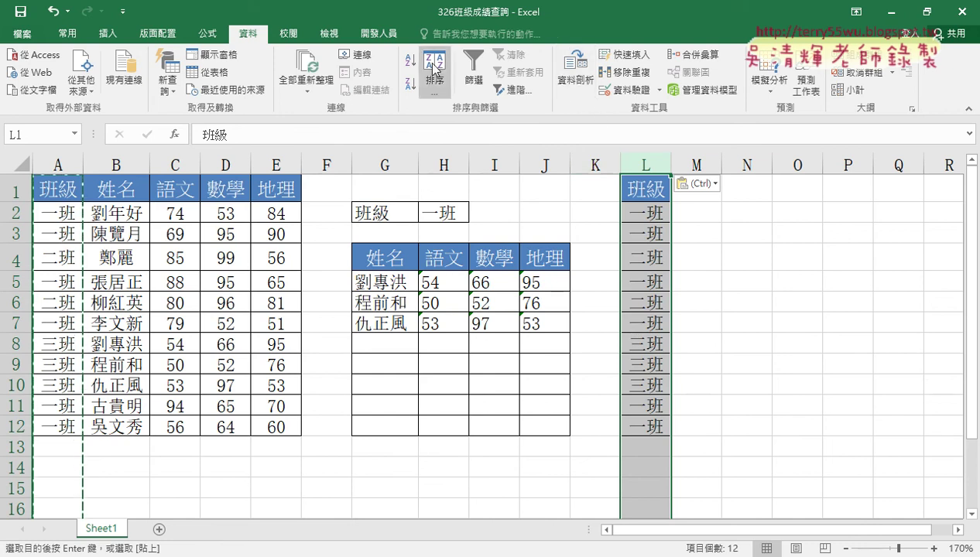
# Step: Remove duplicates from column L, leaving 一班, 二班, 三班 after 8 removed
pyautogui.click(621, 74)
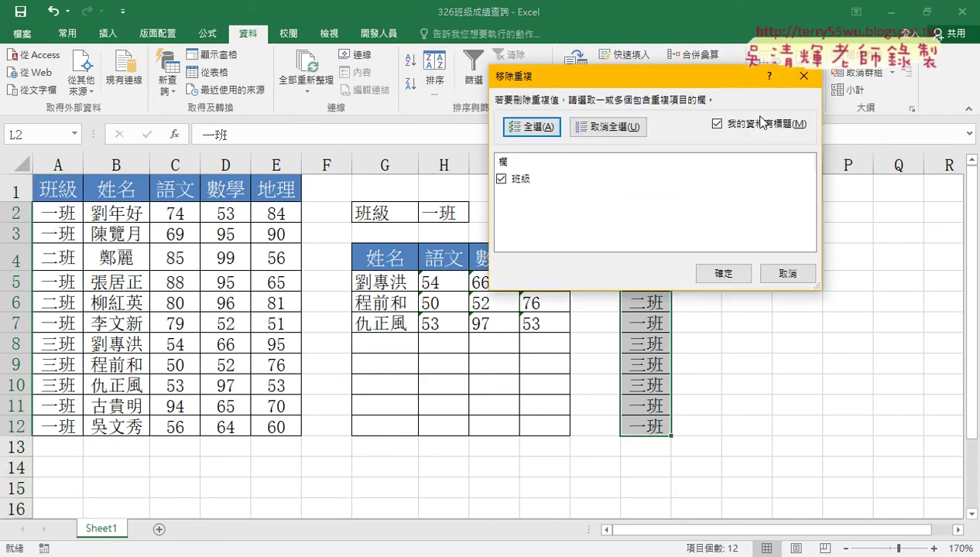
pyautogui.click(733, 275)
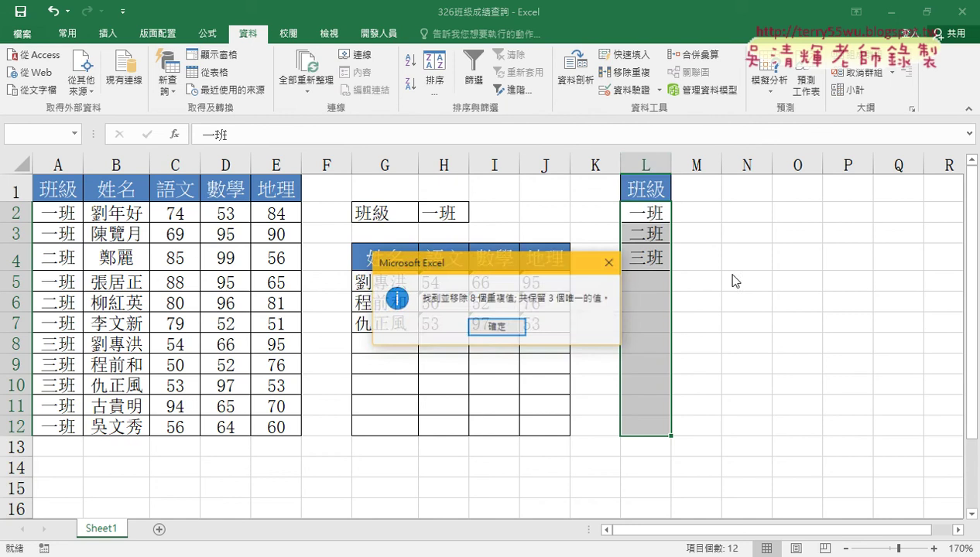
pyautogui.click(497, 326)
pyautogui.moveTo(641, 212); pyautogui.dragTo(645, 254)
pyautogui.click(798, 258)
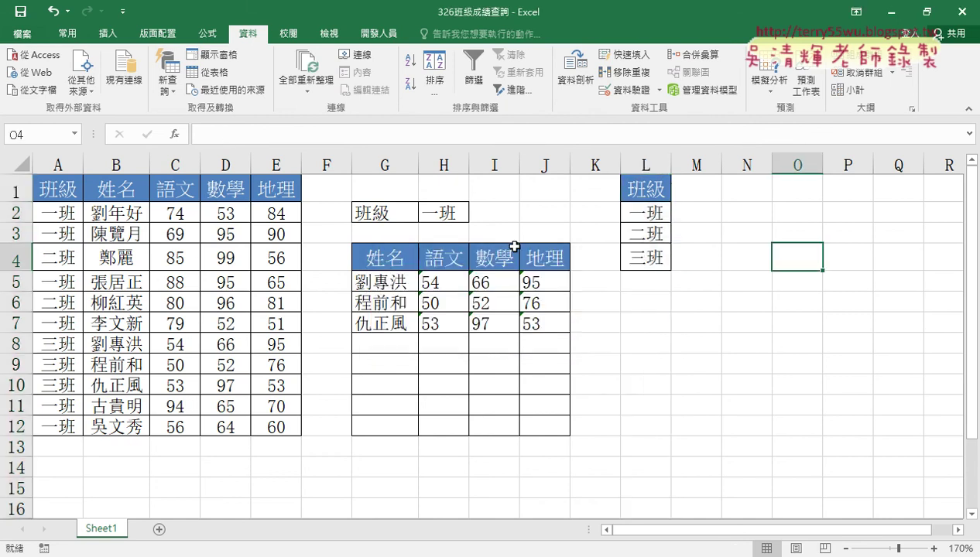
# Step: Replace H2's validation list source with =$L$2:$L$4 and check the dropdown offers 一班, 二班, 三班
pyautogui.click(443, 212)
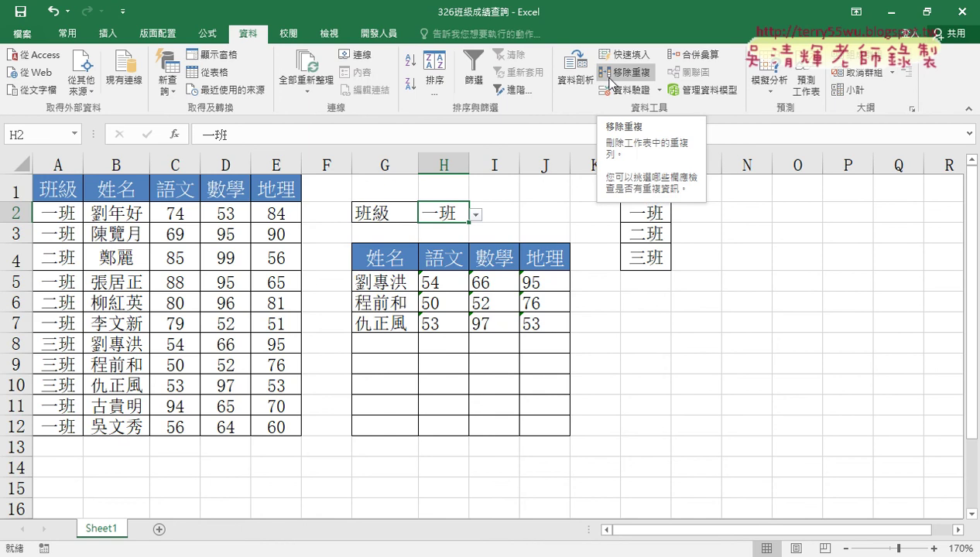
pyautogui.click(617, 90)
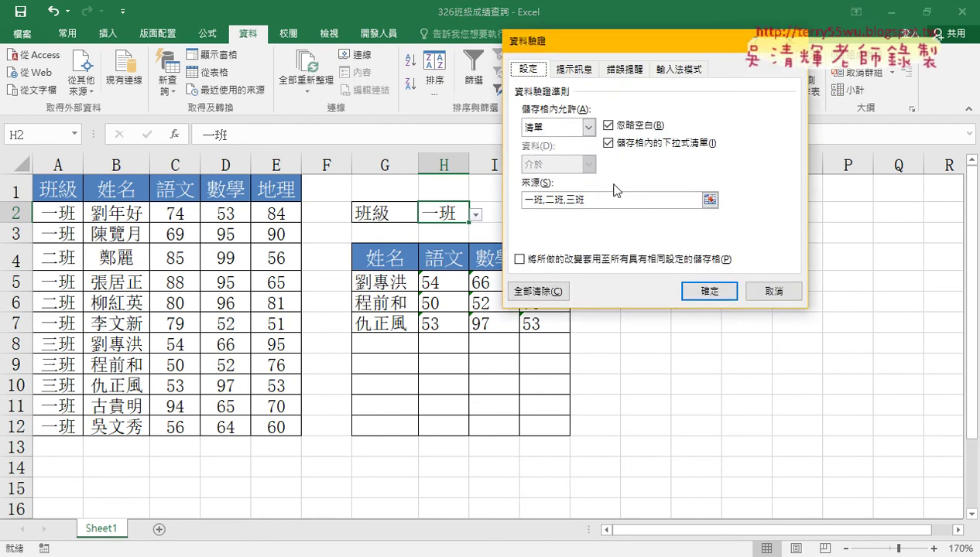
pyautogui.press('BackSpace')
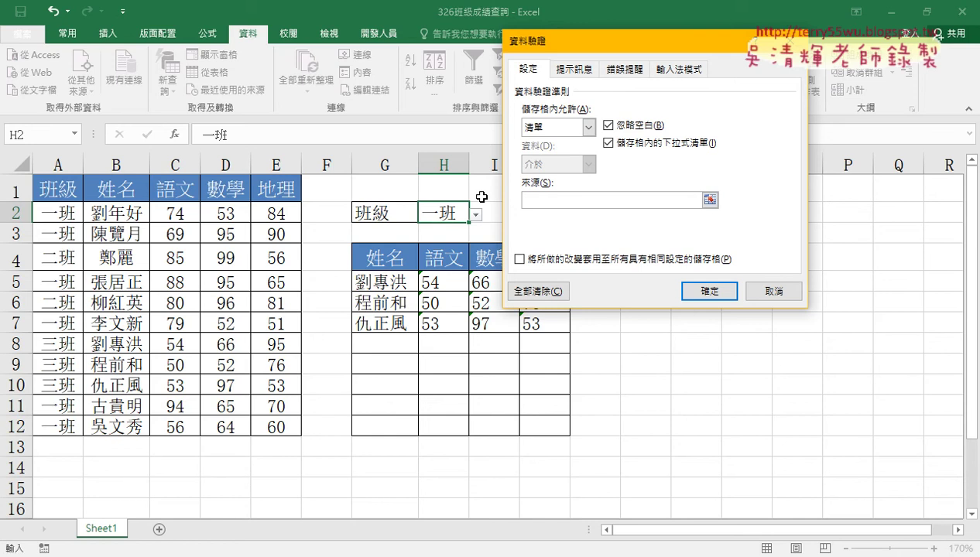
pyautogui.moveTo(611, 40); pyautogui.dragTo(237, 106)
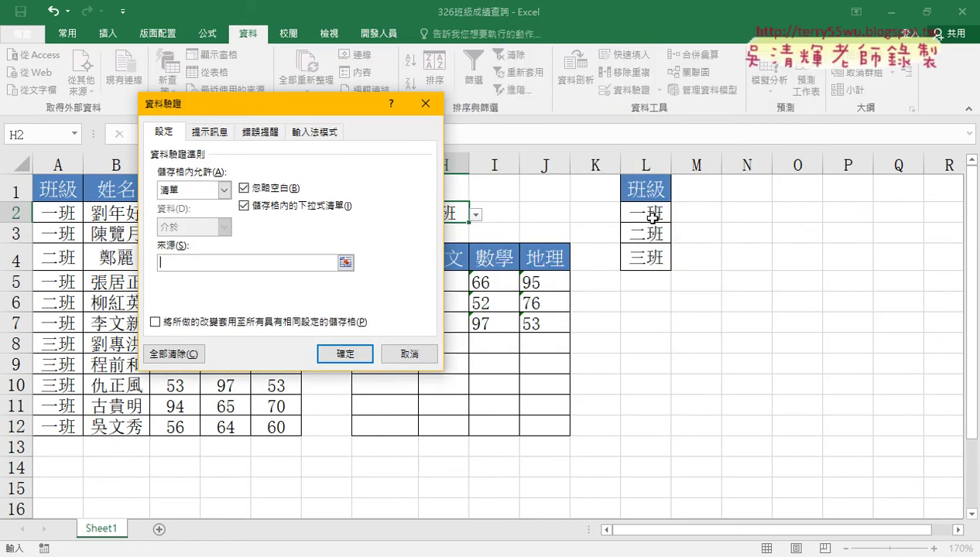
pyautogui.moveTo(651, 211); pyautogui.dragTo(650, 263)
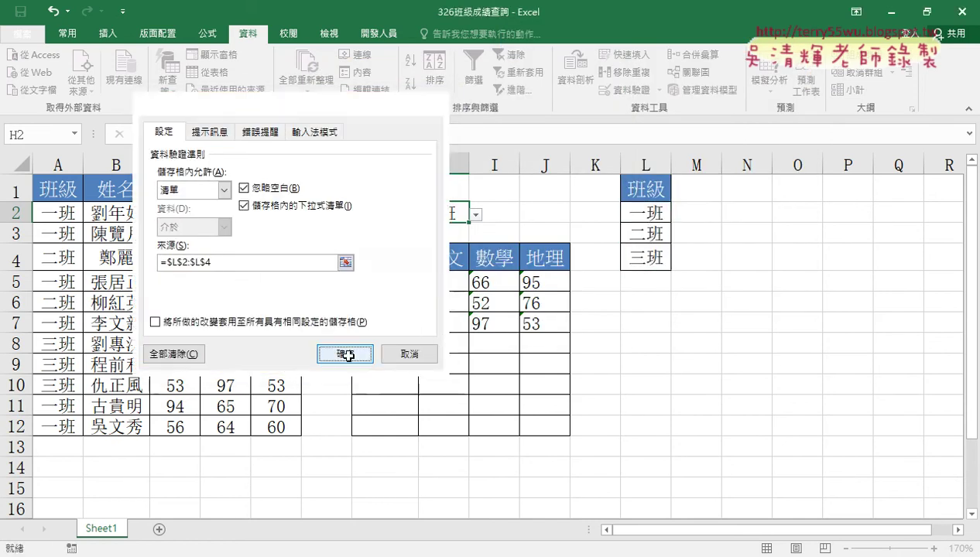
pyautogui.click(342, 355)
pyautogui.click(477, 214)
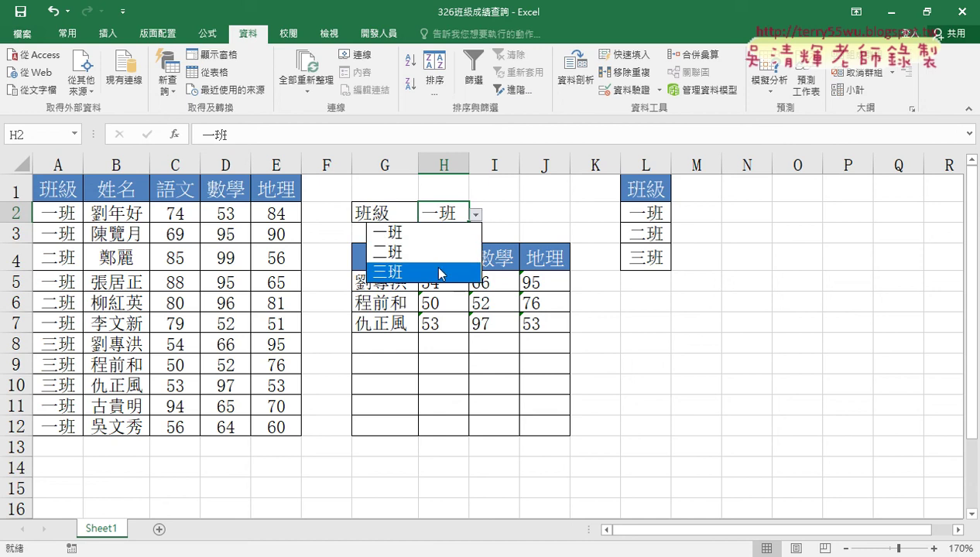
pyautogui.click(655, 281)
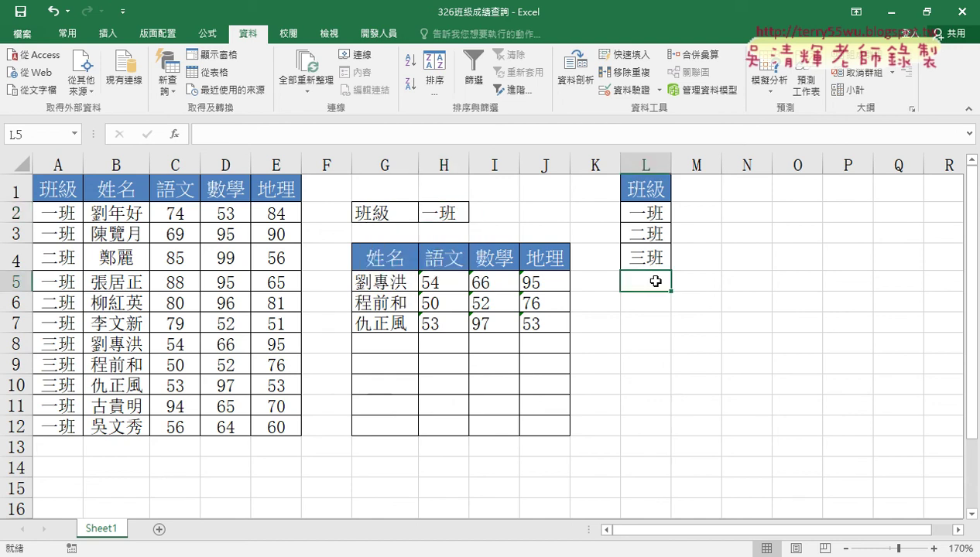
# Step: Enter 四班 in L5 below the class list
pyautogui.moveTo(650, 234)
pyautogui.mouseDown()
pyautogui.moveTo(648, 258)
pyautogui.moveTo(670, 287)
pyautogui.moveTo(670, 272)
pyautogui.mouseUp()
pyautogui.click(652, 283)
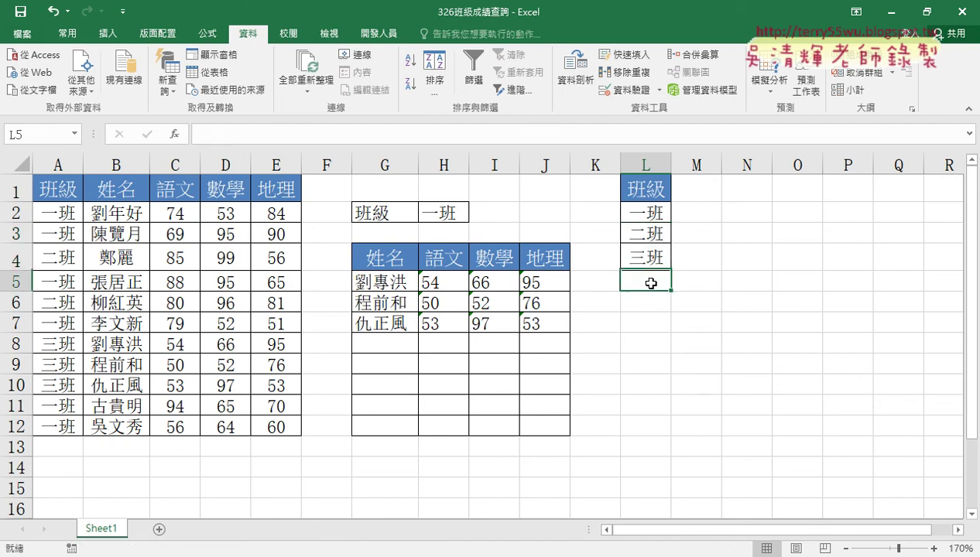
pyautogui.write('ㄙ')
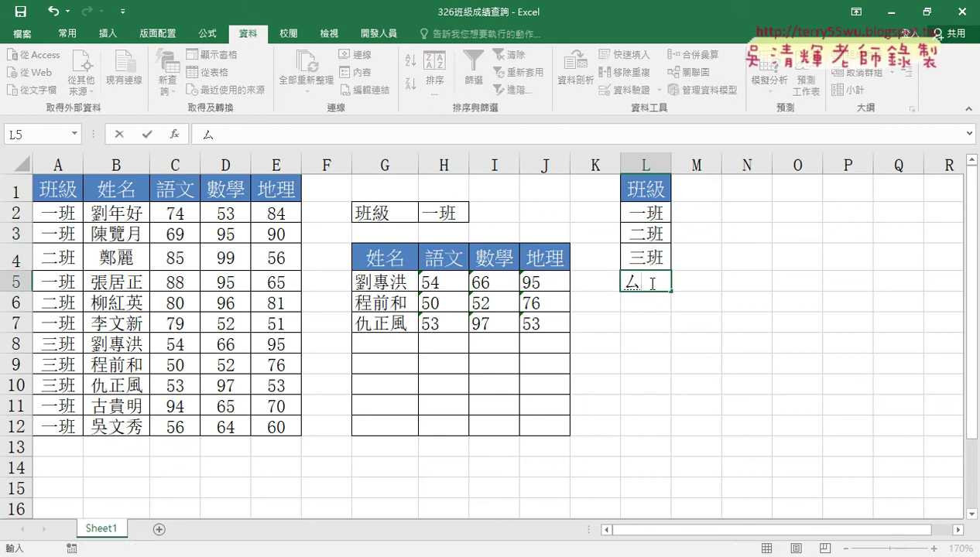
pyautogui.write('ˋㄅㄢ')
pyautogui.press('space')
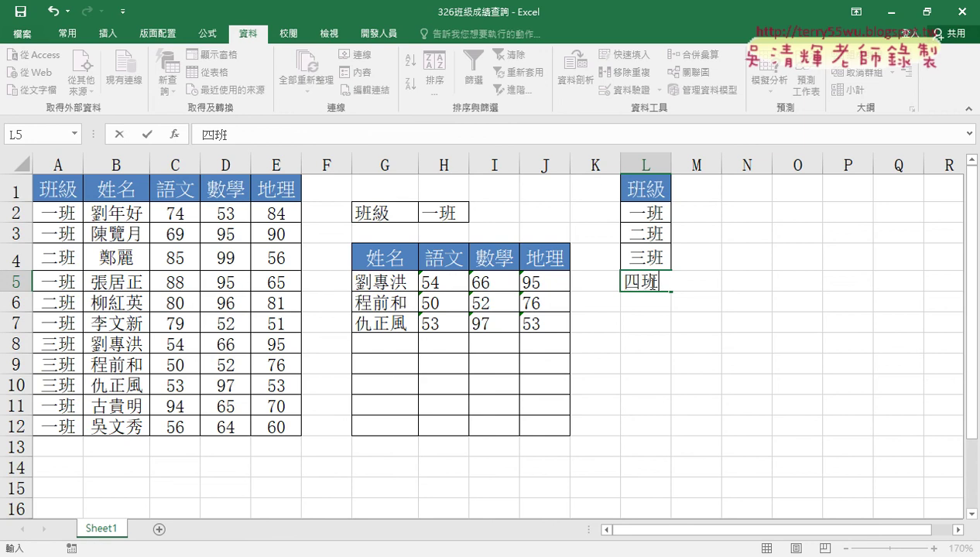
pyautogui.press('Return')
pyautogui.press('Return')
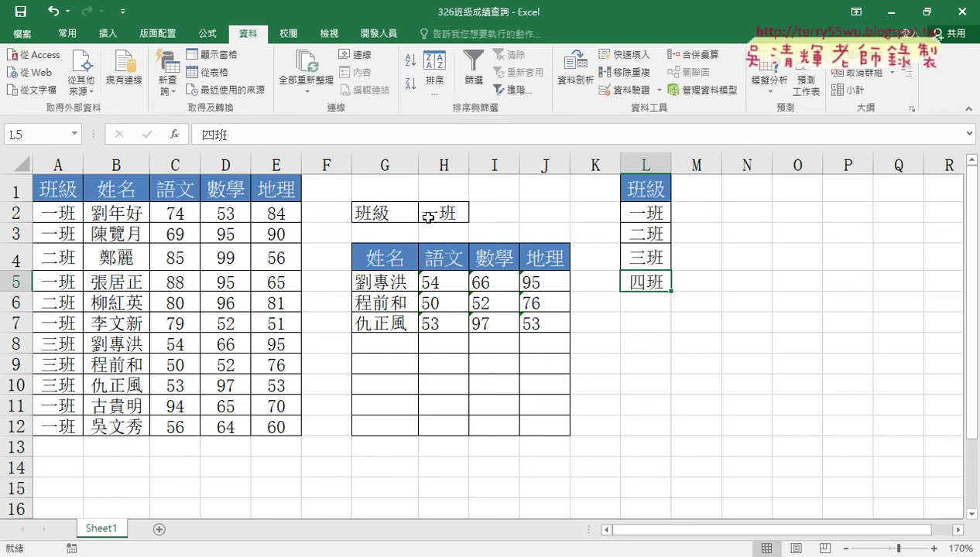
# Step: Check H2's class dropdown for 四班, leaving H2 as 一班
pyautogui.click(429, 213)
pyautogui.click(475, 217)
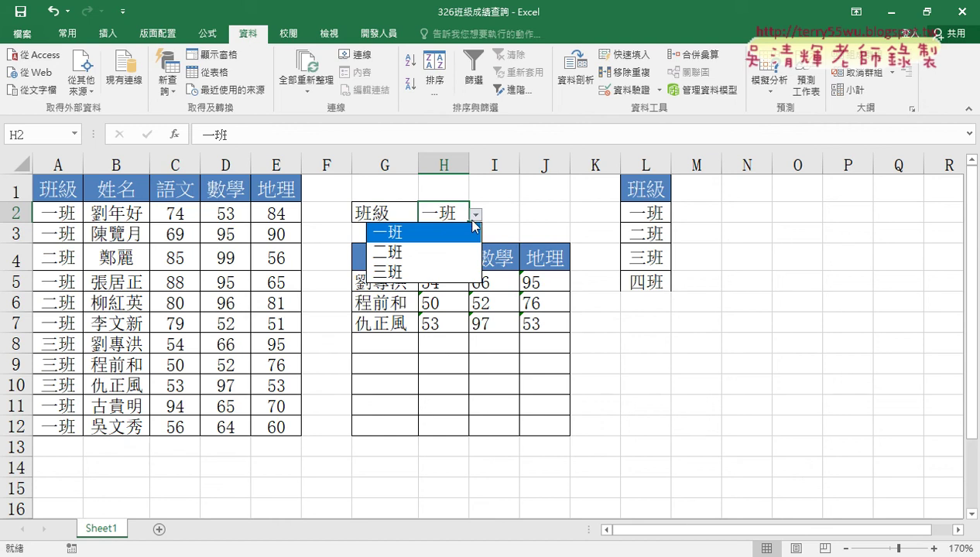
pyautogui.click(656, 210)
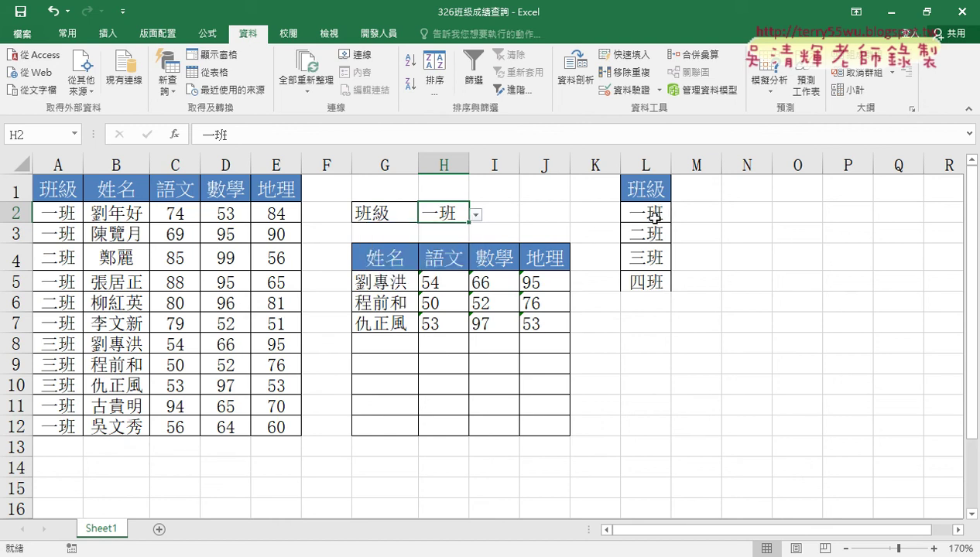
# Step: Select the four classes 一班 to 四班 in L2:L5, then switch to the 326班級成績查詢OK workbook
pyautogui.click(645, 164)
pyautogui.moveTo(635, 164); pyautogui.dragTo(637, 152)
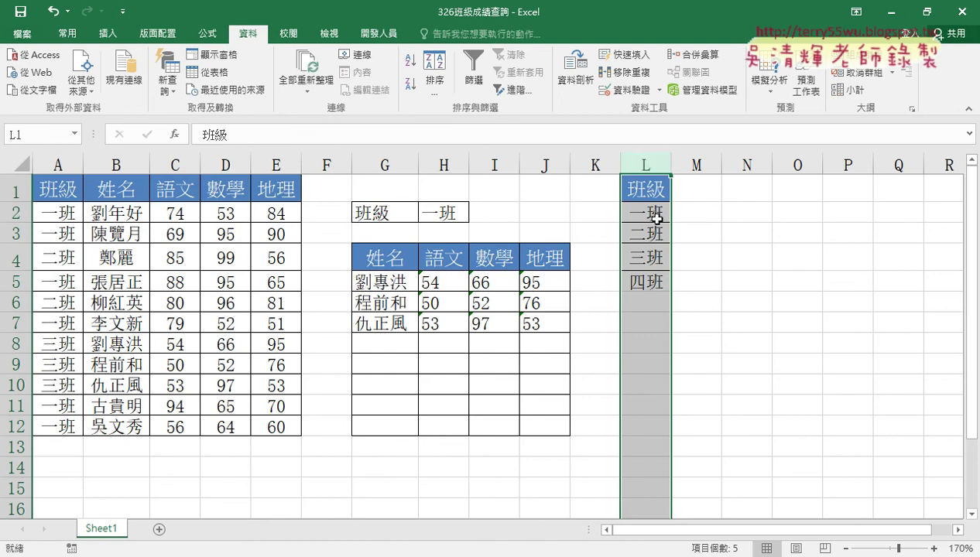
pyautogui.moveTo(656, 219); pyautogui.dragTo(652, 280)
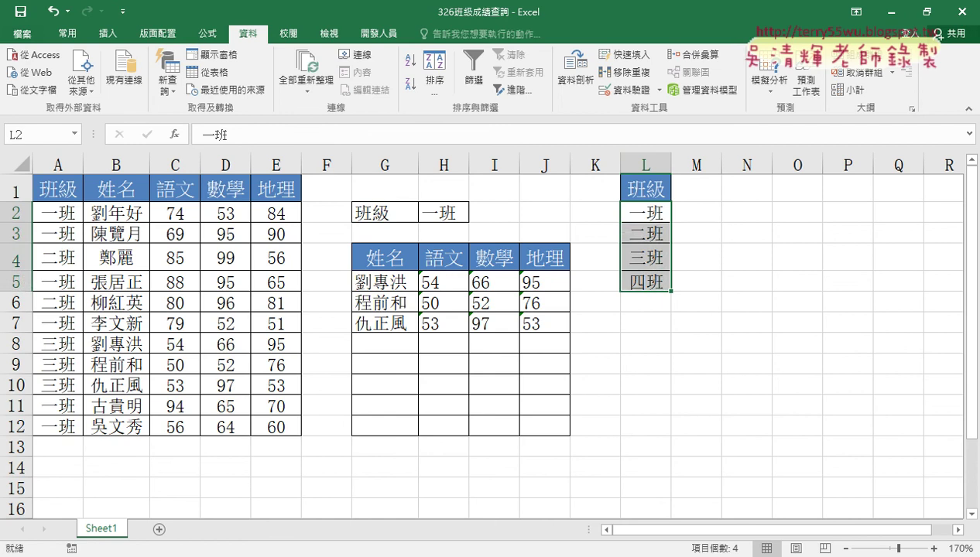
pyautogui.click(405, 489)
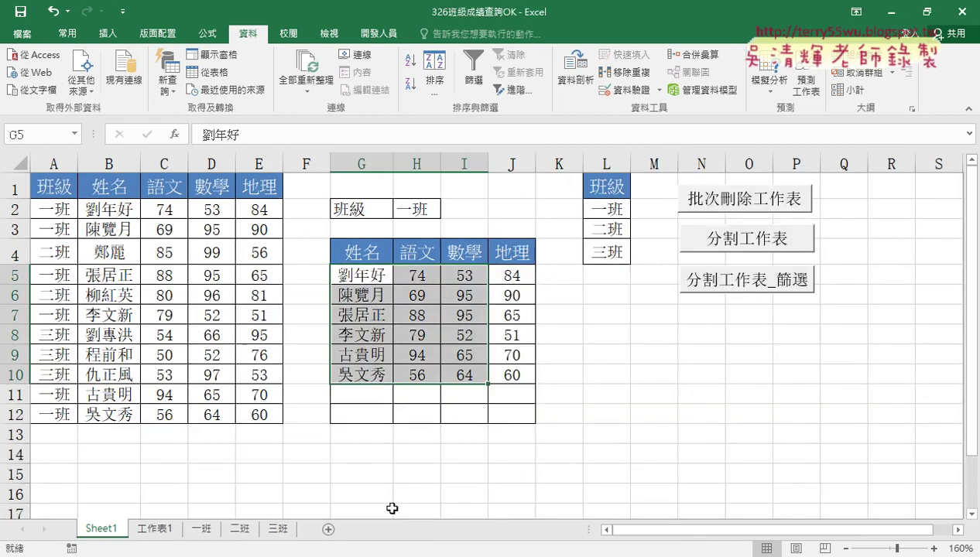
pyautogui.click(164, 529)
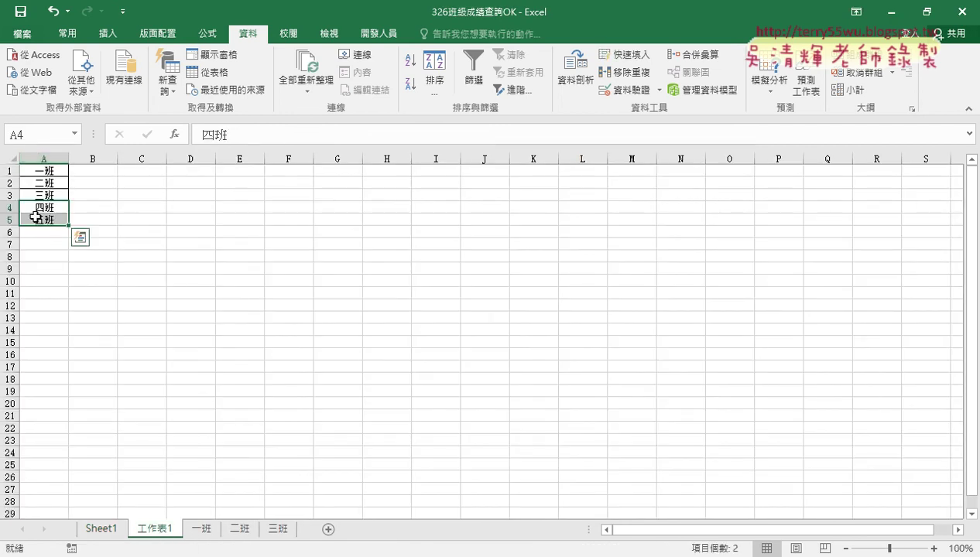
pyautogui.press('Escape')
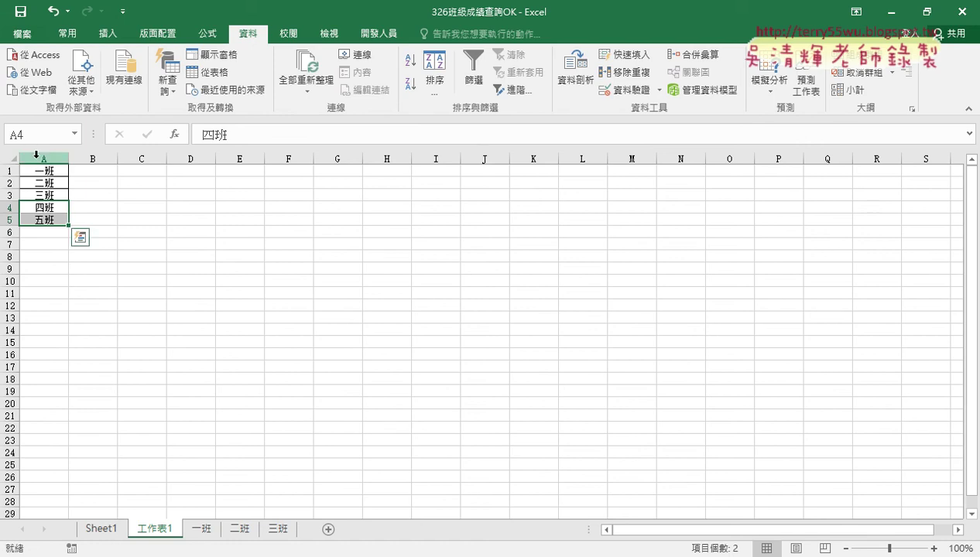
pyautogui.click(36, 155)
pyautogui.click(97, 528)
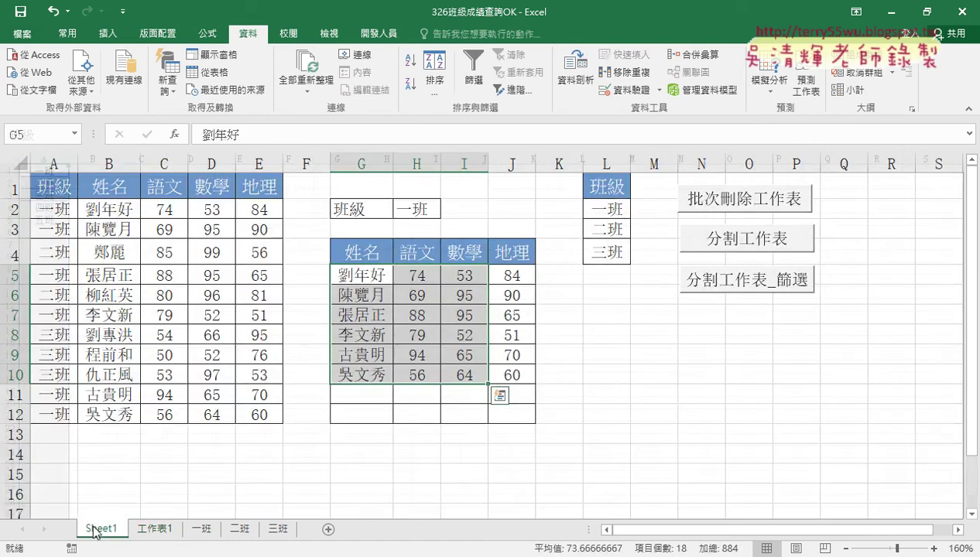
pyautogui.click(154, 531)
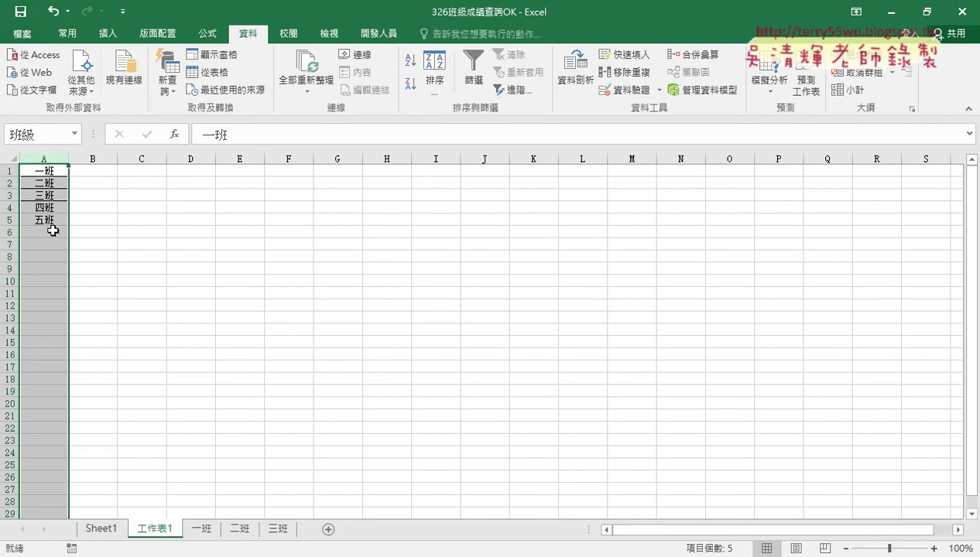
pyautogui.moveTo(52, 231); pyautogui.dragTo(46, 375)
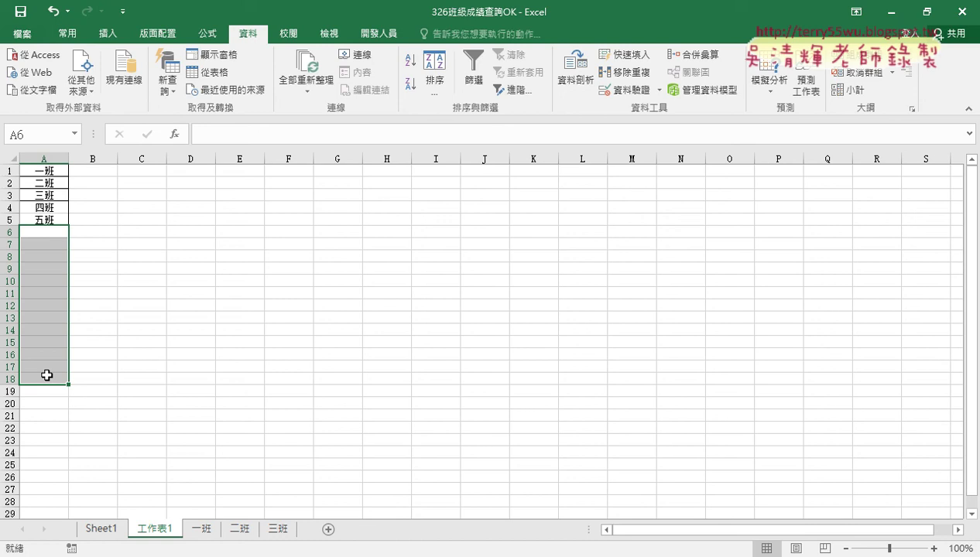
pyautogui.click(103, 529)
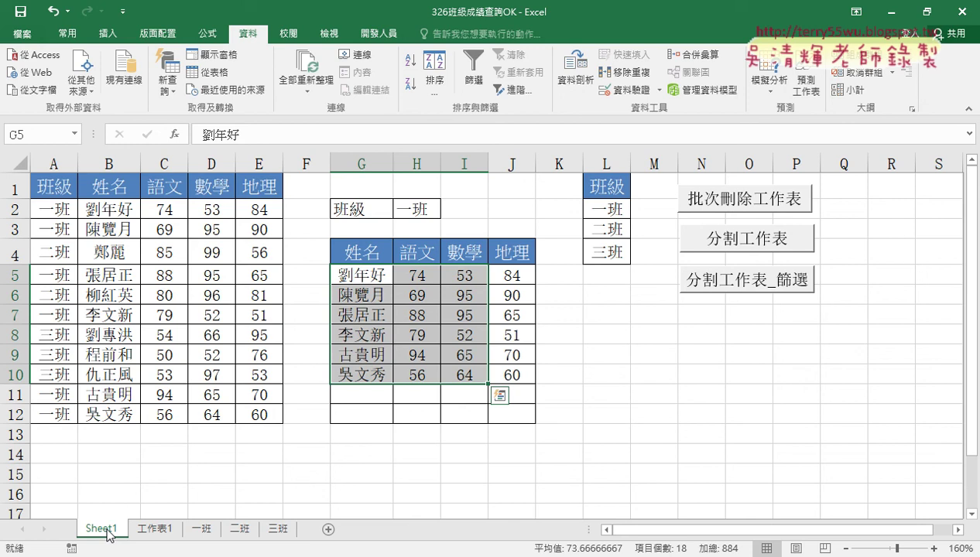
# Step: Inspect H2's validation source =班級 and confirm the dropdown lists 一班 to 五班
pyautogui.click(429, 207)
pyautogui.click(623, 90)
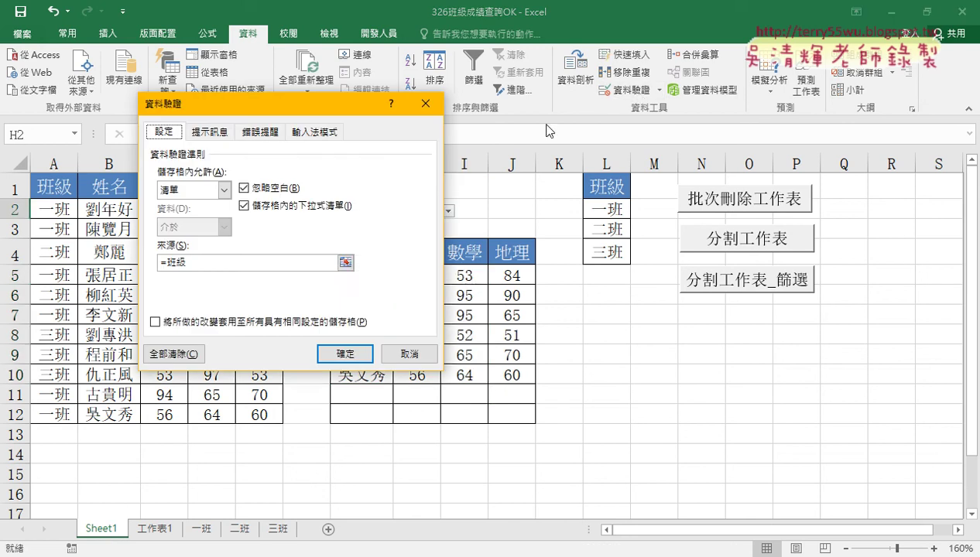
pyautogui.click(195, 262)
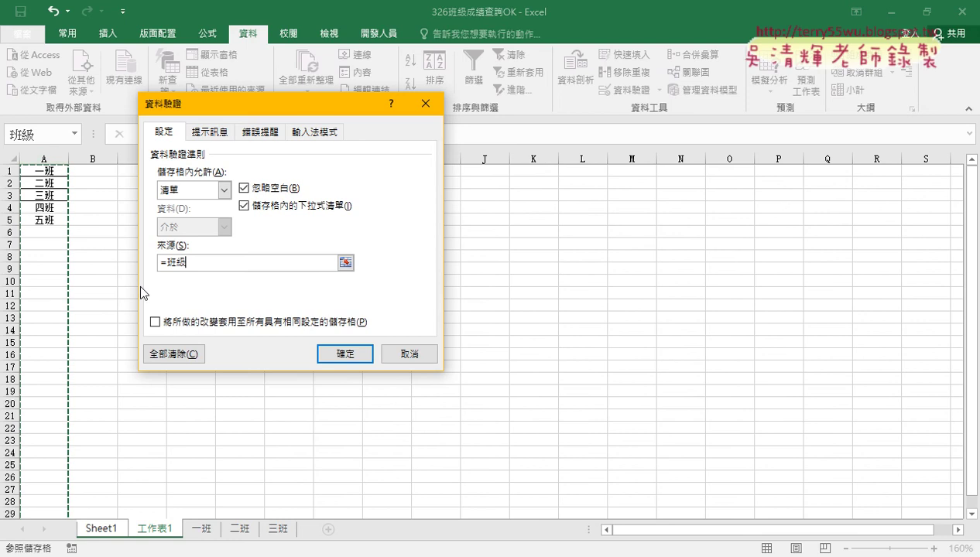
pyautogui.click(348, 353)
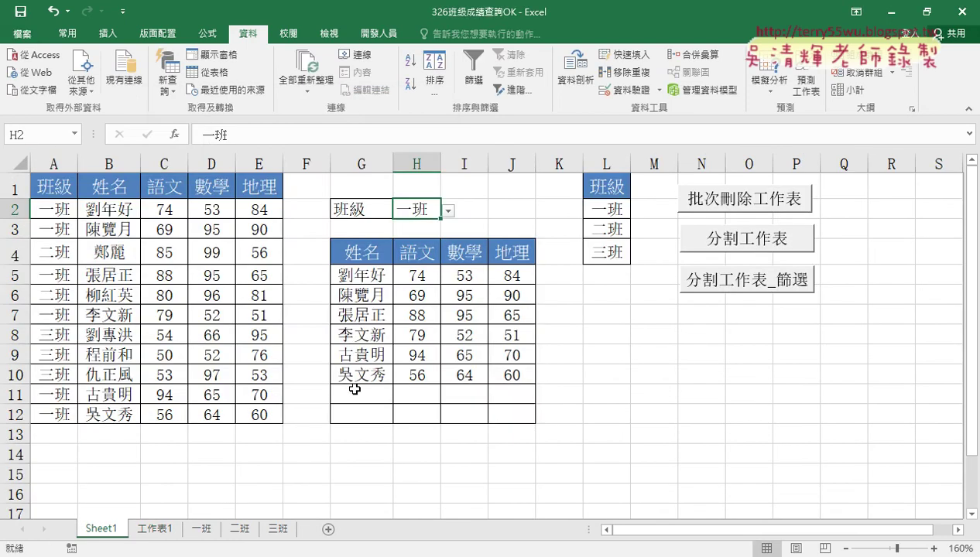
pyautogui.click(449, 212)
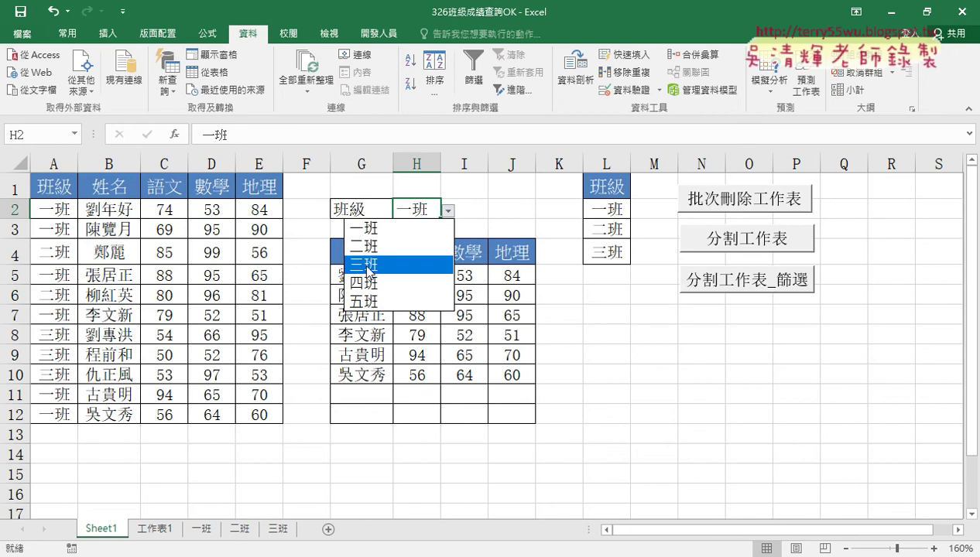
# Step: Delete 五班 from cell A5 on 工作表1
pyautogui.click(155, 528)
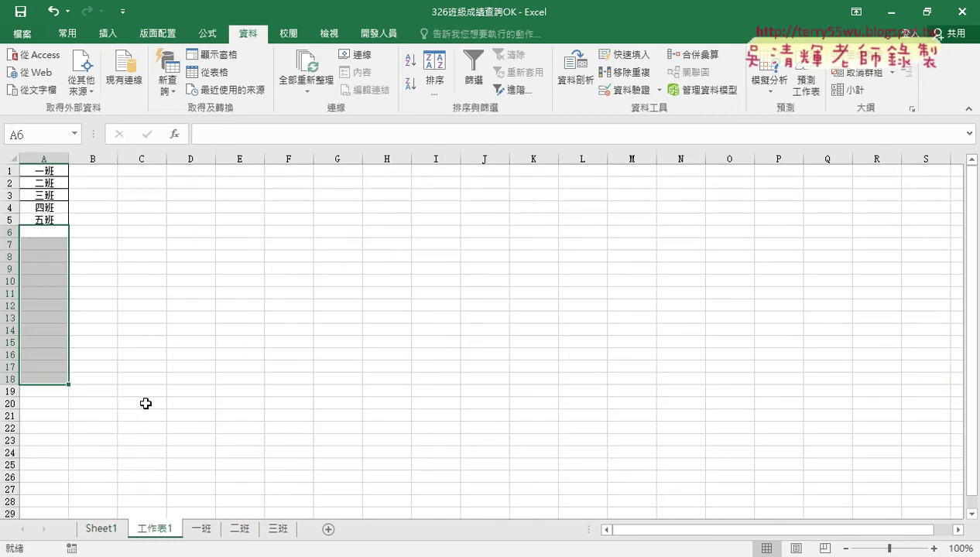
pyautogui.click(48, 220)
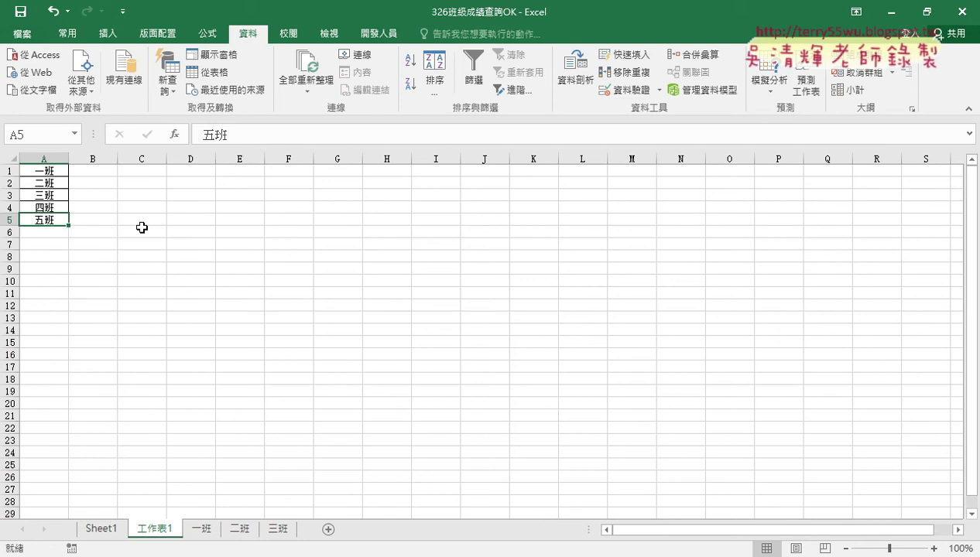
pyautogui.press('Delete')
# Step: Return to Sheet1 and open H2's dropdown to view 一班 through 四班
pyautogui.click(102, 528)
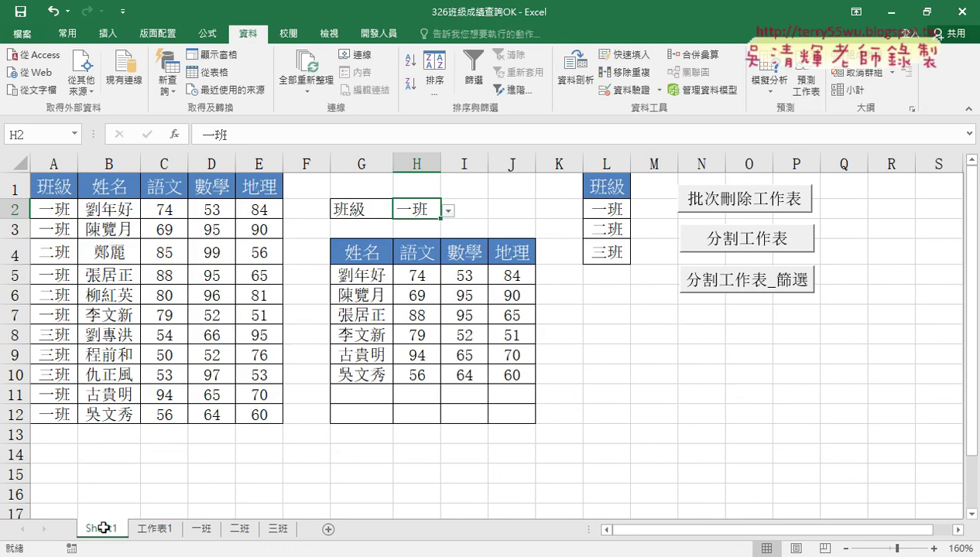
pyautogui.click(448, 211)
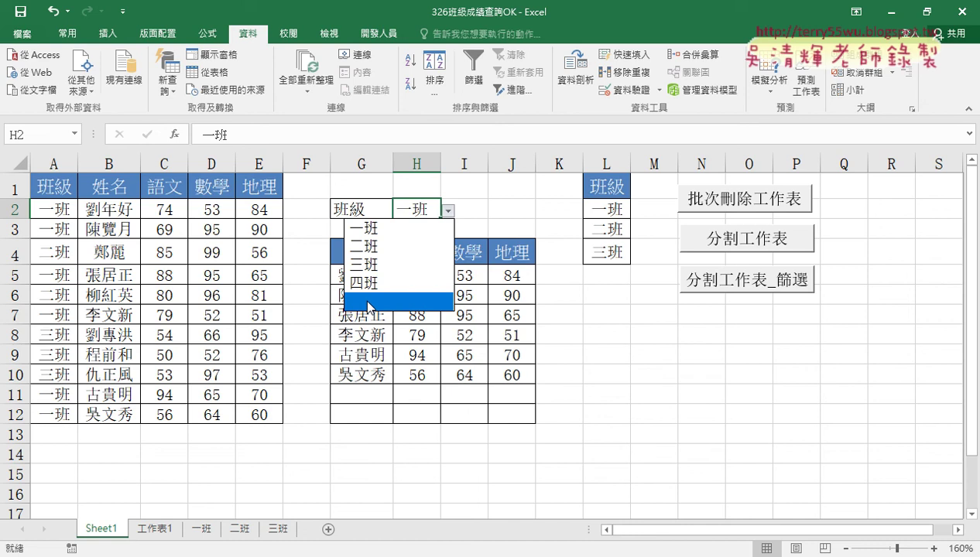
# Step: On 工作表1, enter 五班 in A5 and 六班 in A6
pyautogui.click(153, 532)
pyautogui.click(153, 533)
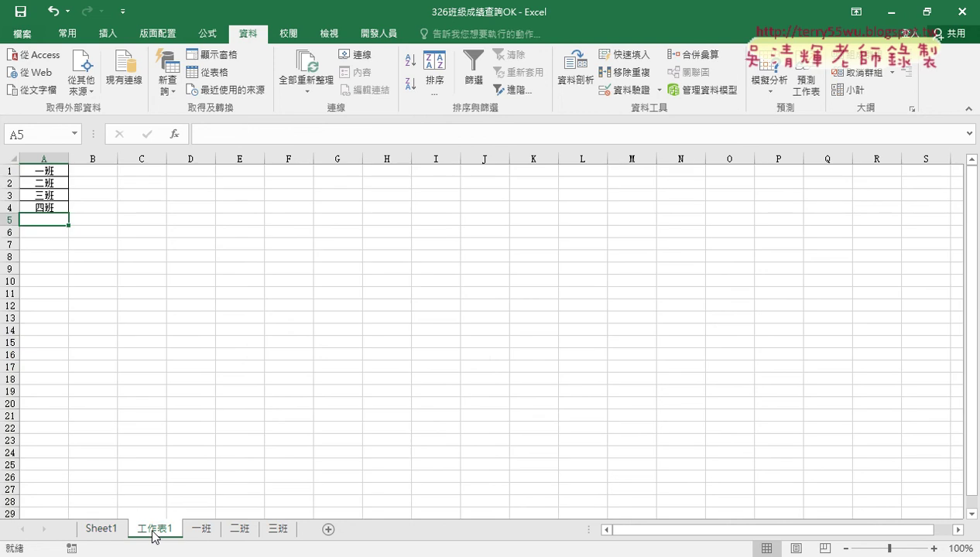
pyautogui.click(10, 220)
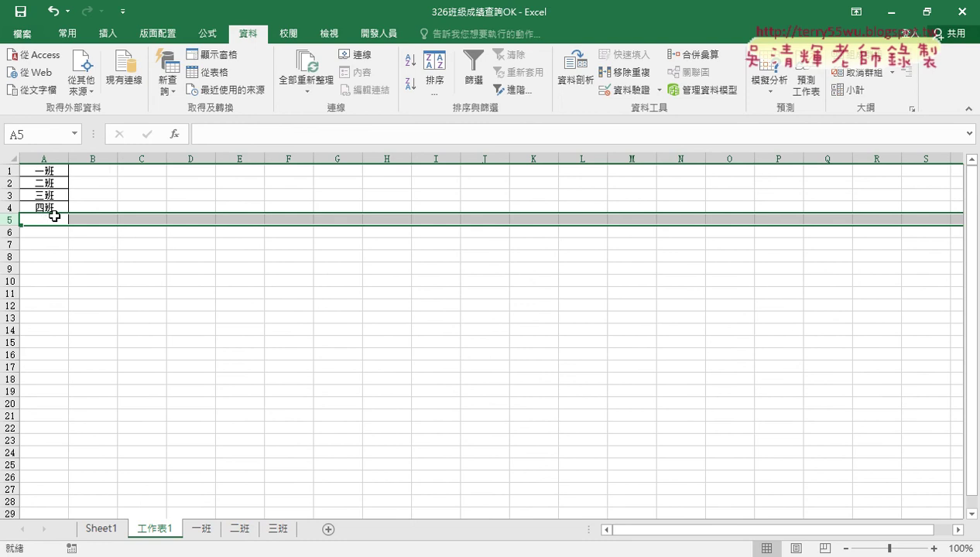
pyautogui.click(48, 218)
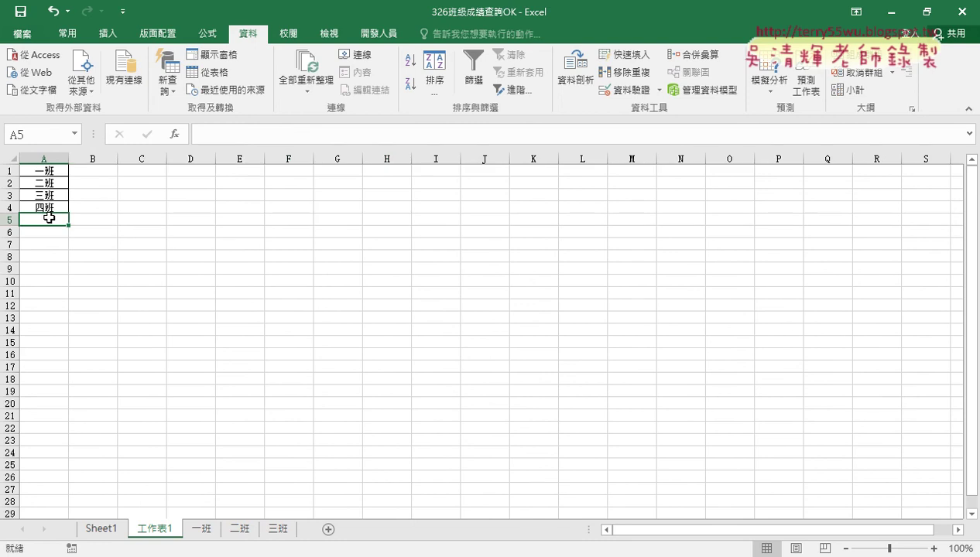
pyautogui.write('五班')
pyautogui.click(57, 234)
pyautogui.write('ㄉ')
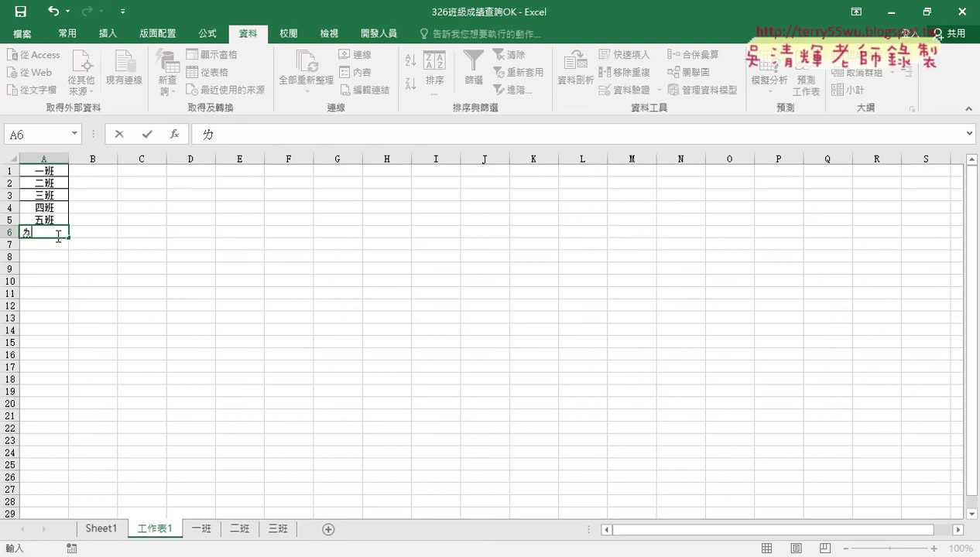
pyautogui.write('ㄧ')
pyautogui.write('六')
pyautogui.write('ㄅㄢ')
pyautogui.press('space')
pyautogui.press('Return')
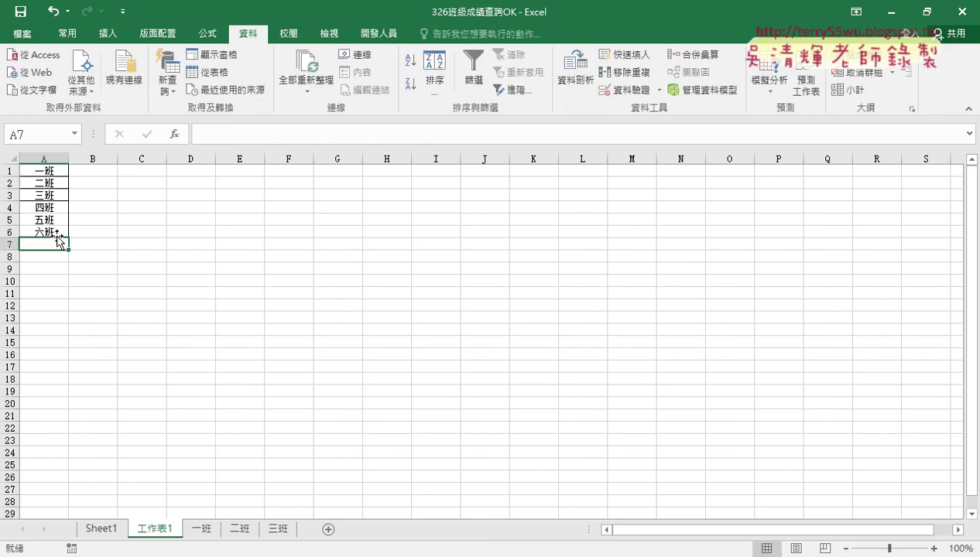
# Step: Back on Sheet1, verify H2's dropdown now includes 六班, keeping 一班 selected
pyautogui.click(101, 529)
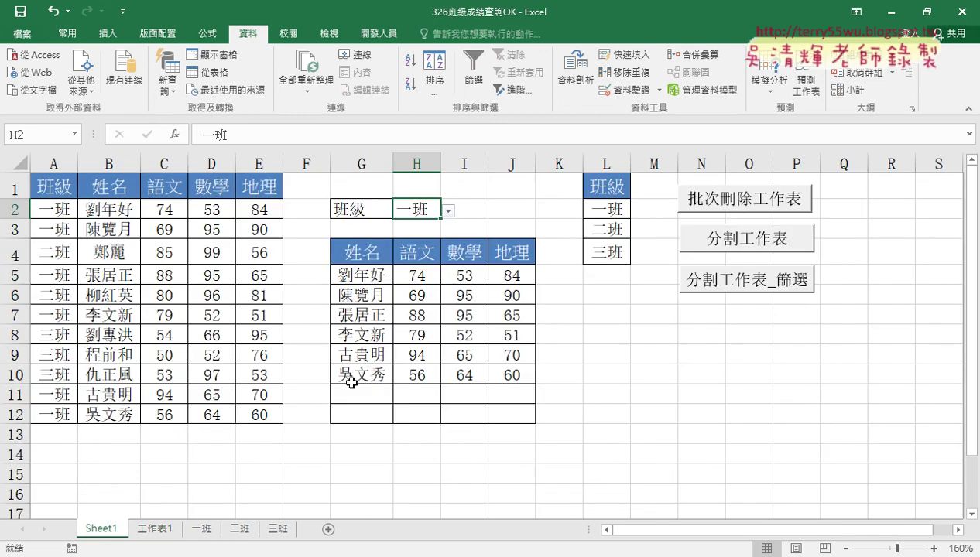
pyautogui.click(448, 210)
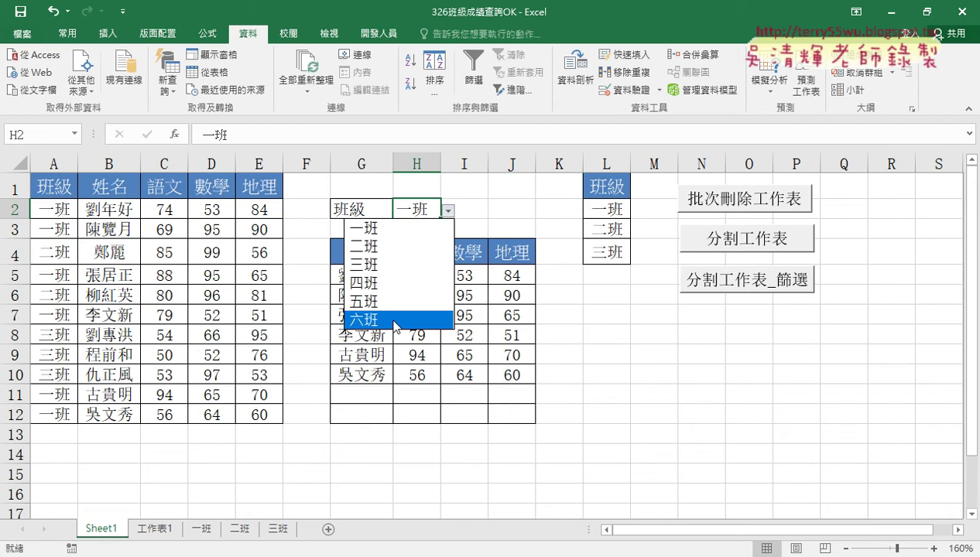
pyautogui.click(404, 231)
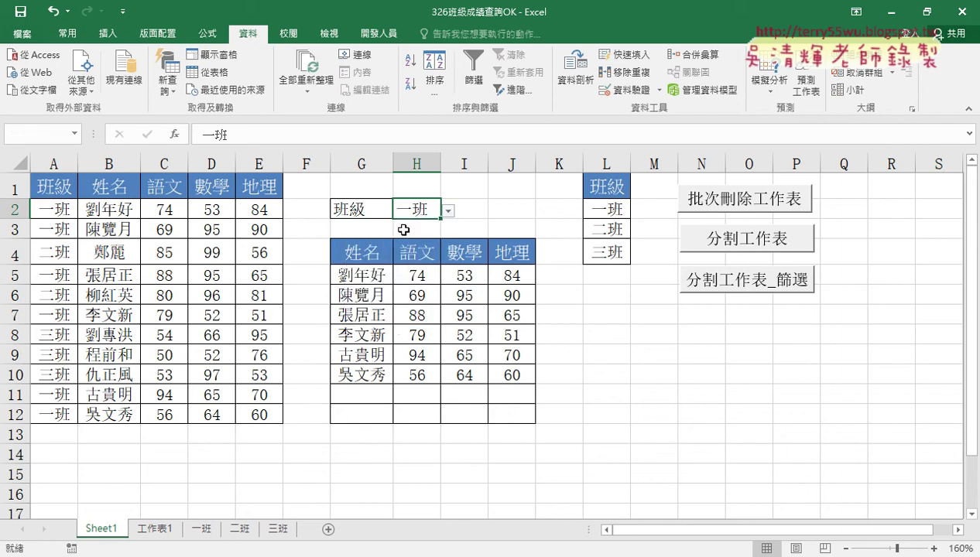
pyautogui.moveTo(354, 277)
pyautogui.mouseDown()
pyautogui.moveTo(476, 374)
pyautogui.moveTo(514, 380)
pyautogui.mouseUp()
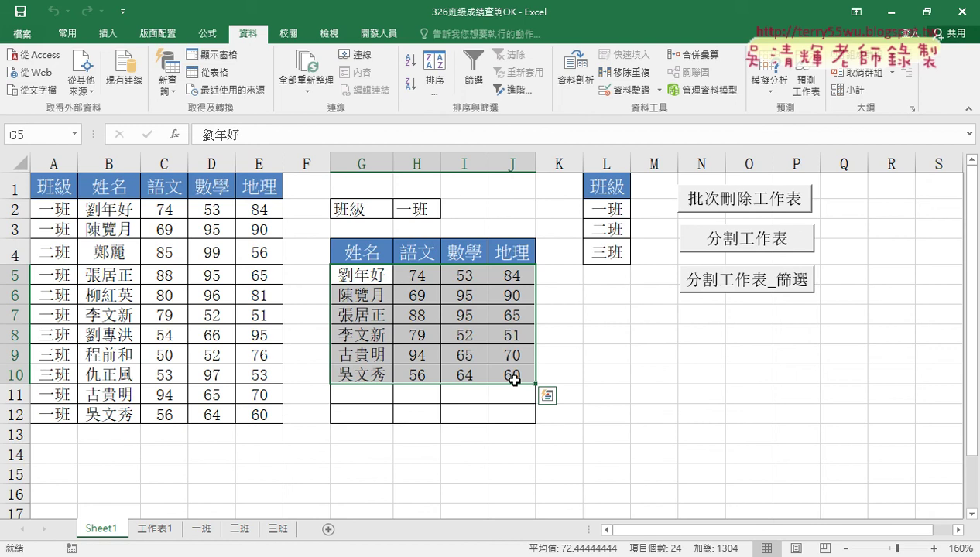
# Step: Open the VBA editor and view Sheet1's Worksheet_Change procedure
pyautogui.click(378, 33)
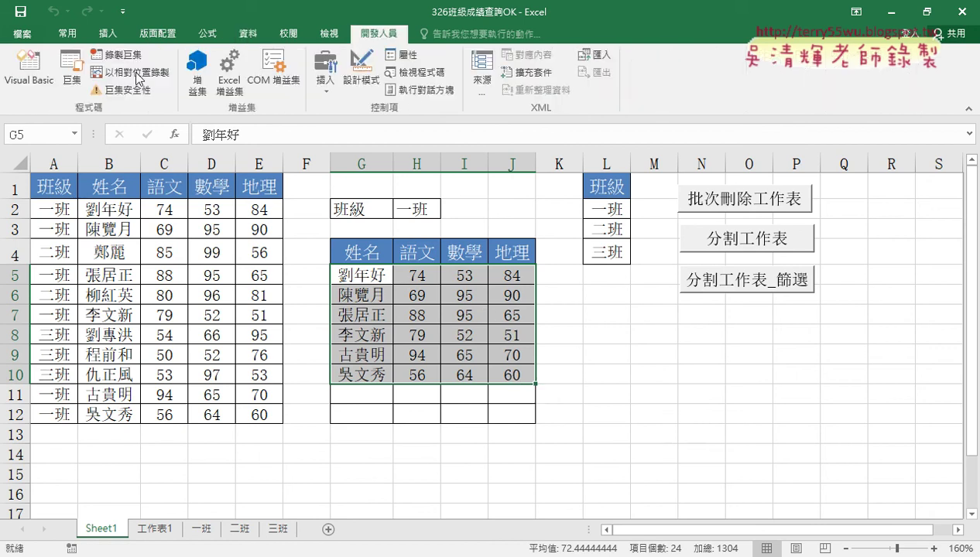
pyautogui.click(28, 68)
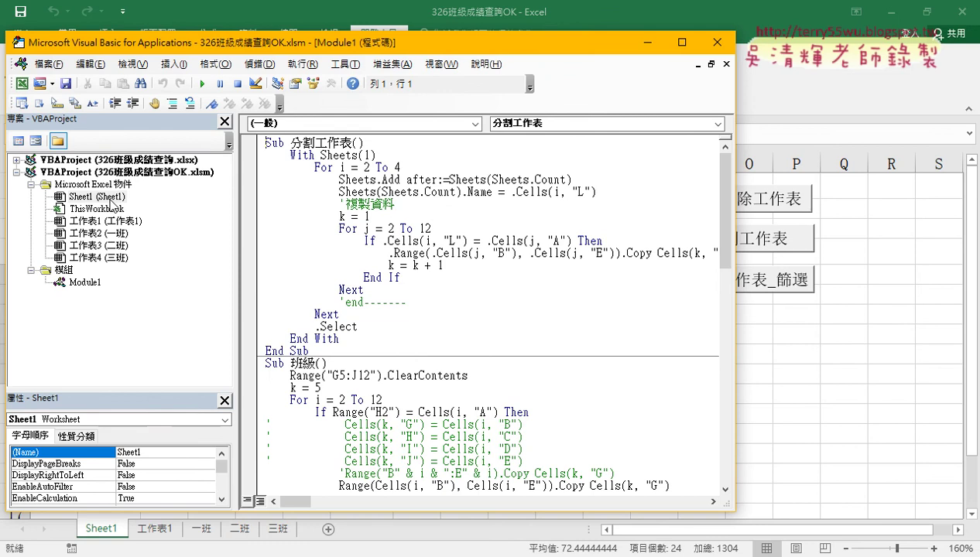
pyautogui.doubleClick(116, 196)
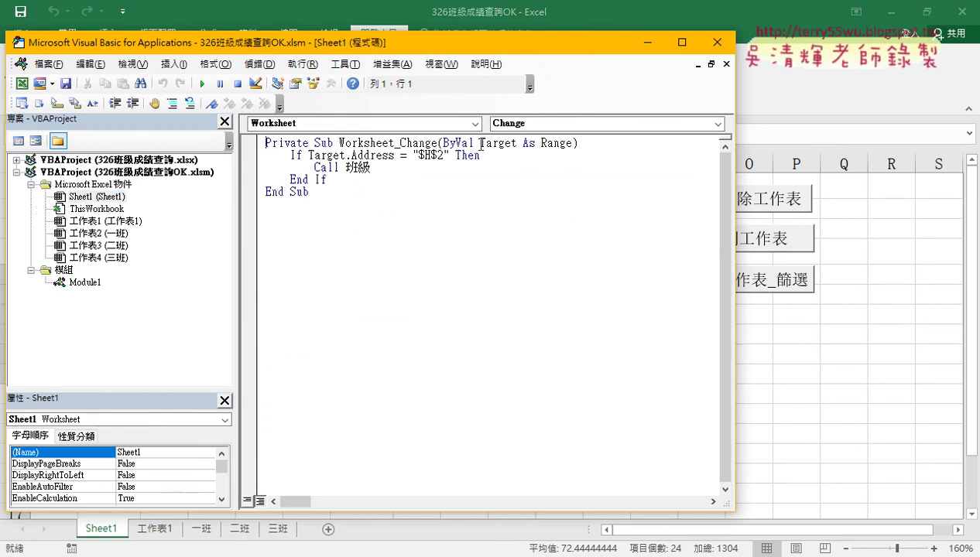
pyautogui.moveTo(395, 143); pyautogui.dragTo(438, 143)
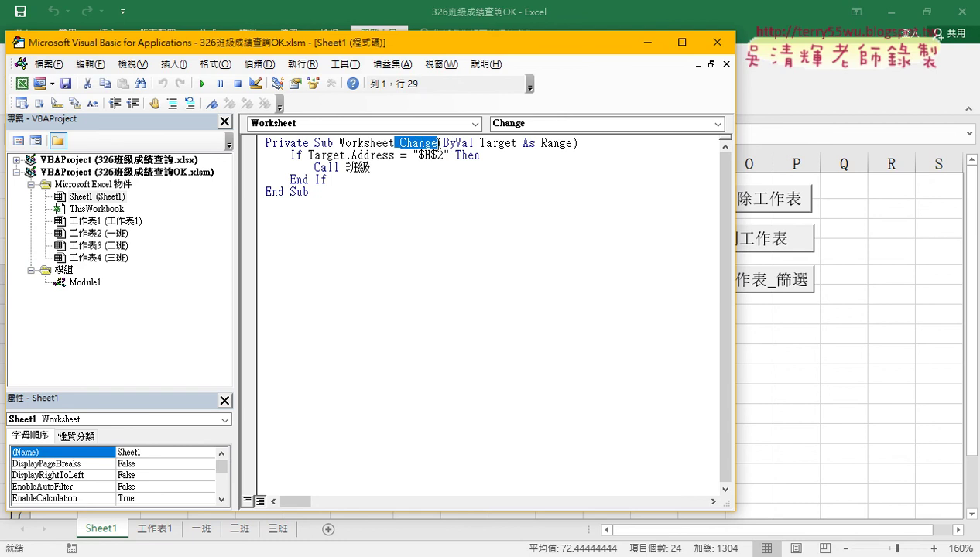
pyautogui.click(488, 144)
# Step: Annotate how the H2 class value triggers the Call 班級 line in the handler
pyautogui.moveTo(518, 44); pyautogui.dragTo(892, 60)
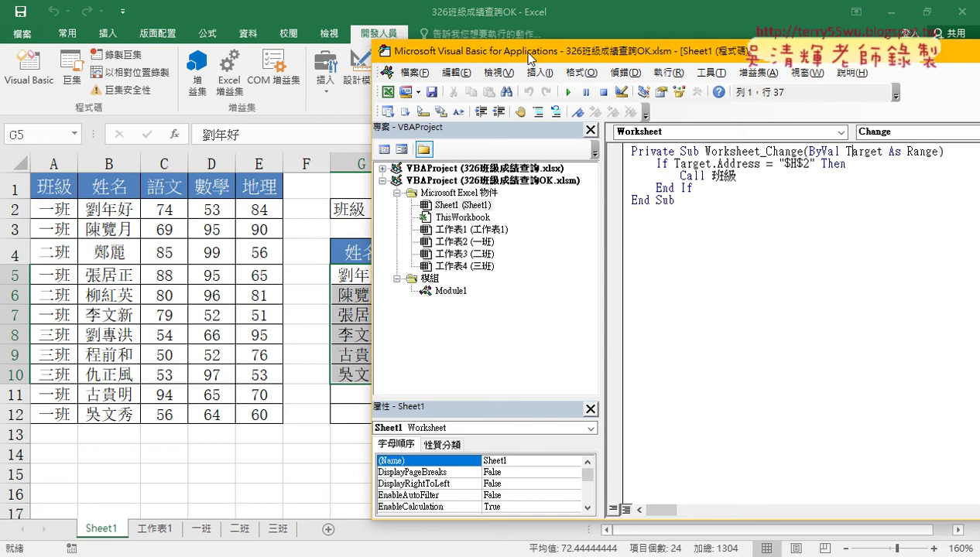
pyautogui.moveTo(531, 59); pyautogui.dragTo(627, 57)
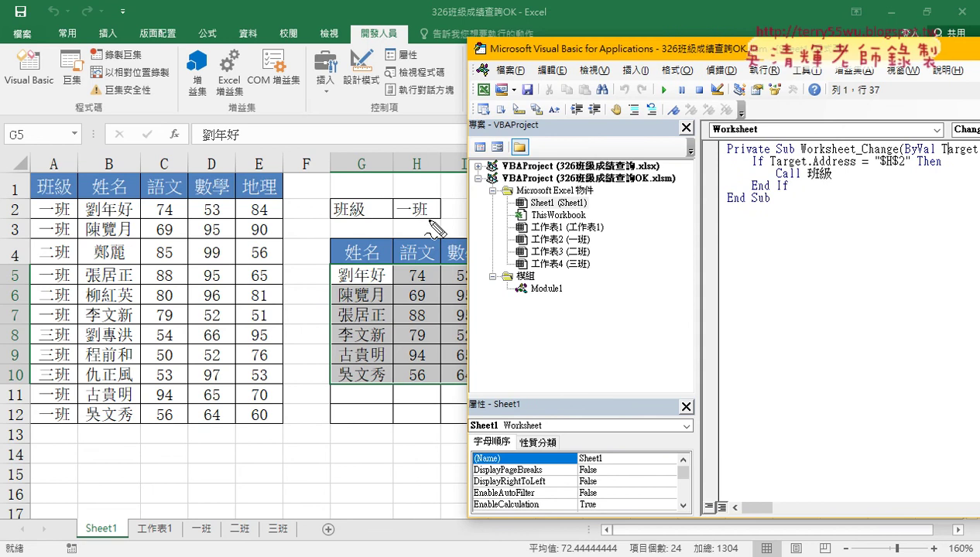
pyautogui.moveTo(437, 225); pyautogui.dragTo(439, 207)
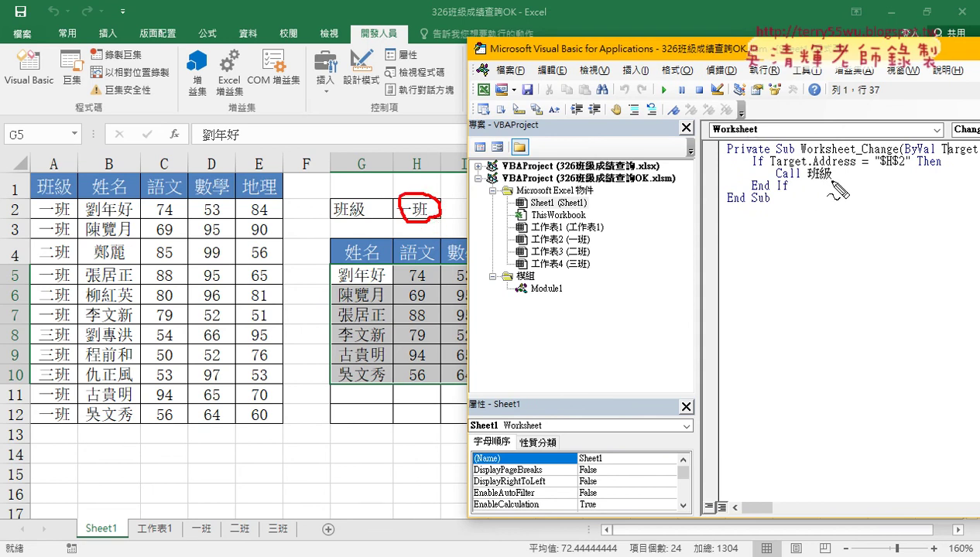
pyautogui.moveTo(781, 196)
pyautogui.mouseDown()
pyautogui.moveTo(797, 180)
pyautogui.moveTo(829, 180)
pyautogui.mouseUp()
pyautogui.press('Escape')
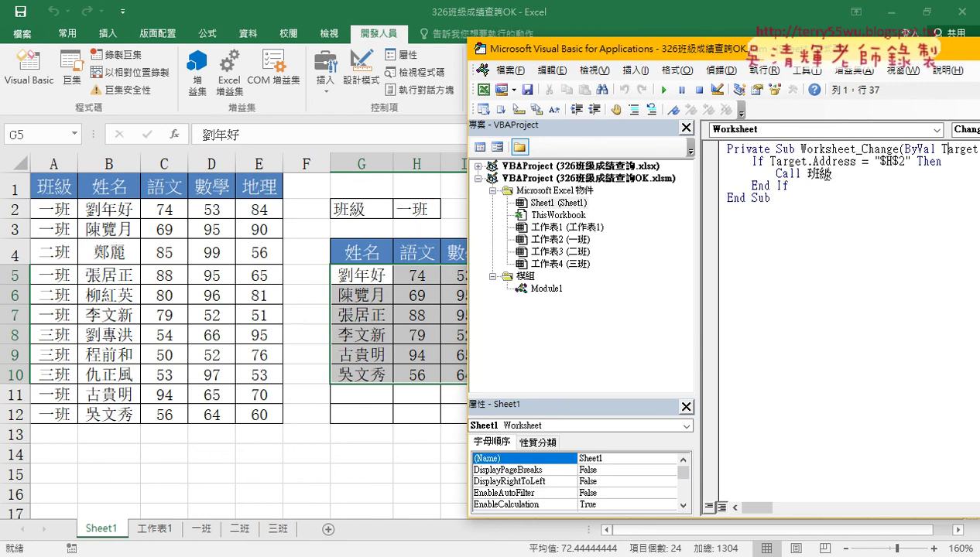
pyautogui.click(825, 174)
# Step: Annotate how row 2's class, name and scores map into the G5:J5 table, then show Module1's 班級 routine
pyautogui.moveTo(425, 217); pyautogui.dragTo(468, 191)
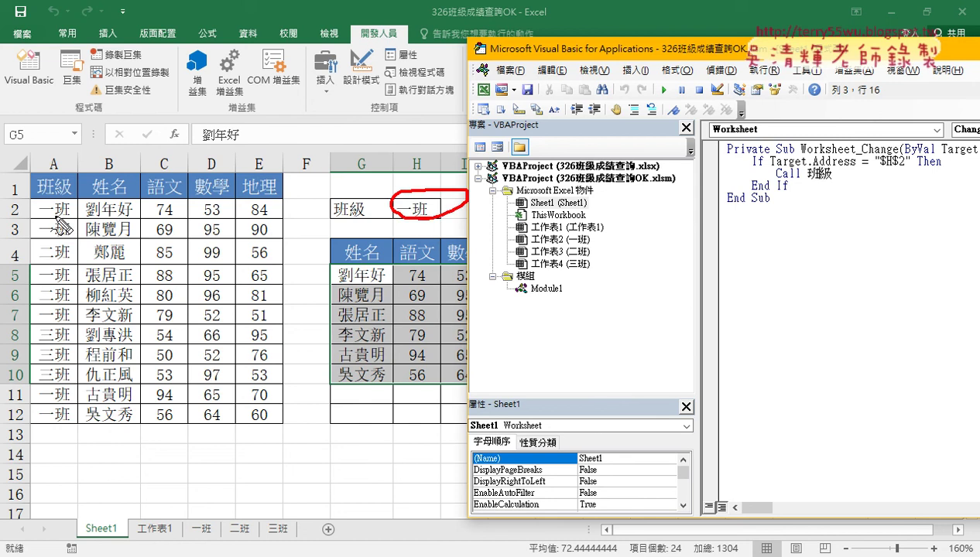
pyautogui.moveTo(60, 226); pyautogui.dragTo(97, 219)
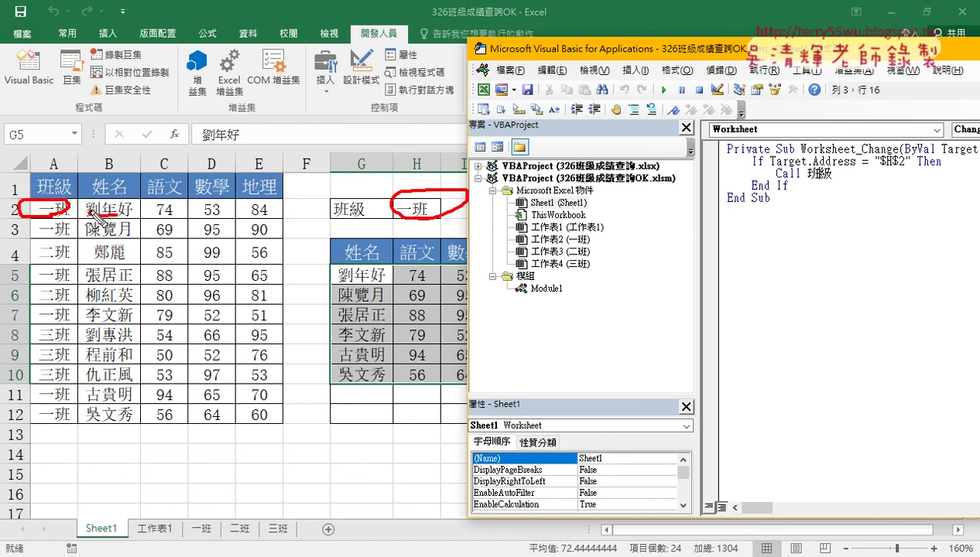
pyautogui.moveTo(91, 211); pyautogui.dragTo(379, 275)
pyautogui.moveTo(148, 208); pyautogui.dragTo(412, 275)
pyautogui.moveTo(211, 203); pyautogui.dragTo(452, 269)
pyautogui.moveTo(286, 214); pyautogui.dragTo(456, 268)
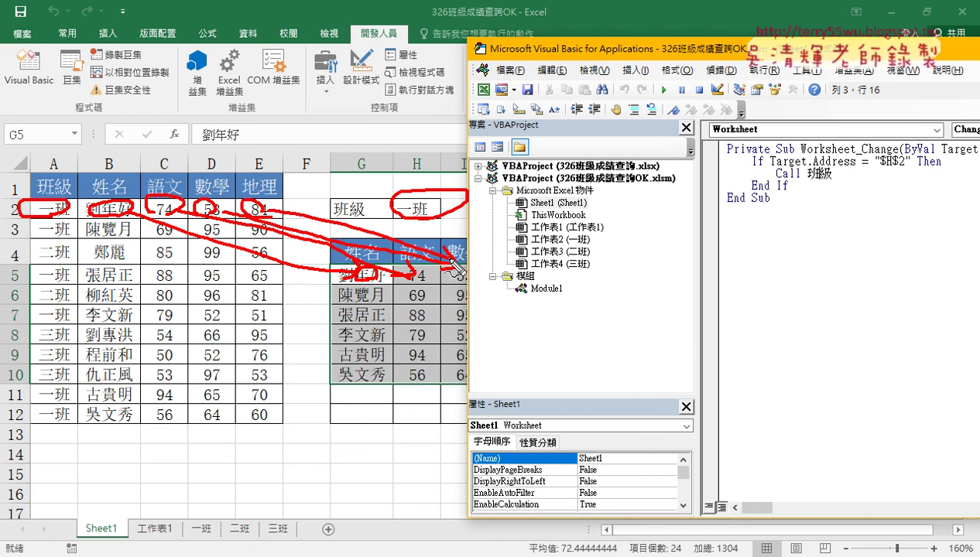
pyautogui.press('Escape')
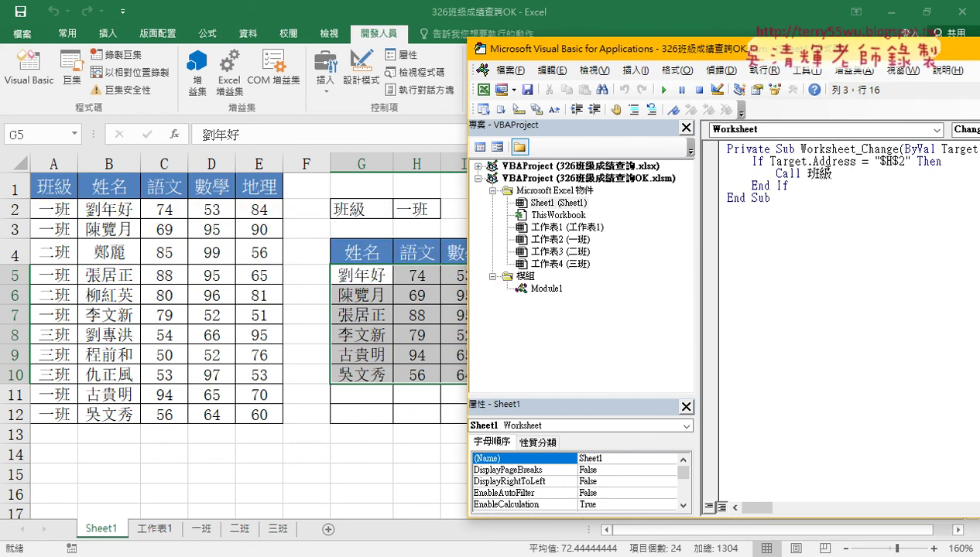
pyautogui.hotkey('shift', 'F2')
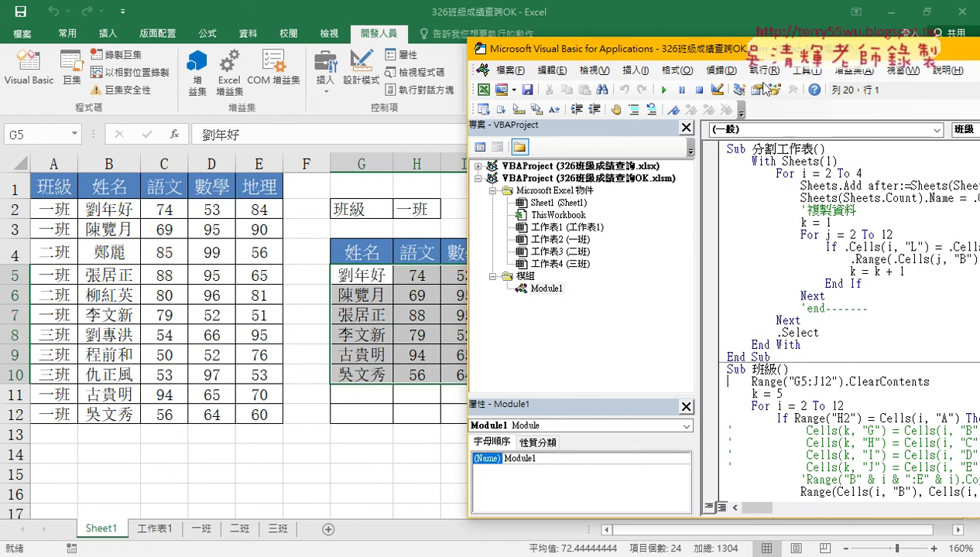
# Step: Place the editor beside the score table and highlight the Range("G5:J12").ClearContents line
pyautogui.moveTo(744, 57); pyautogui.dragTo(340, 55)
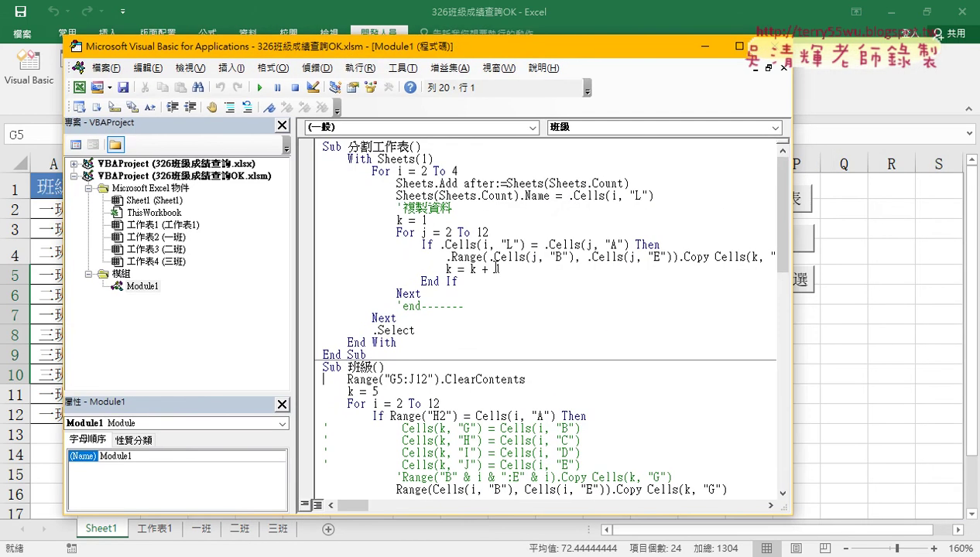
pyautogui.scroll(-3, 496, 268)
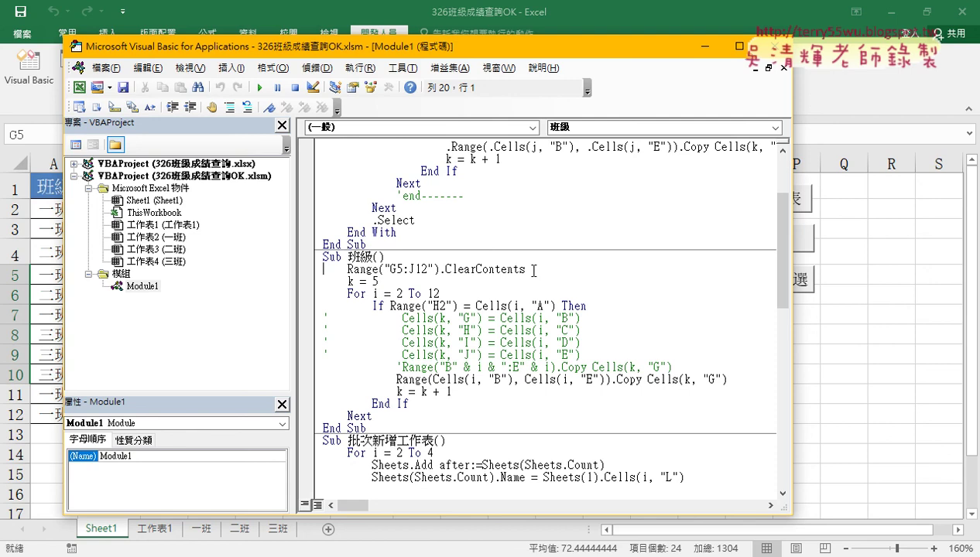
pyautogui.moveTo(532, 270); pyautogui.dragTo(315, 272)
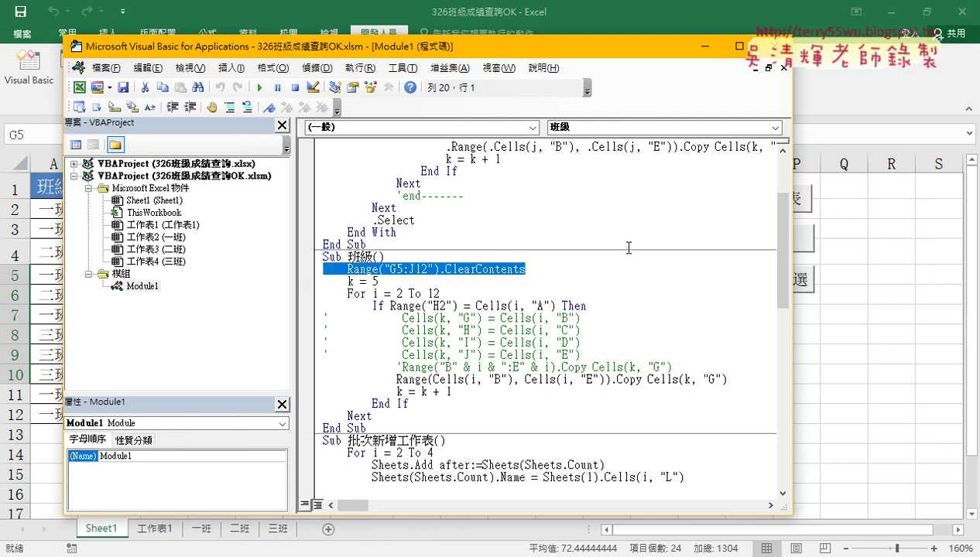
pyautogui.moveTo(791, 256); pyautogui.dragTo(650, 260)
pyautogui.moveTo(379, 48); pyautogui.dragTo(805, 51)
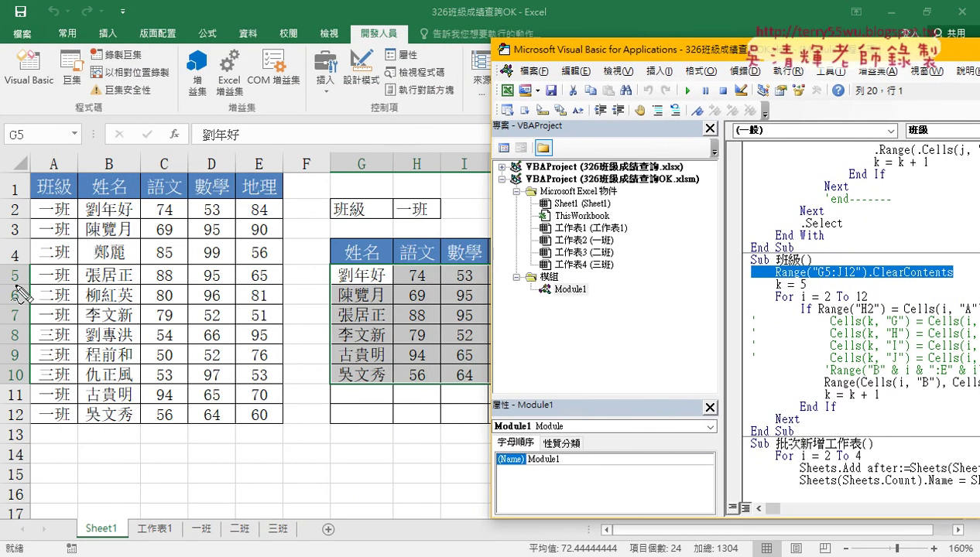
# Step: Mark rows 2, 5 and 12 and the k = 5 and 2 To 12 loop code
pyautogui.moveTo(19, 269); pyautogui.dragTo(26, 281)
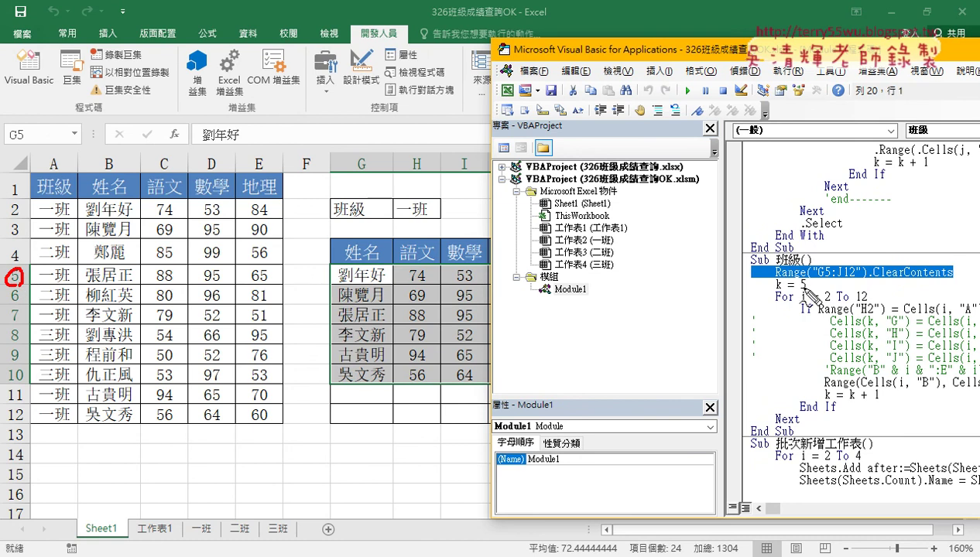
pyautogui.moveTo(805, 285); pyautogui.dragTo(768, 288)
pyautogui.moveTo(822, 308); pyautogui.dragTo(874, 307)
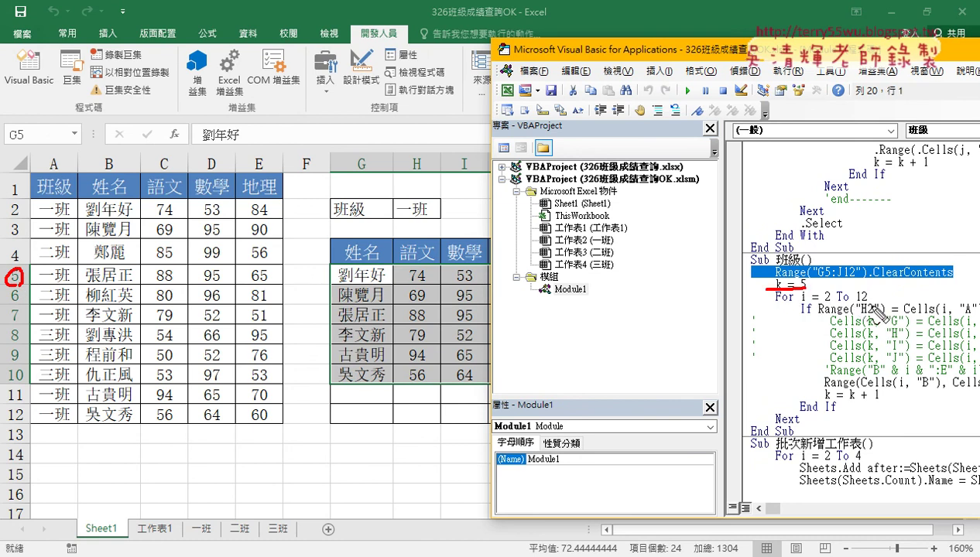
pyautogui.moveTo(21, 204); pyautogui.dragTo(18, 220)
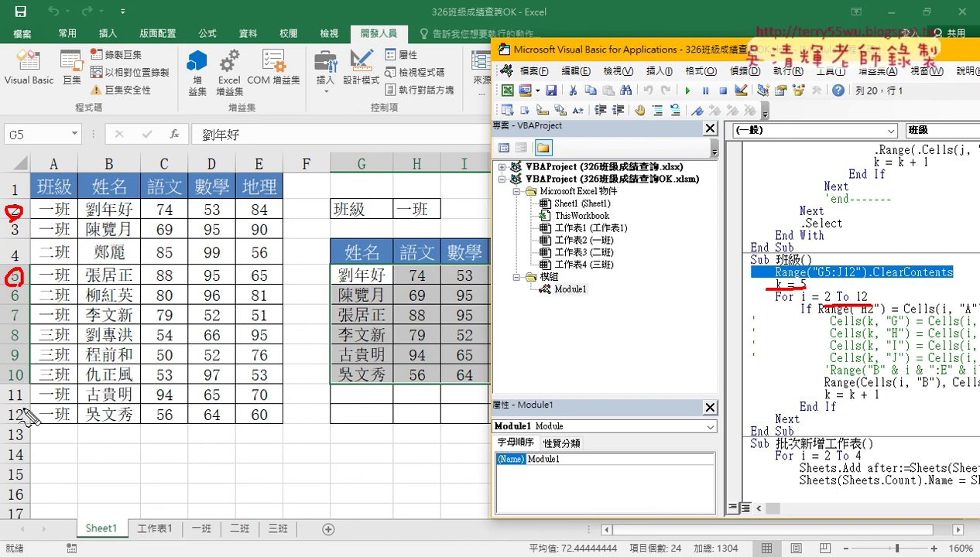
pyautogui.moveTo(25, 410); pyautogui.dragTo(29, 418)
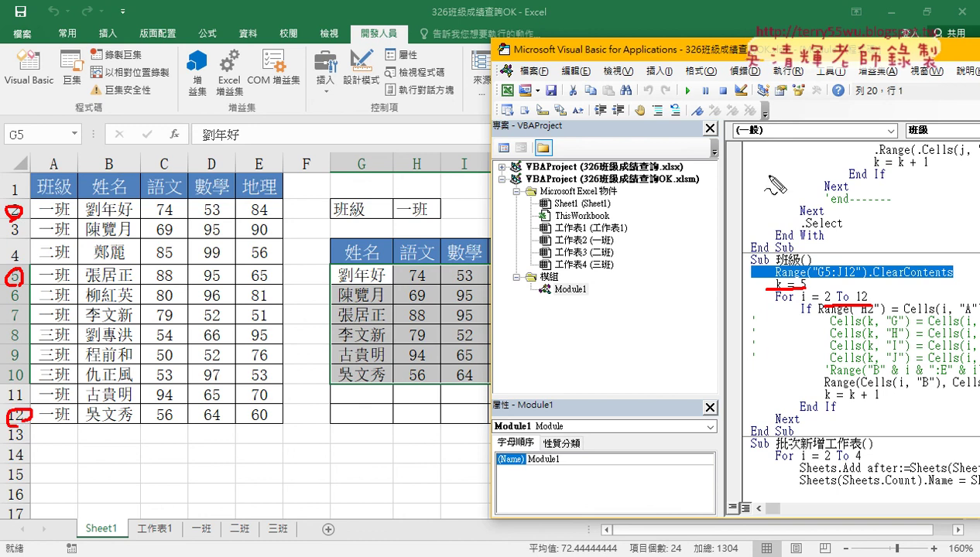
pyautogui.press('Escape')
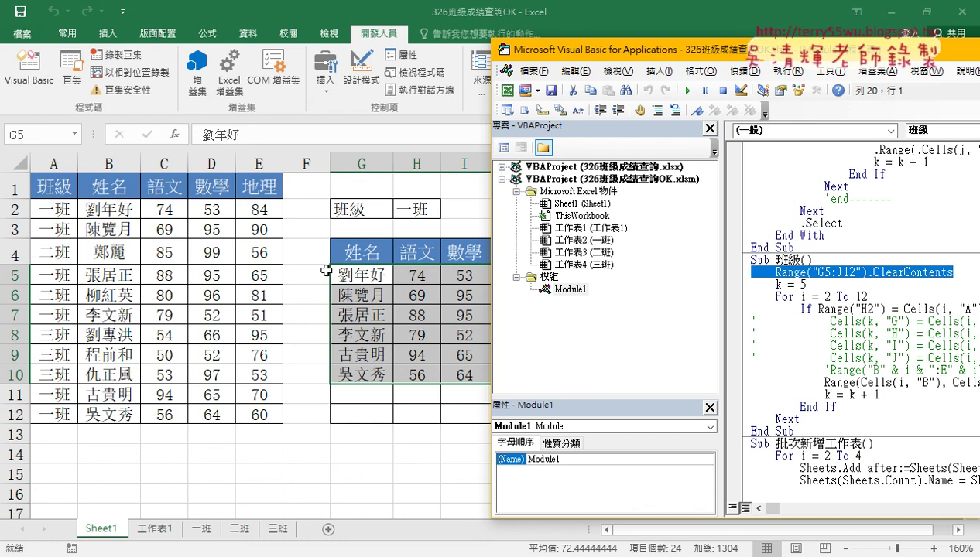
# Step: Mark up more of the 班級 code, then move the editor back to the left
pyautogui.moveTo(81, 210)
pyautogui.mouseDown()
pyautogui.moveTo(293, 272)
pyautogui.moveTo(289, 292)
pyautogui.mouseUp()
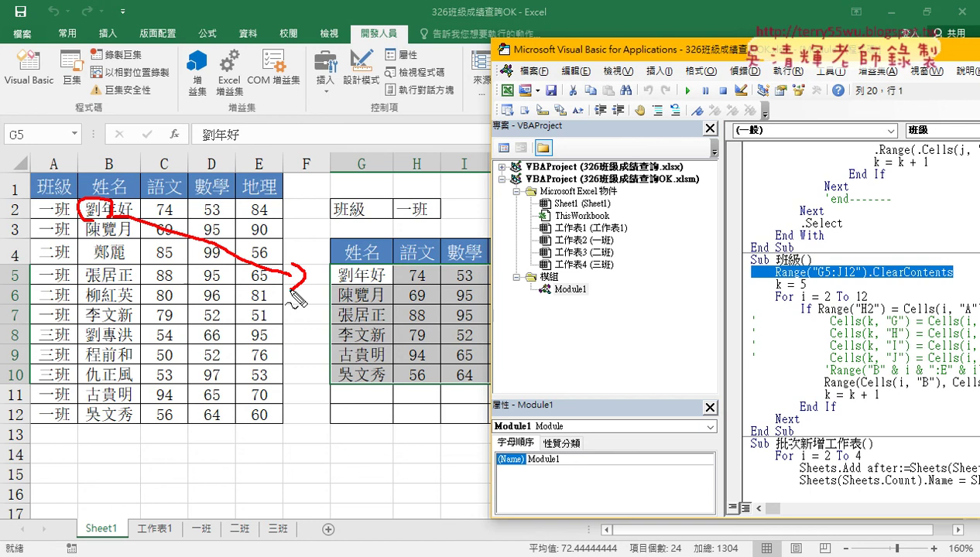
pyautogui.press('Escape')
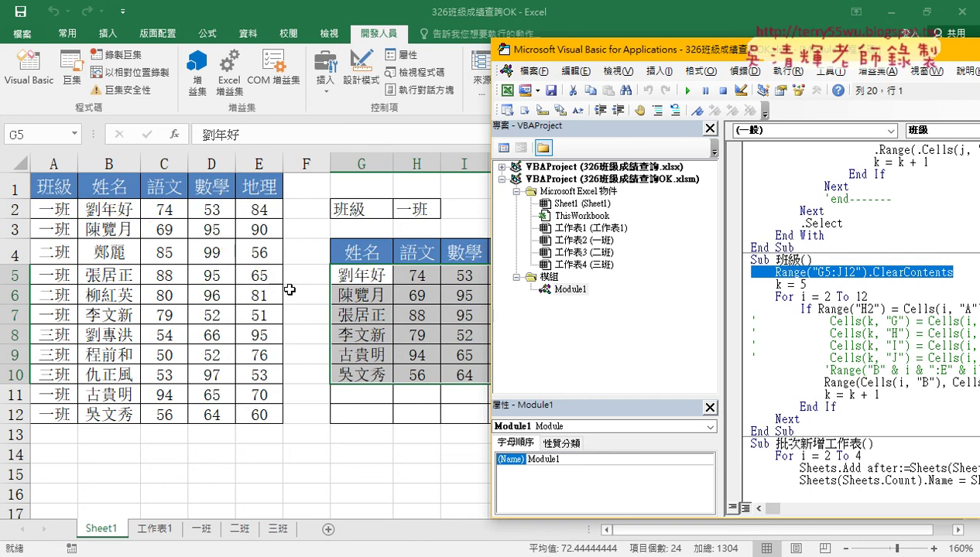
pyautogui.hotkey('ctrl', '2')
pyautogui.moveTo(70, 193)
pyautogui.mouseDown()
pyautogui.moveTo(71, 219)
pyautogui.moveTo(287, 225)
pyautogui.mouseUp()
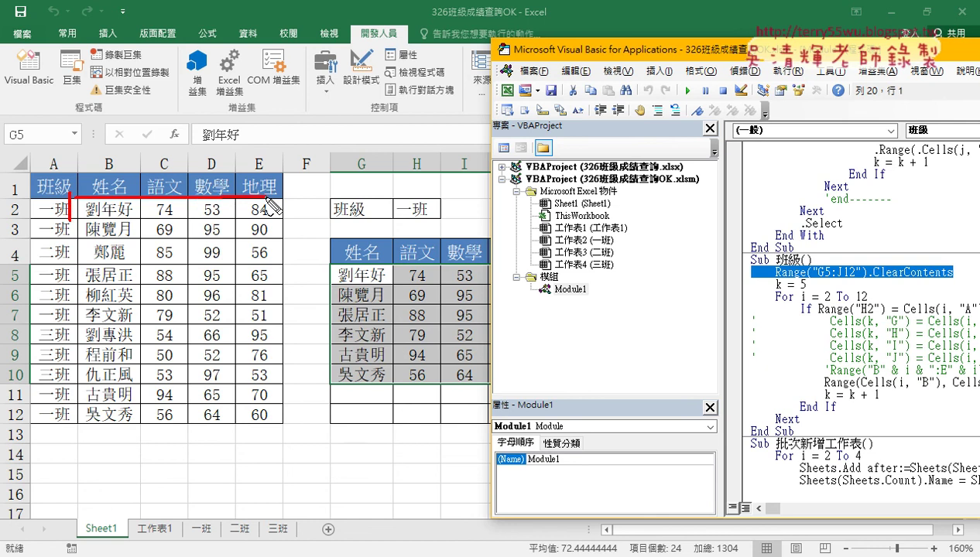
pyautogui.moveTo(78, 222); pyautogui.dragTo(288, 220)
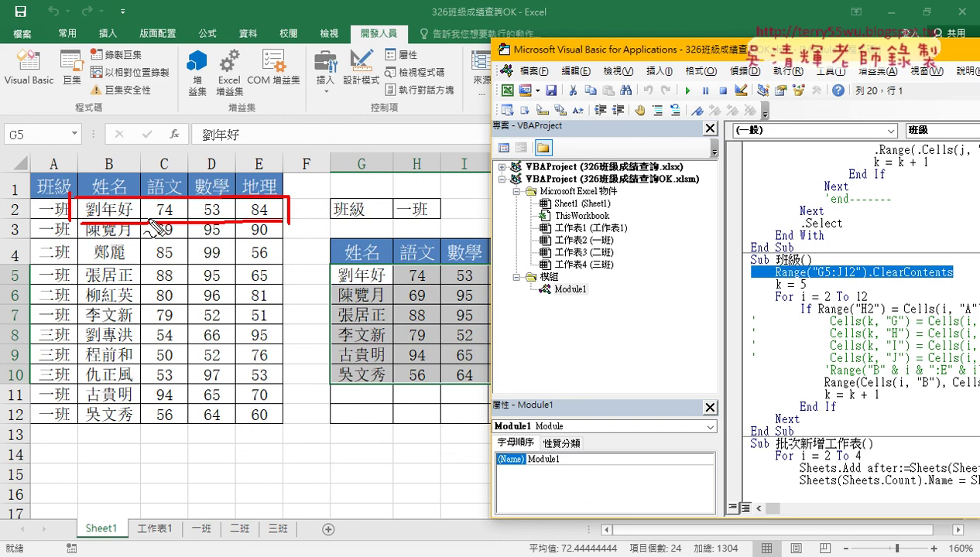
pyautogui.moveTo(288, 224)
pyautogui.mouseDown()
pyautogui.moveTo(329, 266)
pyautogui.moveTo(387, 285)
pyautogui.mouseUp()
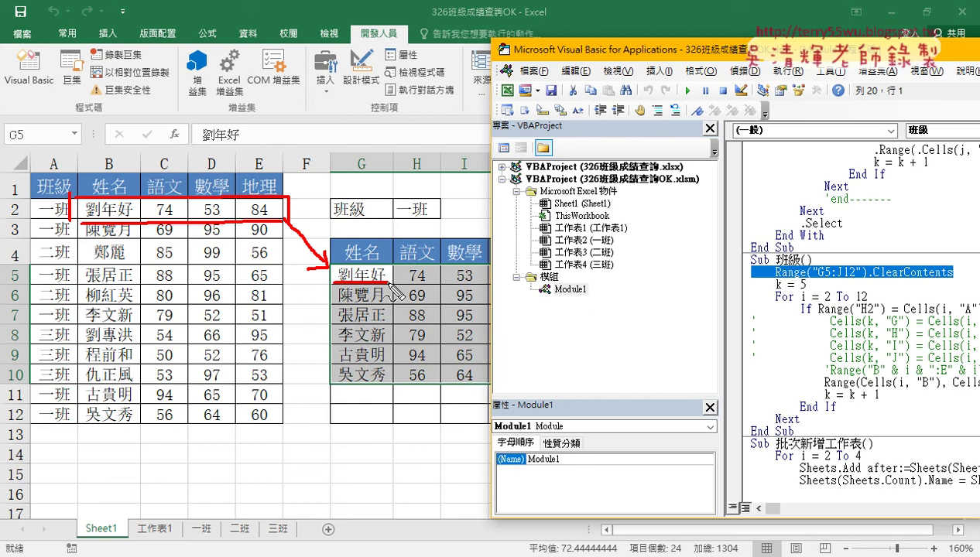
pyautogui.press('Escape')
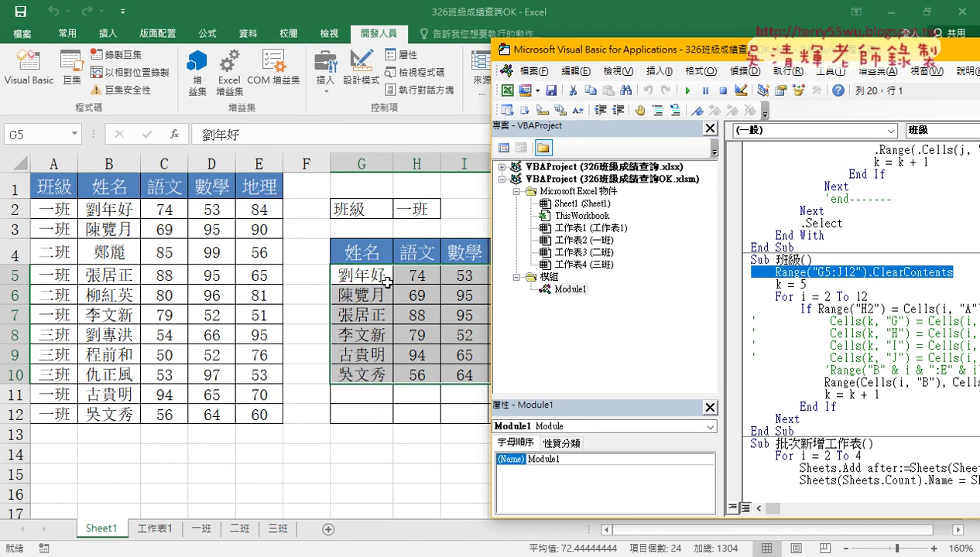
pyautogui.moveTo(630, 53); pyautogui.dragTo(258, 54)
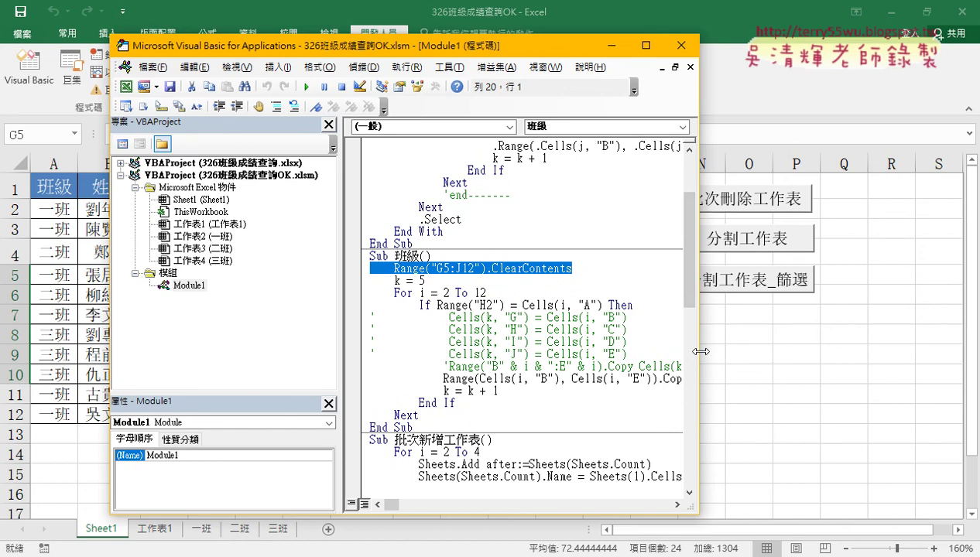
pyautogui.moveTo(700, 351); pyautogui.dragTo(869, 352)
pyautogui.moveTo(443, 378); pyautogui.dragTo(475, 378)
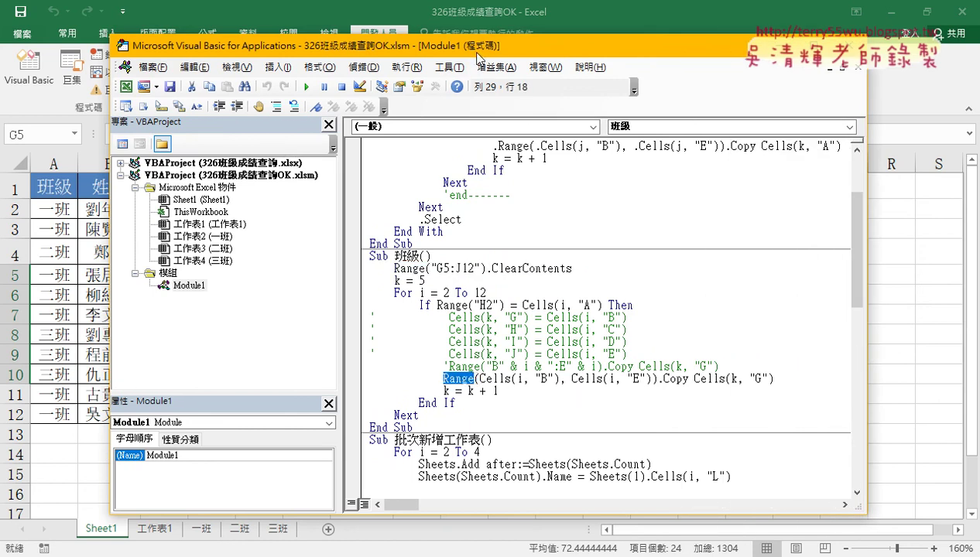
pyautogui.moveTo(477, 54); pyautogui.dragTo(555, 48)
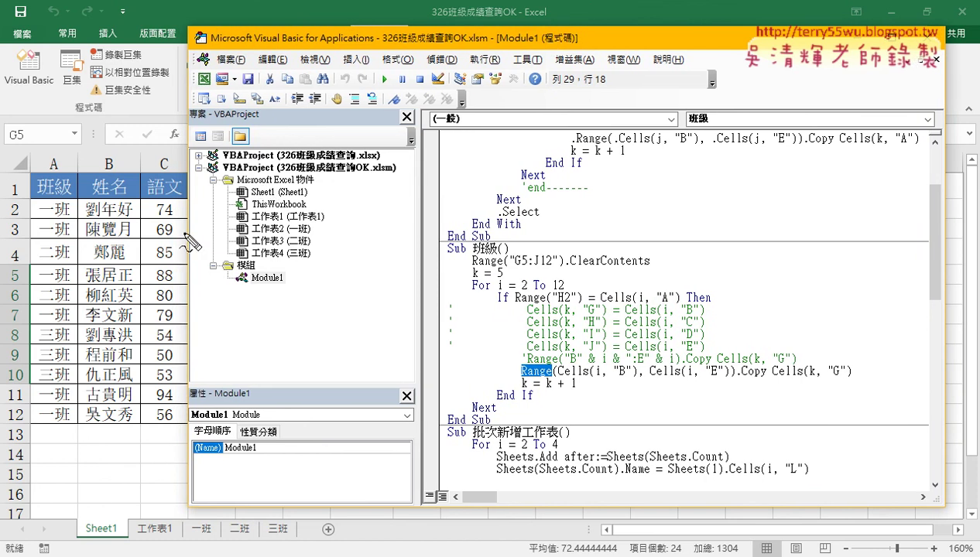
pyautogui.moveTo(140, 222); pyautogui.dragTo(140, 222)
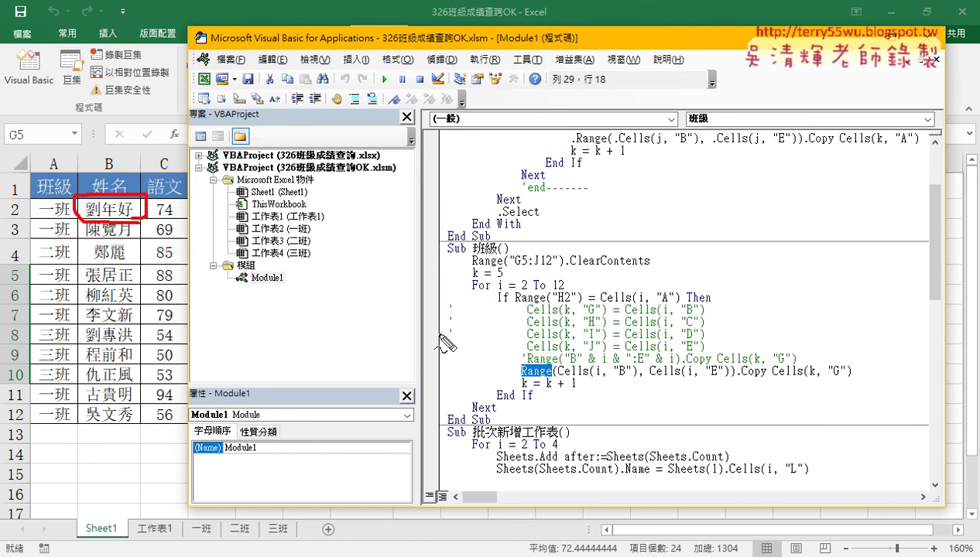
pyautogui.moveTo(564, 378); pyautogui.dragTo(635, 378)
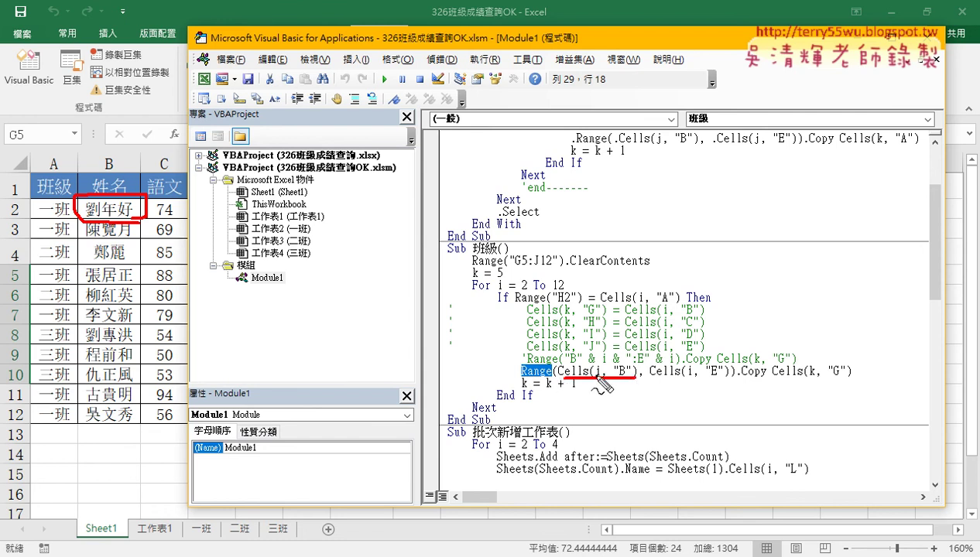
pyautogui.moveTo(116, 148); pyautogui.dragTo(110, 174)
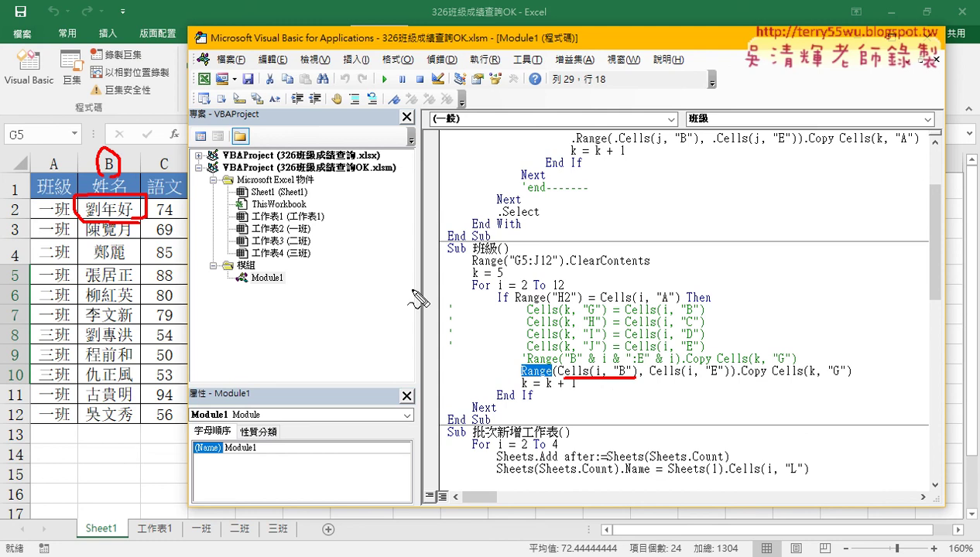
pyautogui.moveTo(639, 375); pyautogui.dragTo(634, 383)
pyautogui.moveTo(707, 379); pyautogui.dragTo(725, 378)
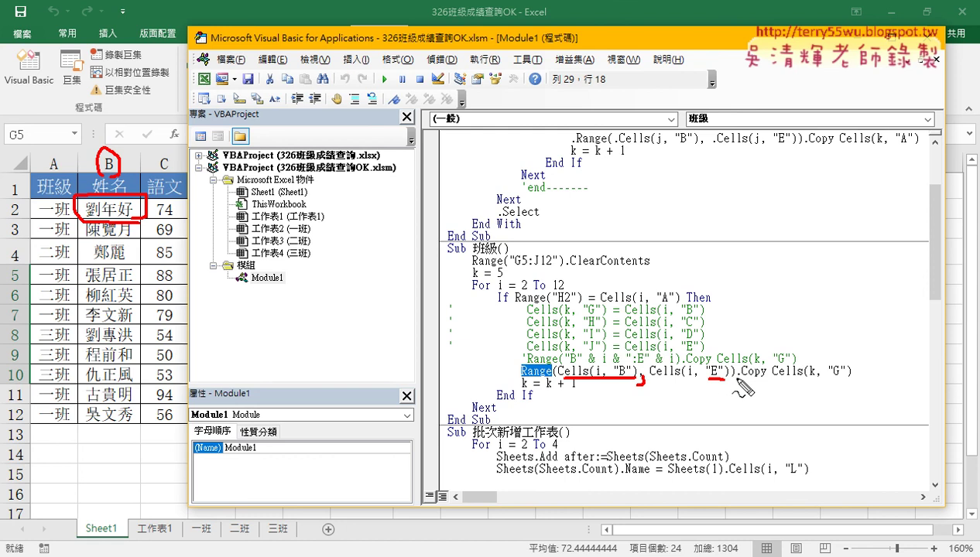
pyautogui.moveTo(735, 379); pyautogui.dragTo(765, 378)
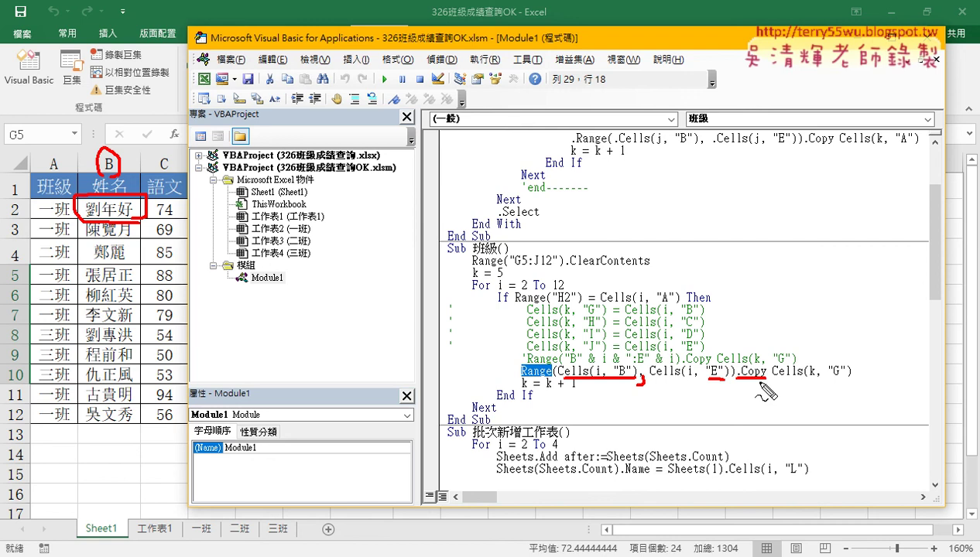
pyautogui.press('Escape')
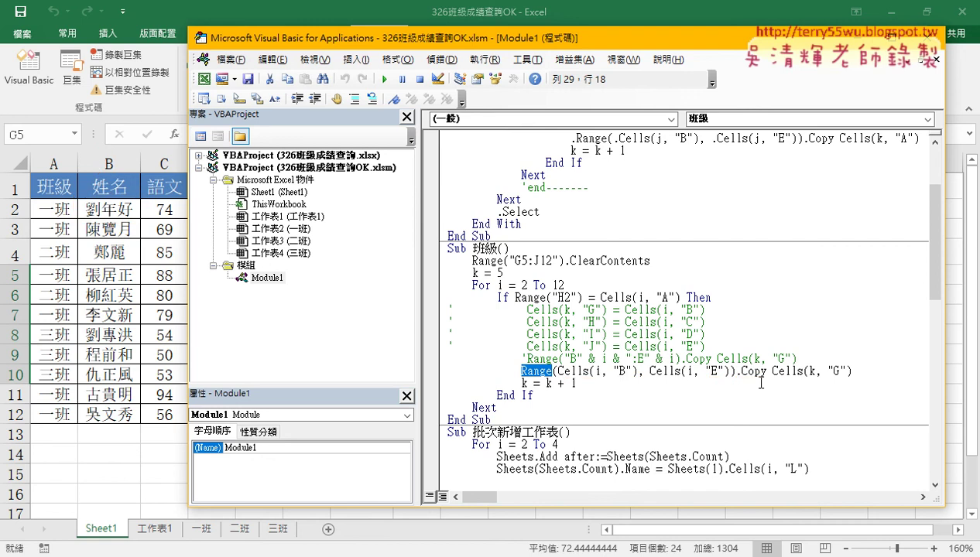
pyautogui.moveTo(468, 50); pyautogui.dragTo(356, 331)
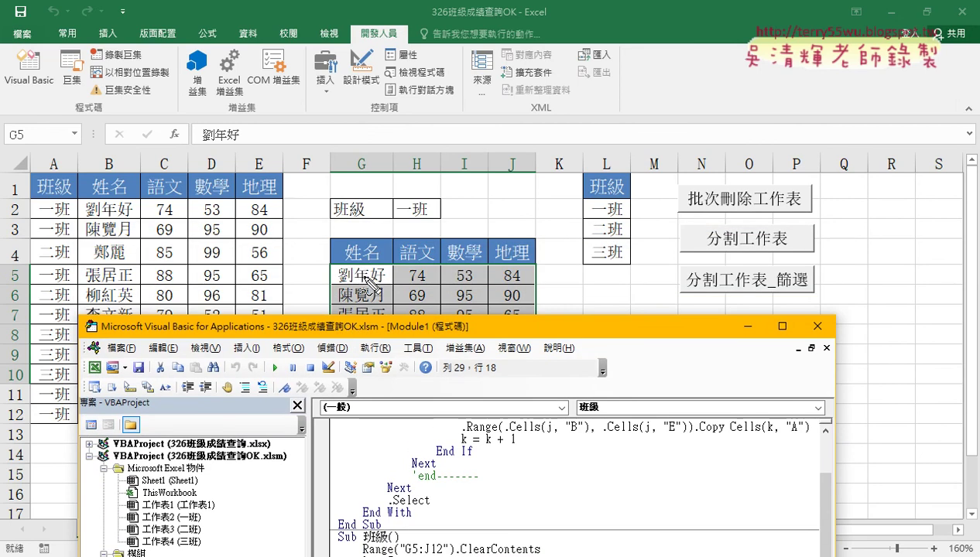
pyautogui.moveTo(81, 218)
pyautogui.mouseDown()
pyautogui.moveTo(269, 207)
pyautogui.moveTo(87, 221)
pyautogui.mouseUp()
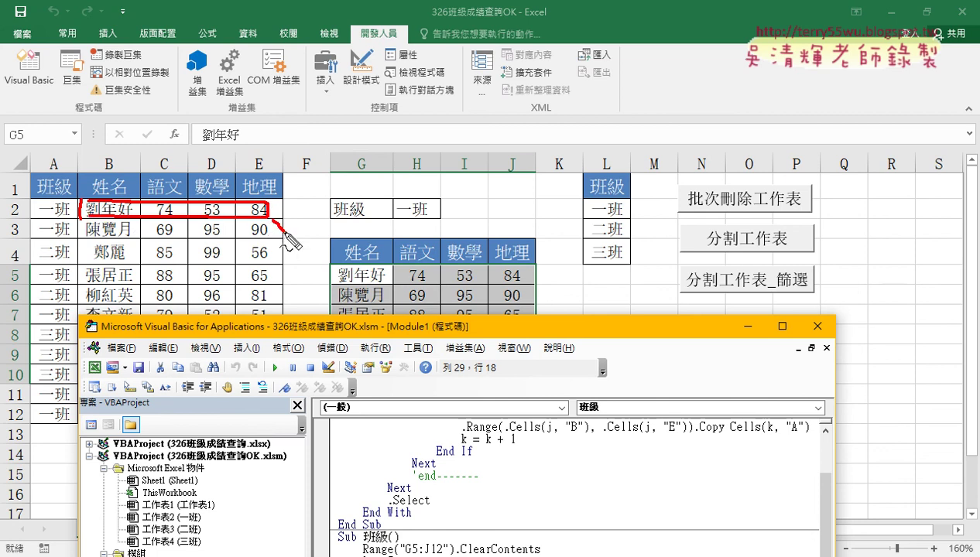
pyautogui.moveTo(271, 220)
pyautogui.mouseDown()
pyautogui.moveTo(325, 271)
pyautogui.moveTo(387, 268)
pyautogui.moveTo(334, 287)
pyautogui.mouseUp()
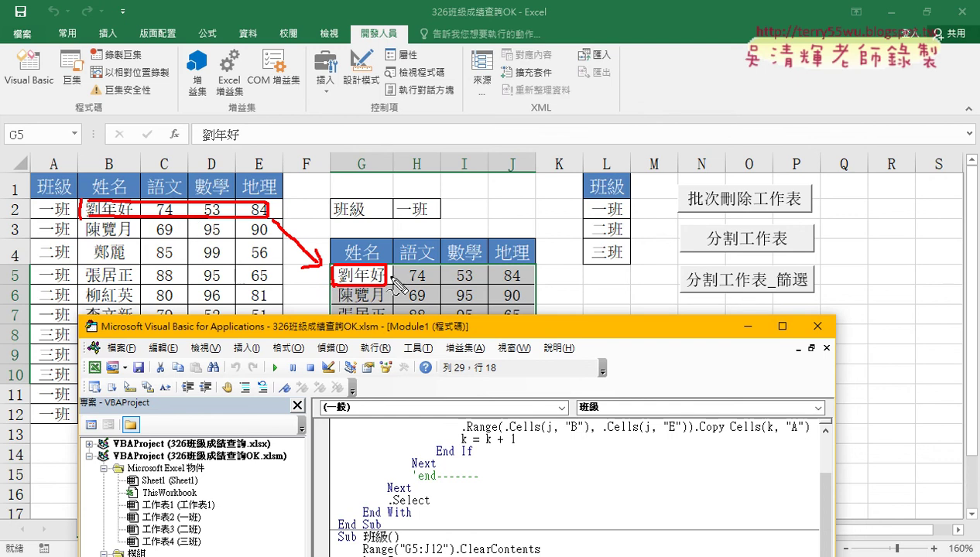
pyautogui.moveTo(389, 276); pyautogui.dragTo(465, 284)
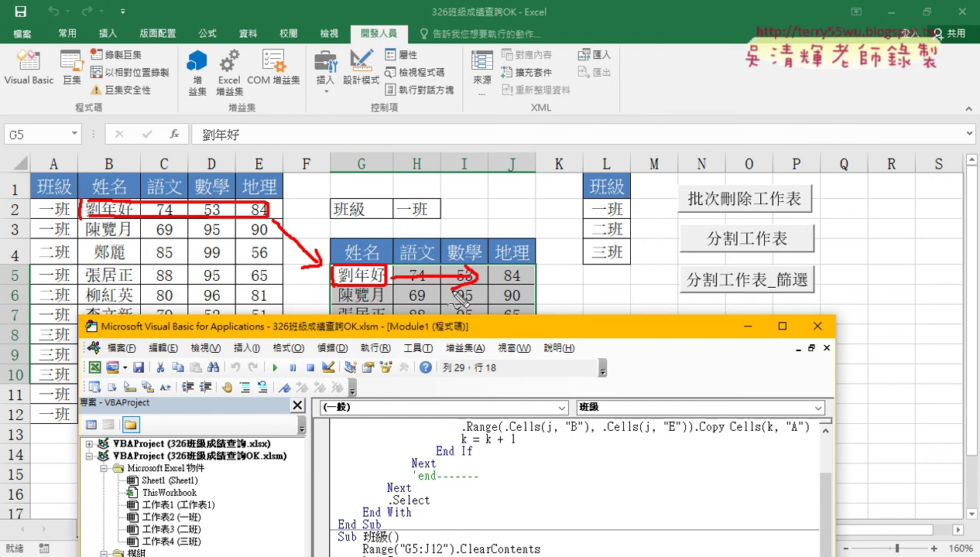
pyautogui.press('Escape')
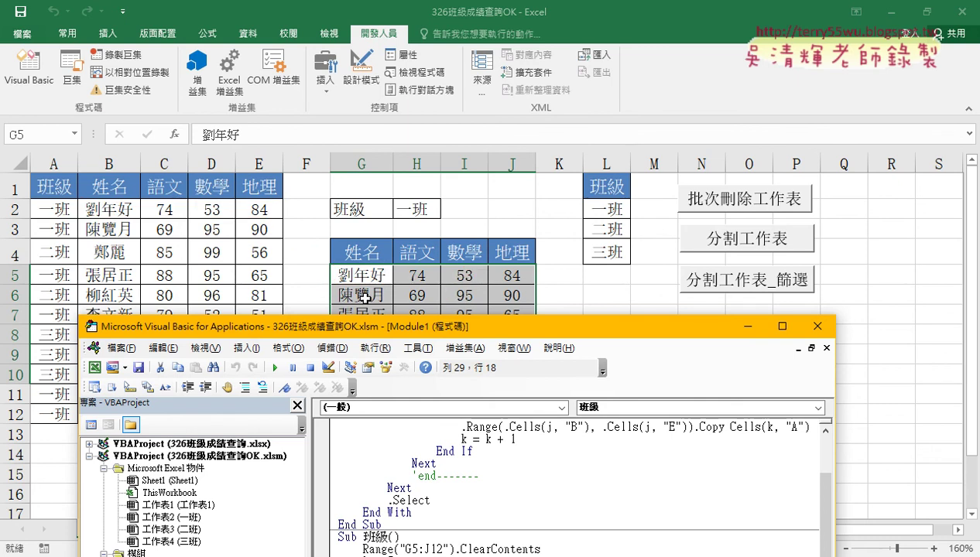
pyautogui.moveTo(425, 324); pyautogui.dragTo(419, 79)
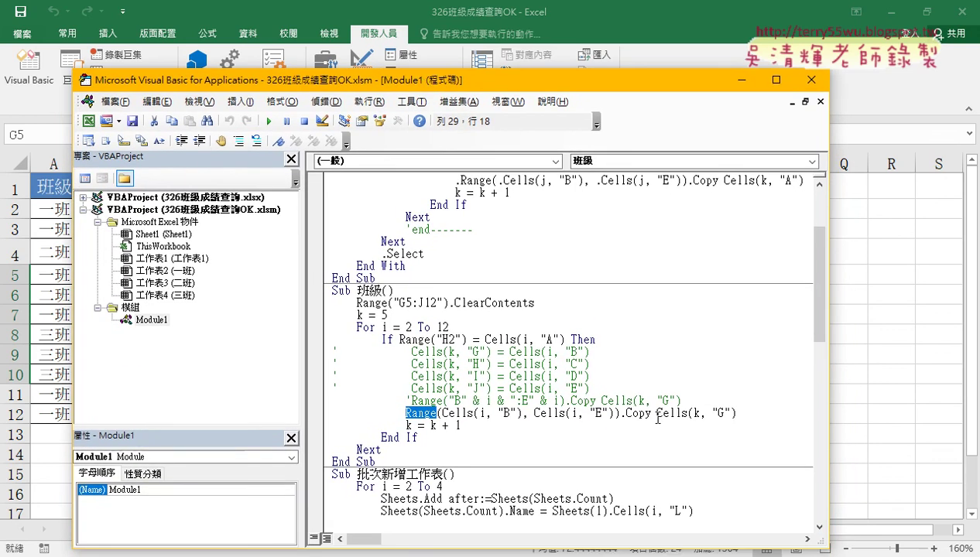
pyautogui.moveTo(657, 414); pyautogui.dragTo(722, 415)
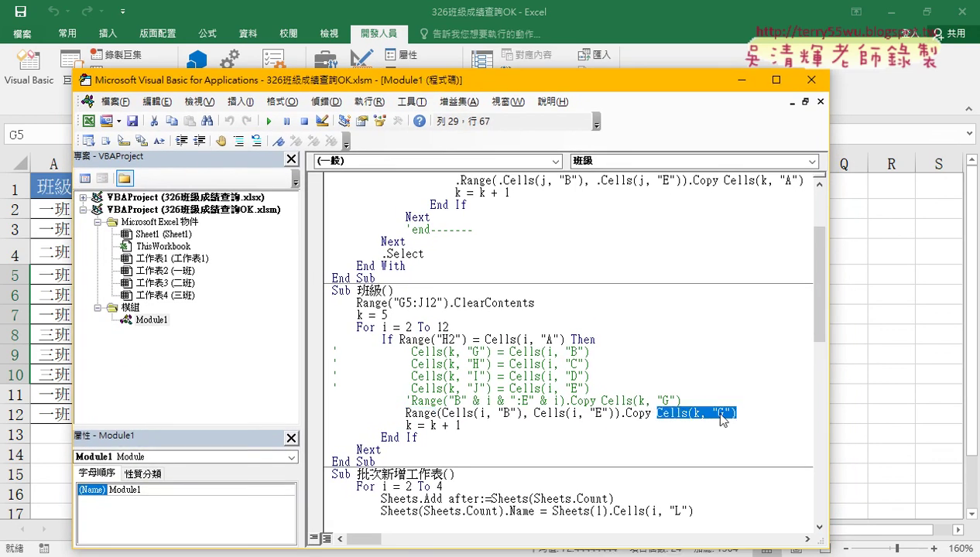
pyautogui.click(720, 414)
pyautogui.doubleClick(695, 413)
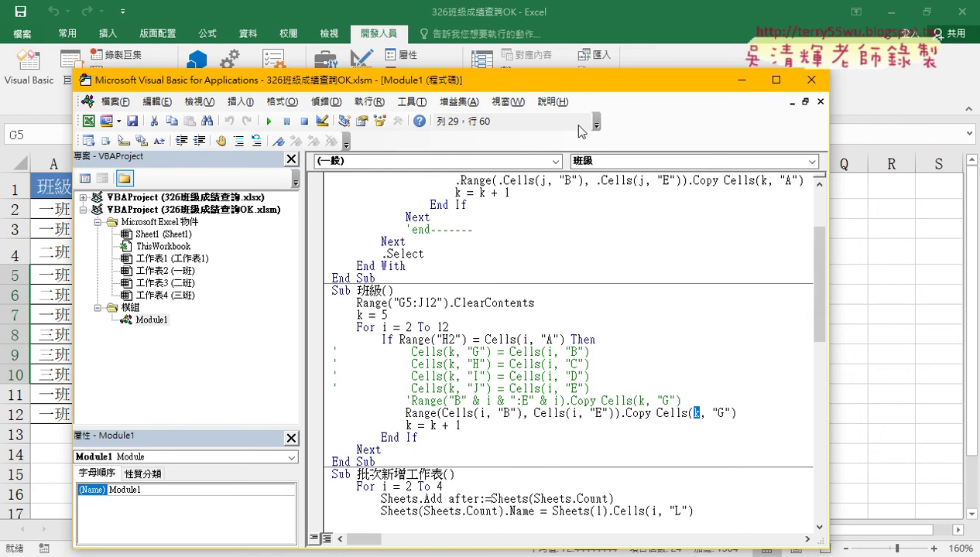
pyautogui.moveTo(491, 82); pyautogui.dragTo(533, 82)
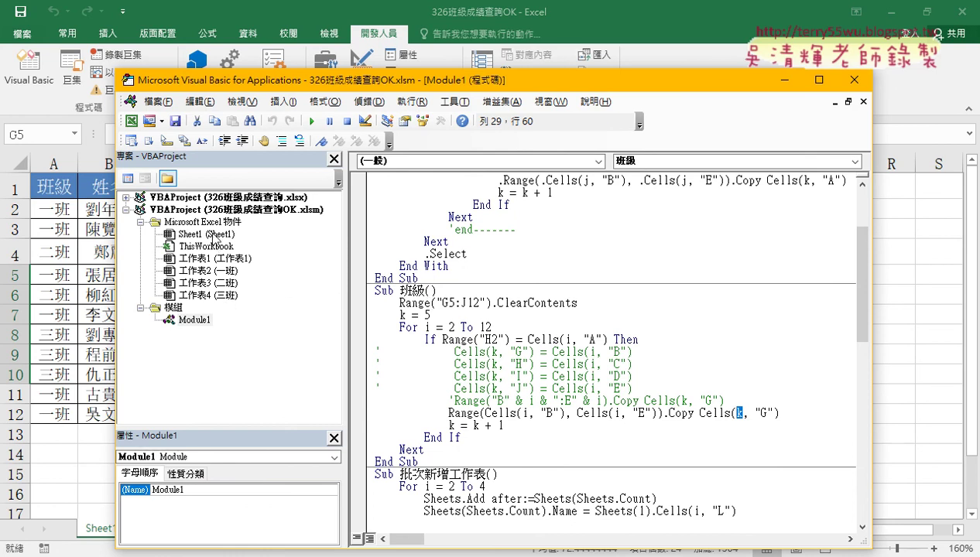
# Step: Open Sheet1's Worksheet_Change code and set a breakpoint on the Call 班級 line
pyautogui.doubleClick(212, 234)
pyautogui.click(454, 205)
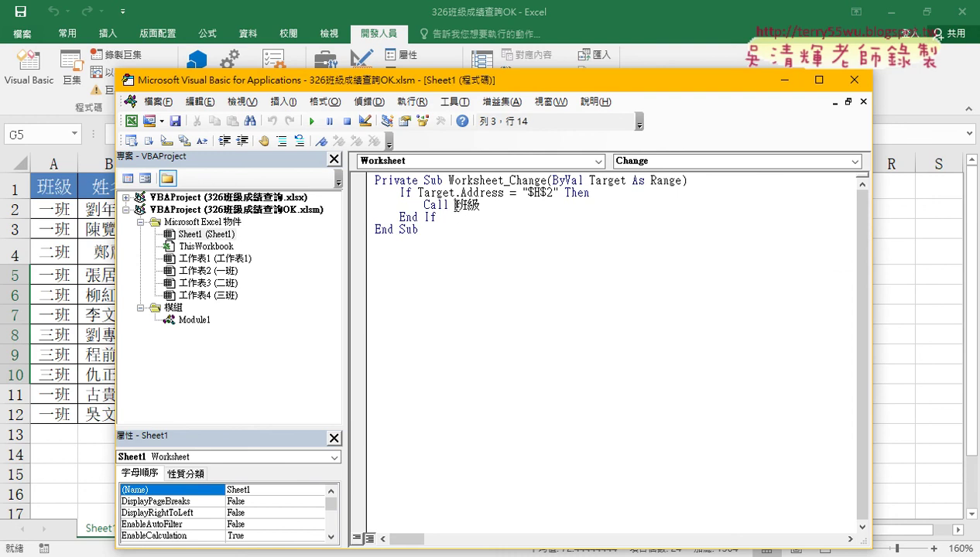
pyautogui.click(358, 205)
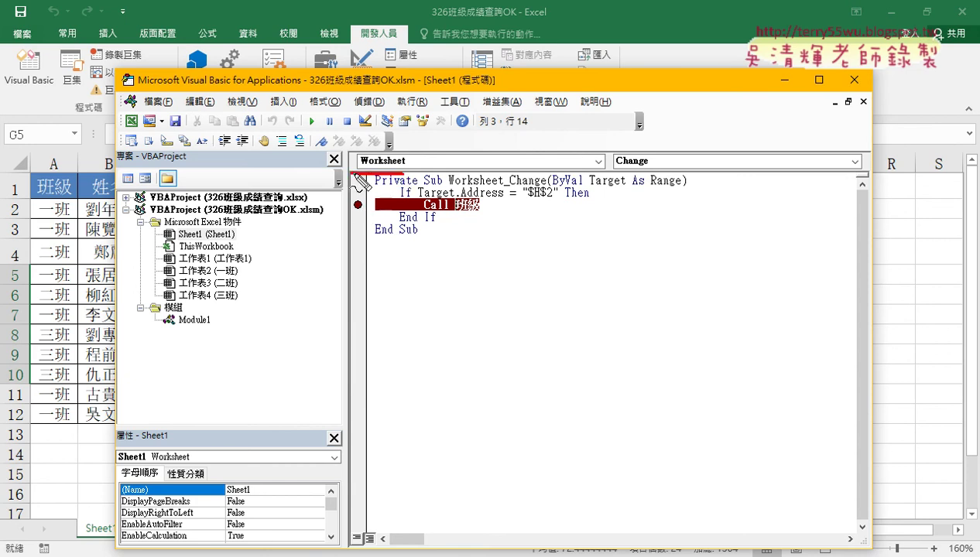
# Step: Annotate parts of the Worksheet_Change handler, then clear the marks
pyautogui.moveTo(335, 164); pyautogui.dragTo(421, 169)
pyautogui.moveTo(235, 241)
pyautogui.mouseDown()
pyautogui.moveTo(163, 247)
pyautogui.moveTo(248, 236)
pyautogui.mouseUp()
pyautogui.moveTo(646, 168)
pyautogui.mouseDown()
pyautogui.moveTo(625, 146)
pyautogui.moveTo(660, 159)
pyautogui.mouseUp()
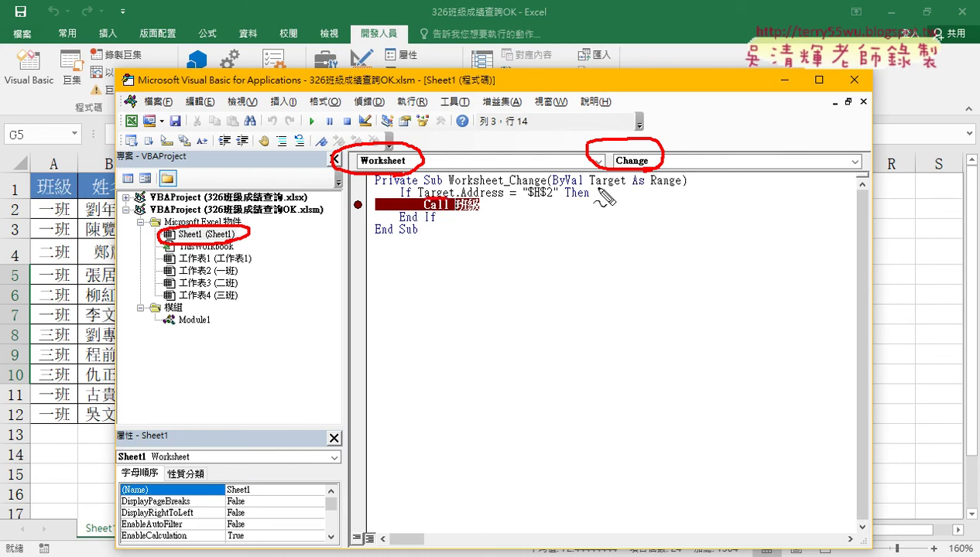
pyautogui.moveTo(595, 187); pyautogui.dragTo(619, 188)
pyautogui.moveTo(419, 200); pyautogui.dragTo(548, 200)
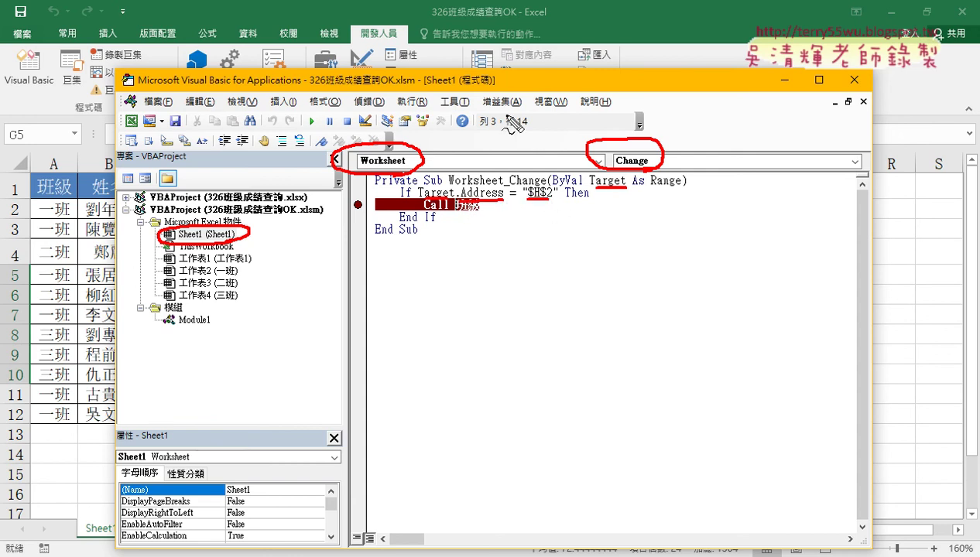
pyautogui.press('Escape')
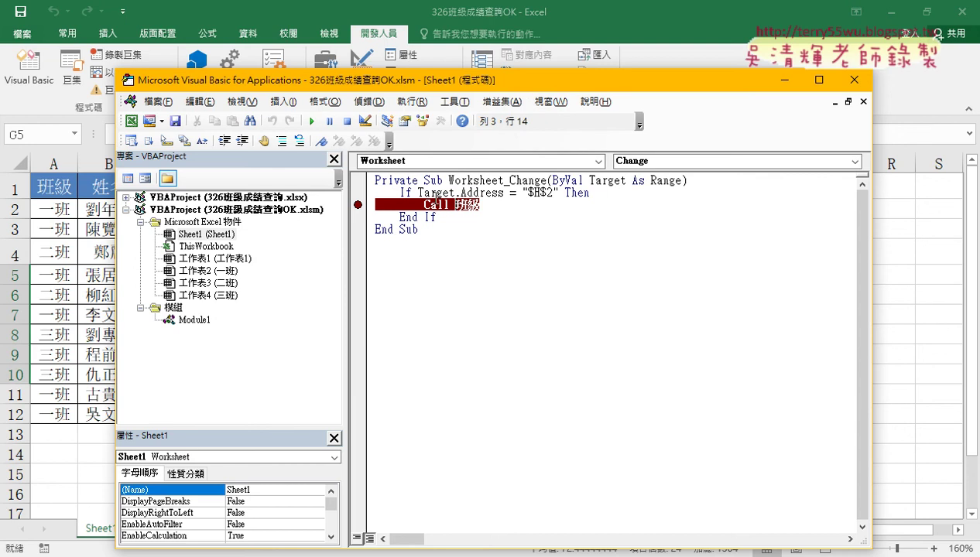
# Step: Choose 二班 from cell H2's class dropdown
pyautogui.click(918, 281)
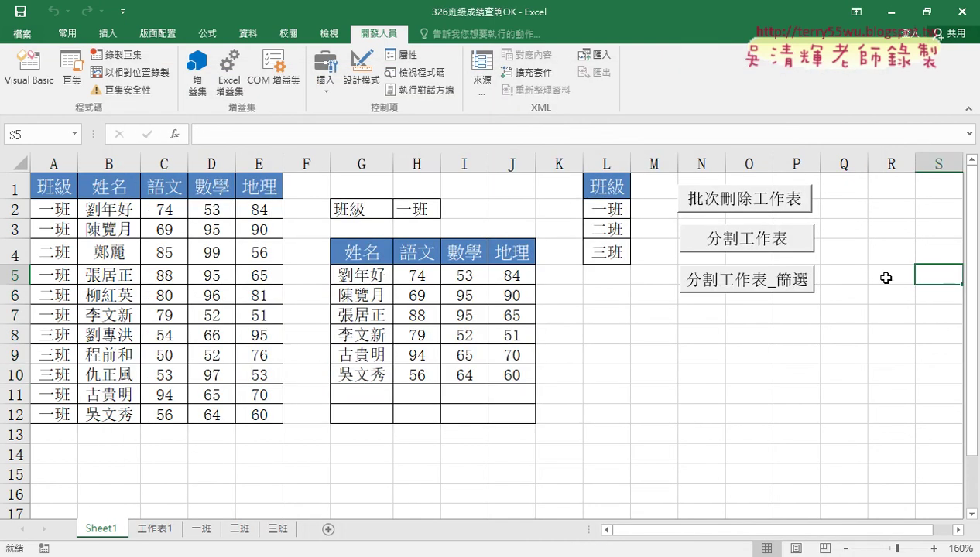
pyautogui.click(418, 207)
pyautogui.click(447, 211)
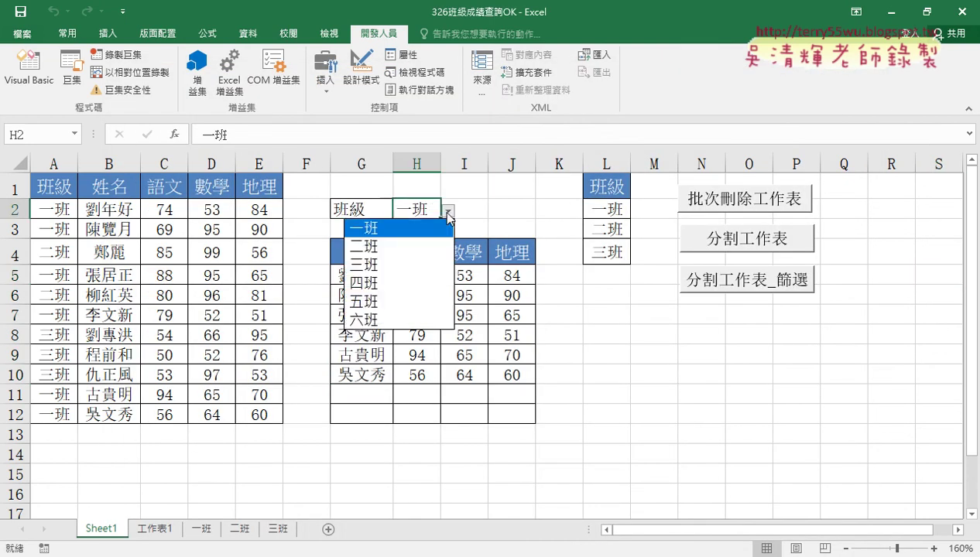
pyautogui.click(403, 229)
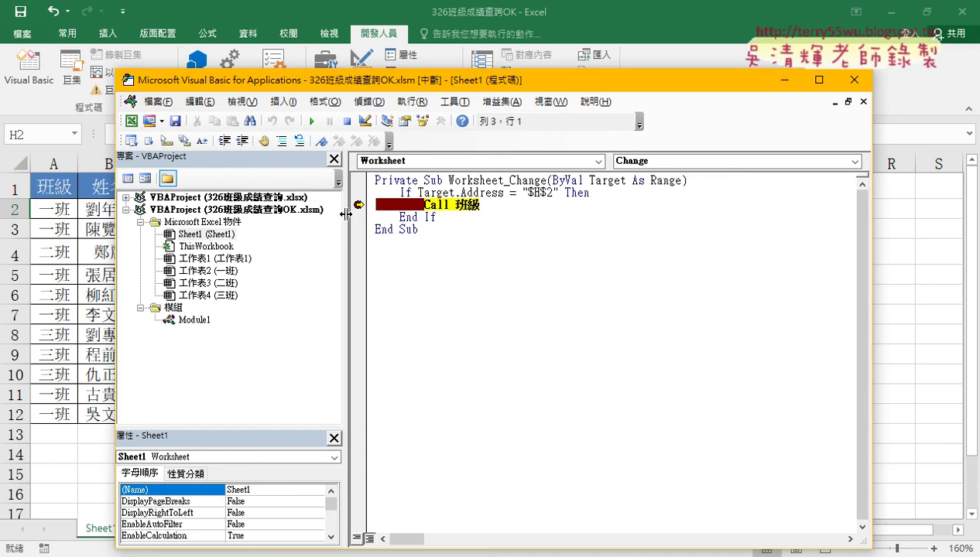
# Step: Move the editor beside the table and link the Target.Address = $H$2 check to cell H2
pyautogui.moveTo(342, 213); pyautogui.dragTo(255, 213)
pyautogui.moveTo(302, 87); pyautogui.dragTo(650, 72)
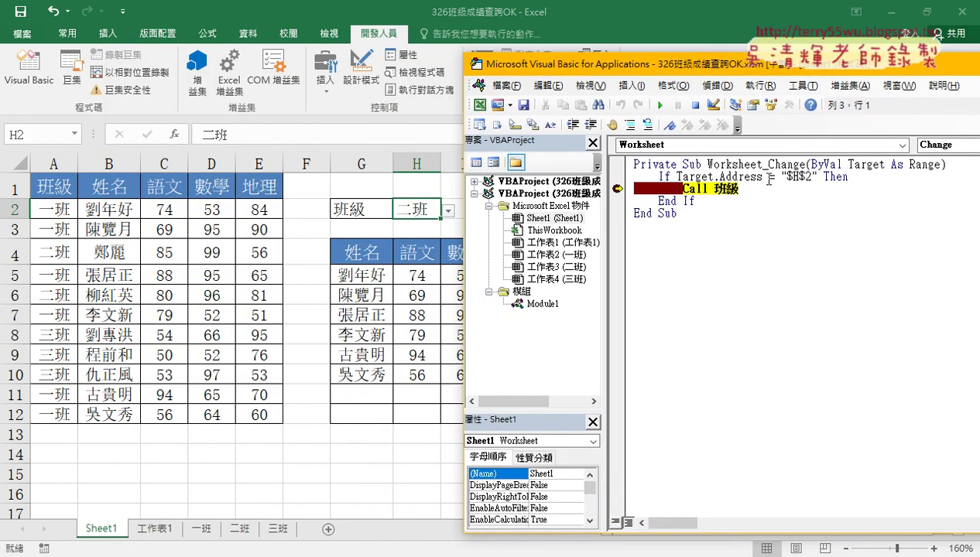
pyautogui.moveTo(741, 180)
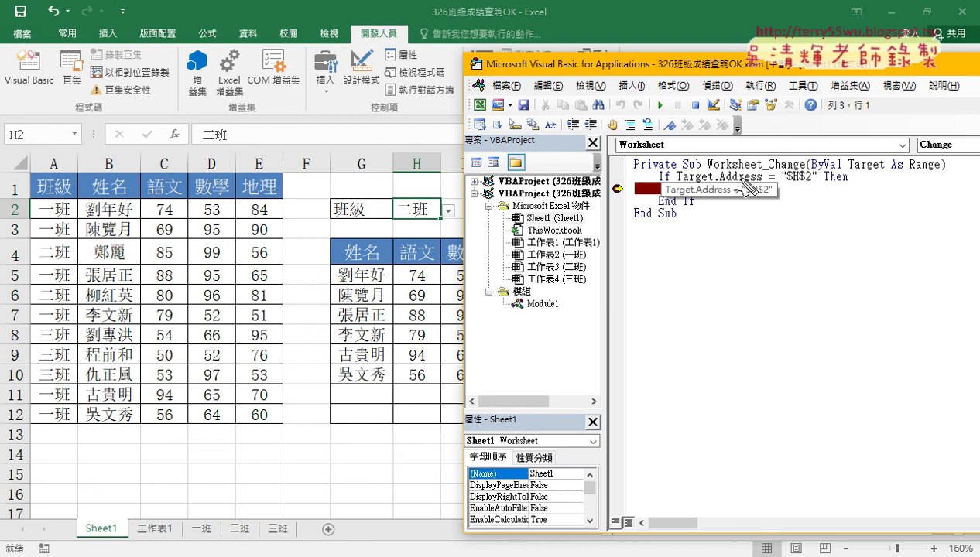
pyautogui.moveTo(686, 184); pyautogui.dragTo(760, 180)
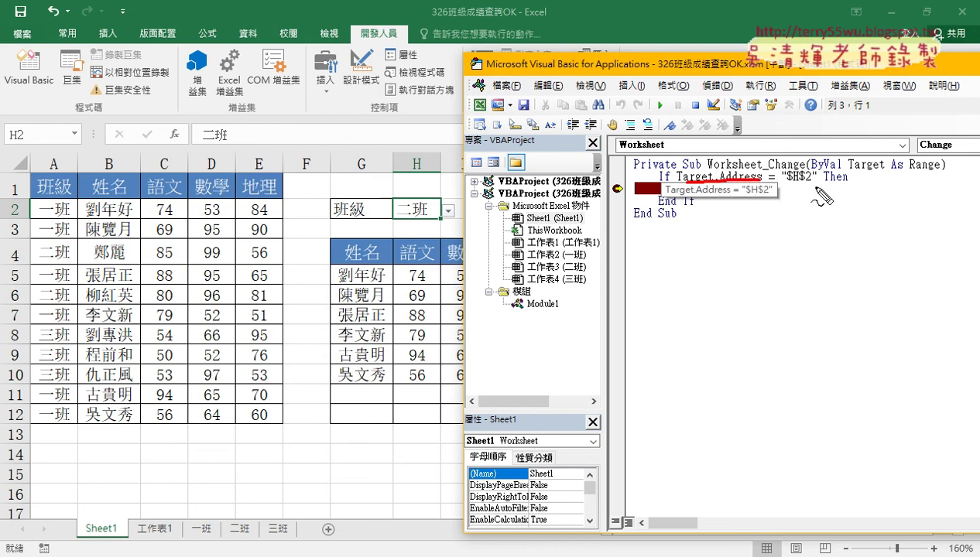
pyautogui.moveTo(815, 184); pyautogui.dragTo(762, 184)
pyautogui.moveTo(433, 224); pyautogui.dragTo(453, 203)
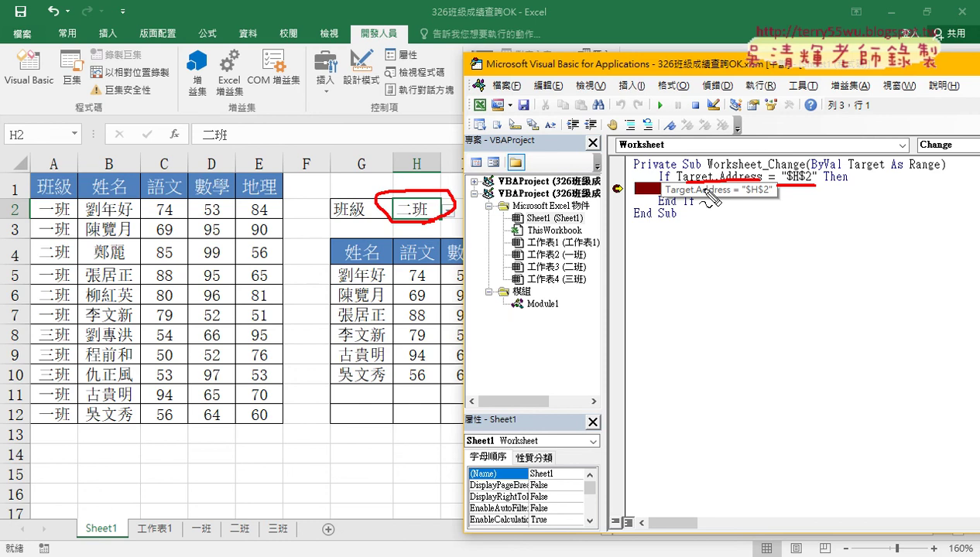
pyautogui.press('Escape')
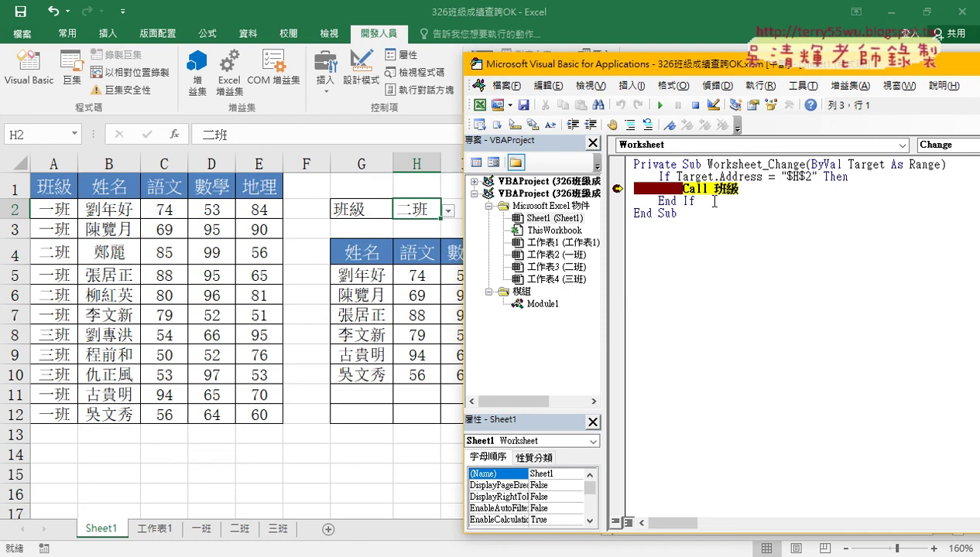
# Step: Step with F8 into 班級 and run the line that empties G5:J12
pyautogui.press('F8')
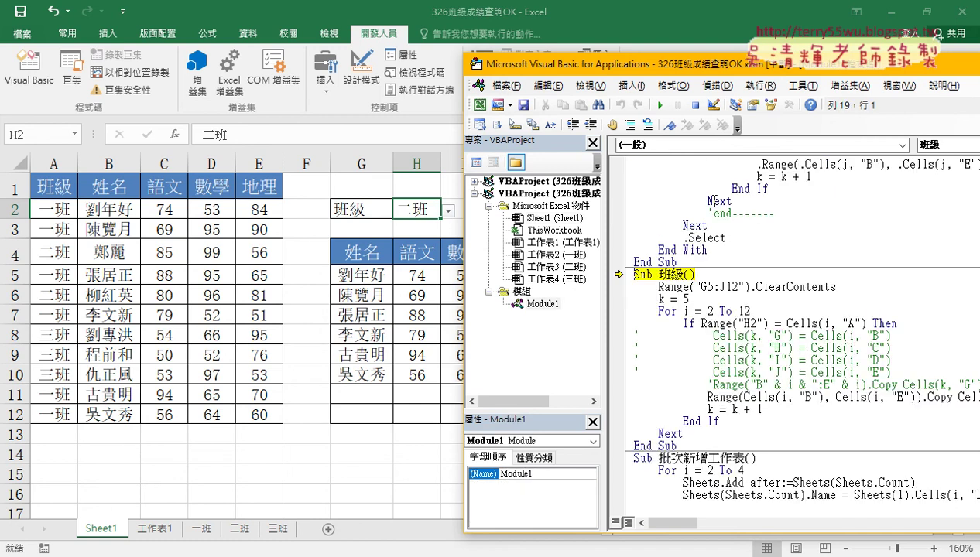
pyautogui.press('F8')
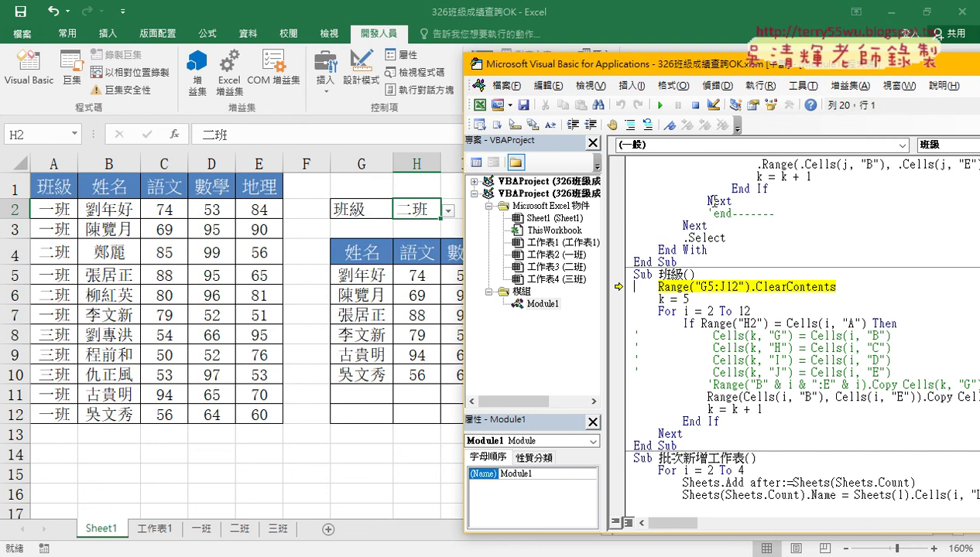
pyautogui.press('F8')
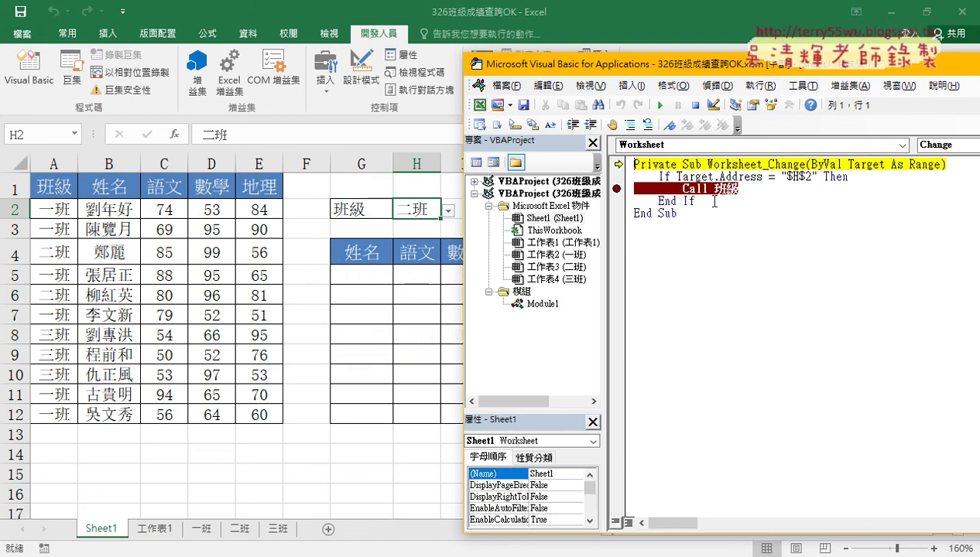
pyautogui.press('F5')
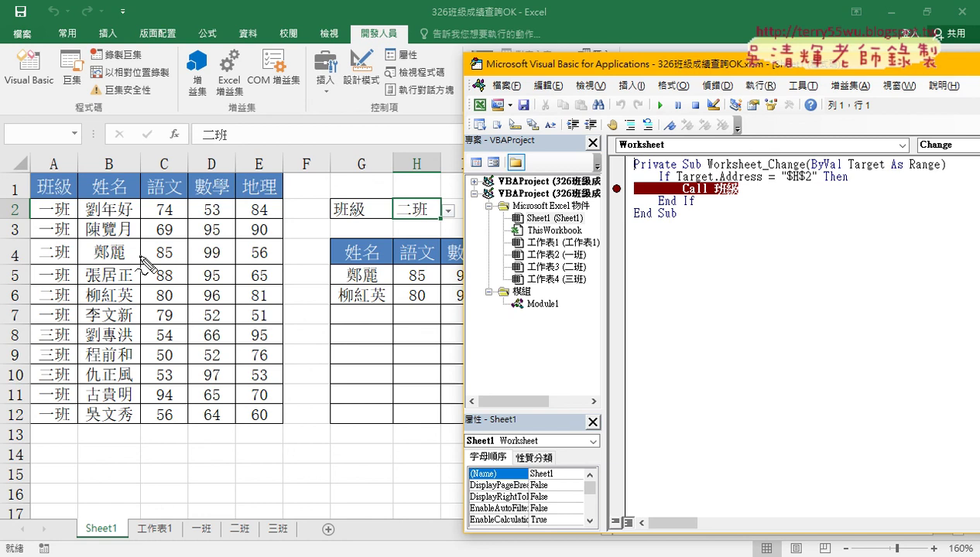
pyautogui.moveTo(79, 268)
pyautogui.mouseDown()
pyautogui.moveTo(277, 270)
pyautogui.moveTo(81, 264)
pyautogui.mouseUp()
pyautogui.moveTo(277, 268); pyautogui.dragTo(331, 275)
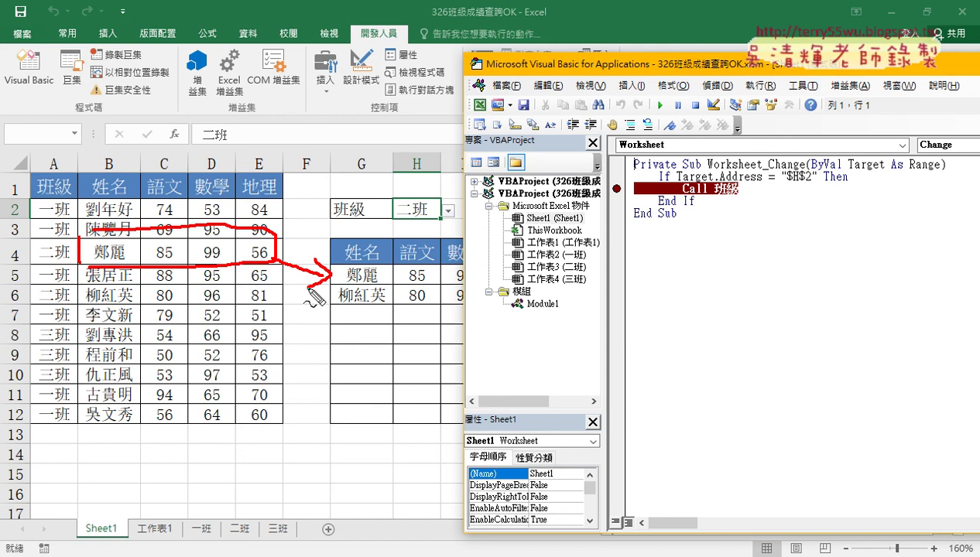
pyautogui.moveTo(321, 199)
pyautogui.mouseDown()
pyautogui.moveTo(302, 219)
pyautogui.moveTo(364, 215)
pyautogui.mouseUp()
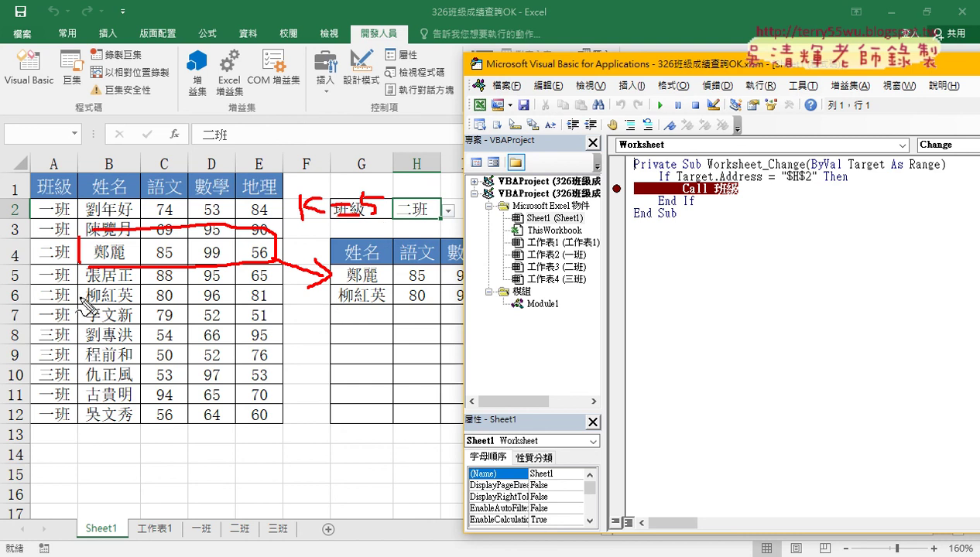
pyautogui.moveTo(81, 287); pyautogui.dragTo(107, 302)
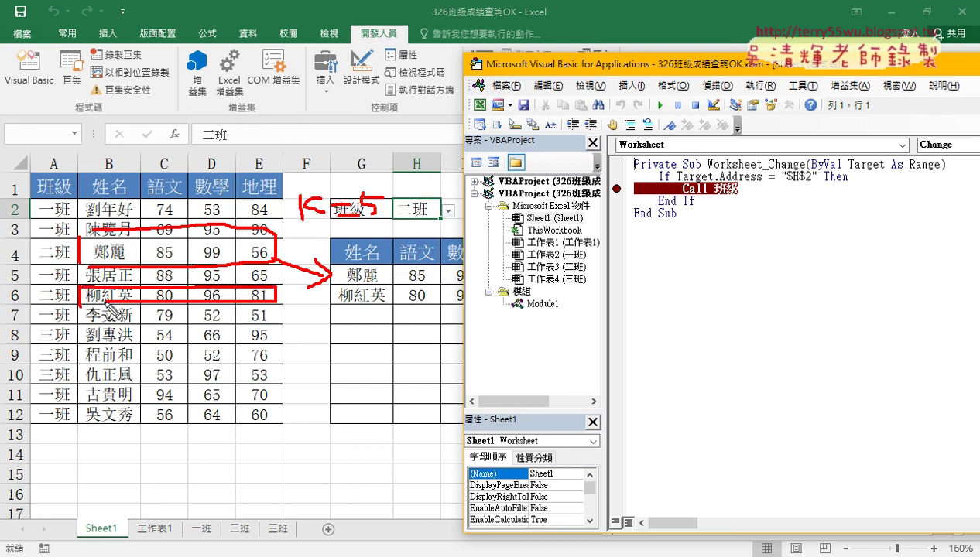
pyautogui.moveTo(288, 298); pyautogui.dragTo(325, 304)
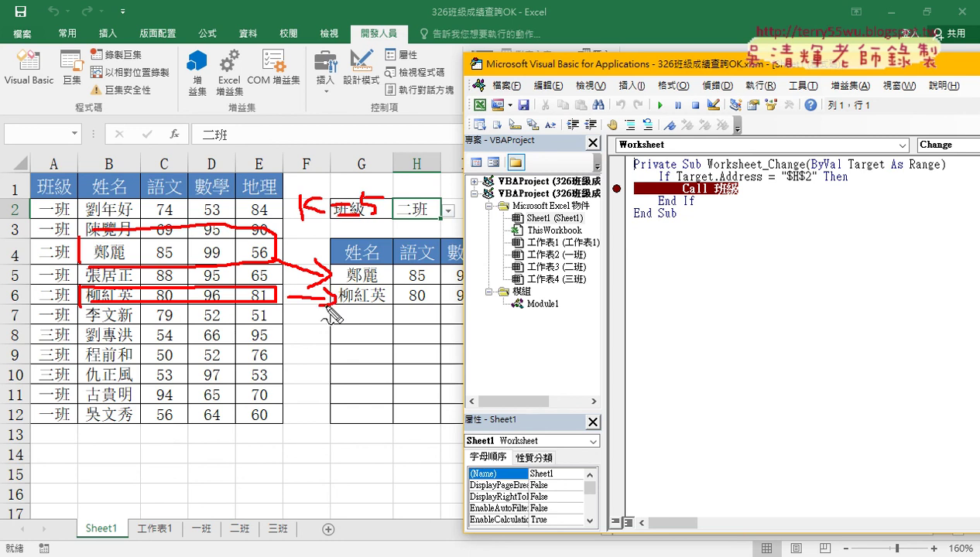
pyautogui.press('Escape')
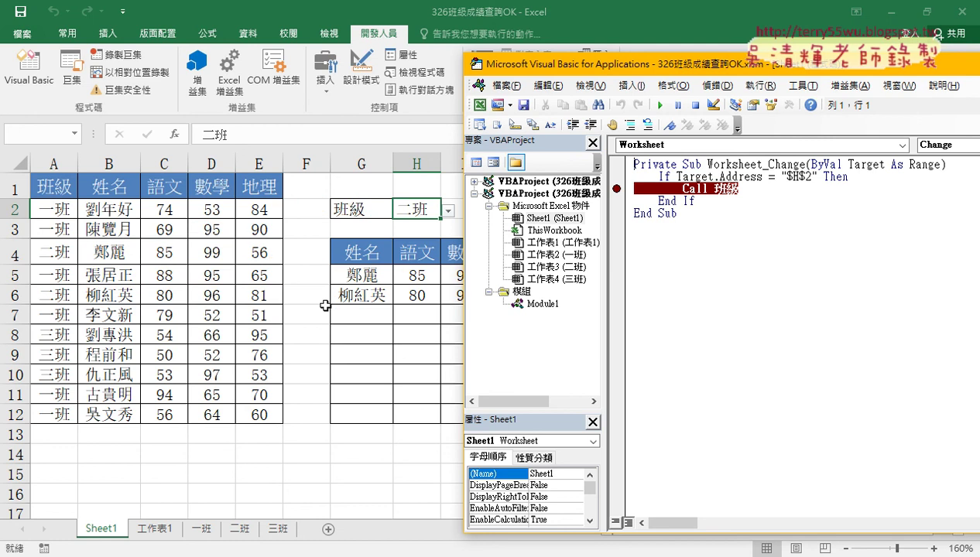
pyautogui.click(617, 190)
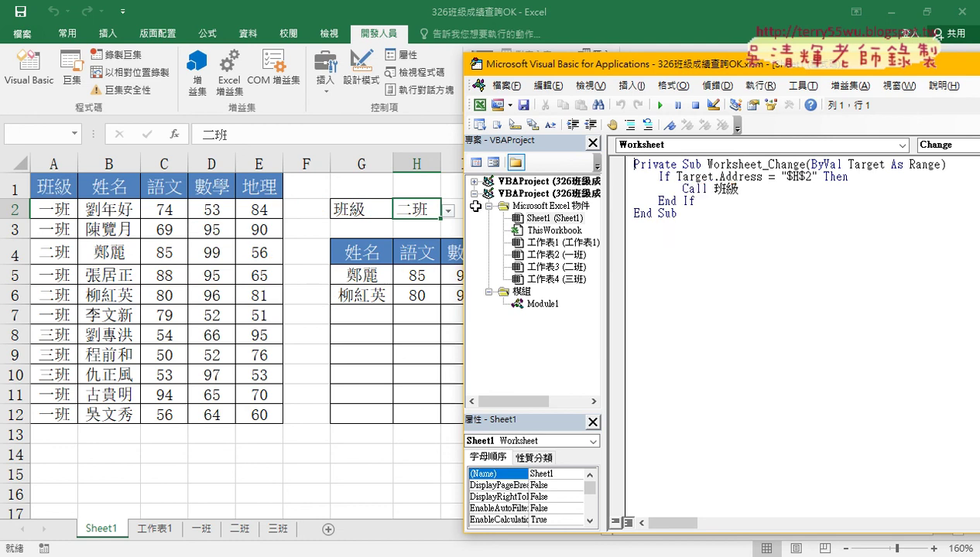
# Step: Pick 三班 in H2, select its results G5:J7, and delete the 一班/二班/三班 sheets with 批次刪除工作表
pyautogui.click(447, 211)
pyautogui.click(428, 265)
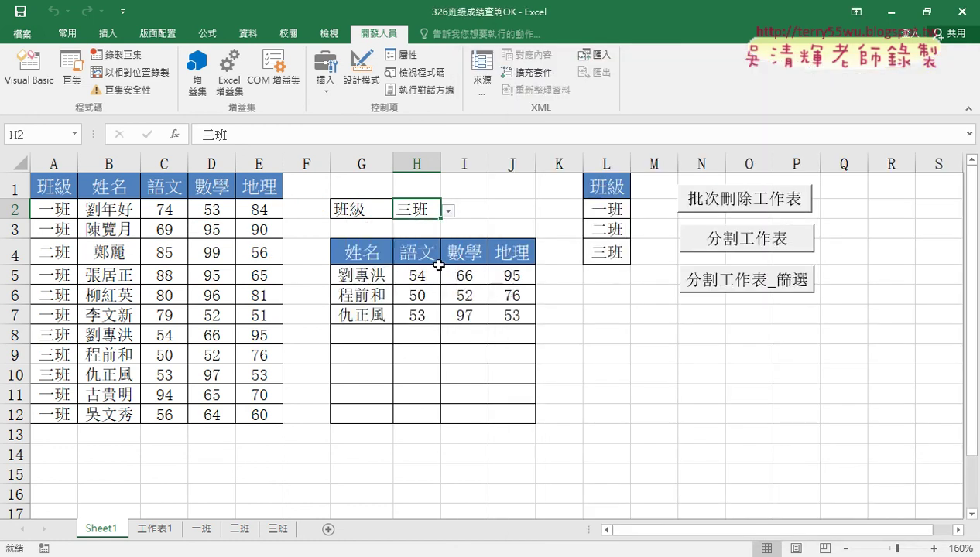
pyautogui.click(623, 318)
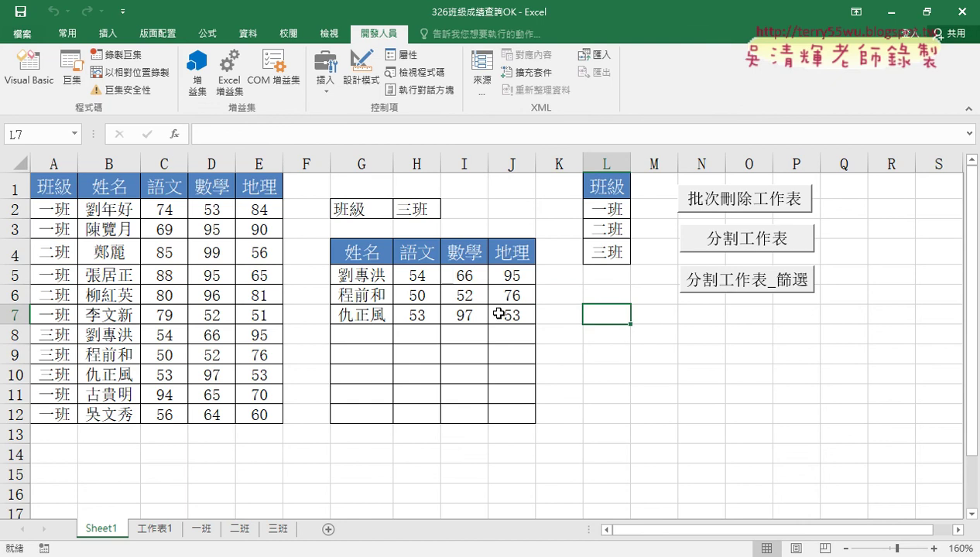
pyautogui.moveTo(358, 277); pyautogui.dragTo(511, 318)
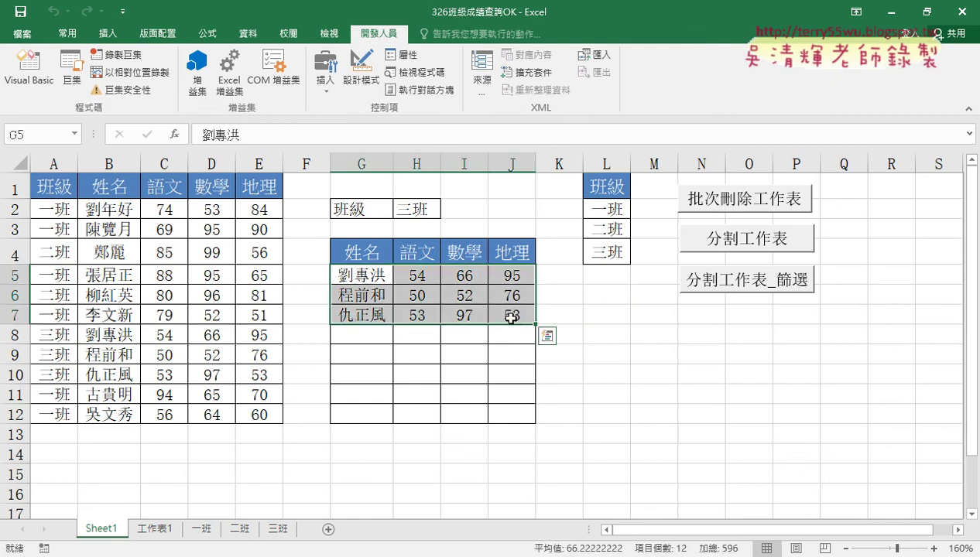
pyautogui.click(717, 207)
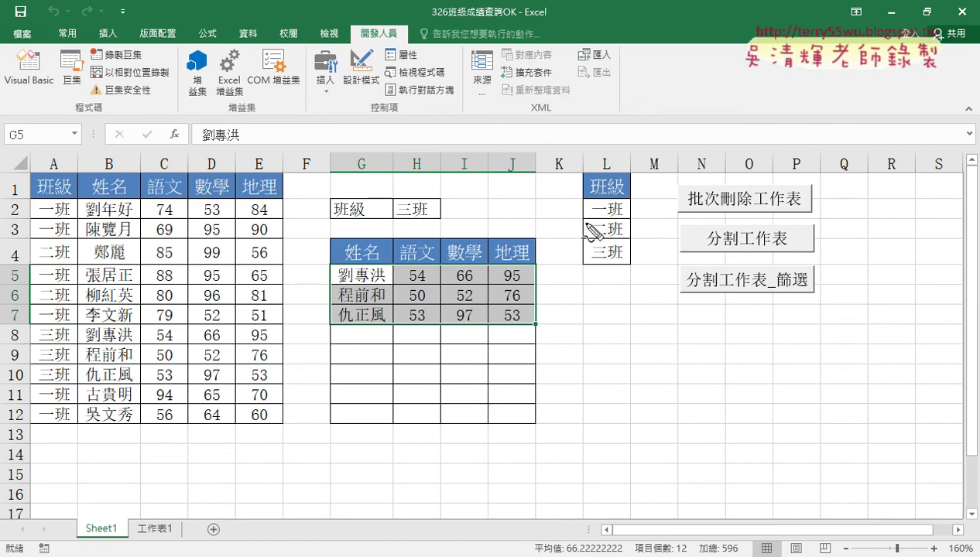
pyautogui.moveTo(575, 193); pyautogui.dragTo(571, 271)
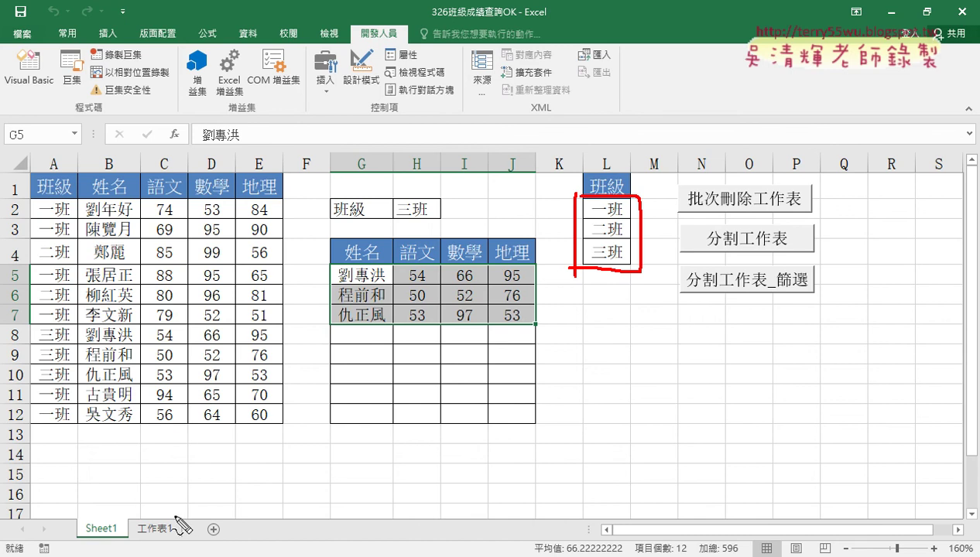
pyautogui.moveTo(180, 534)
pyautogui.mouseDown()
pyautogui.moveTo(229, 513)
pyautogui.moveTo(184, 534)
pyautogui.moveTo(297, 531)
pyautogui.mouseUp()
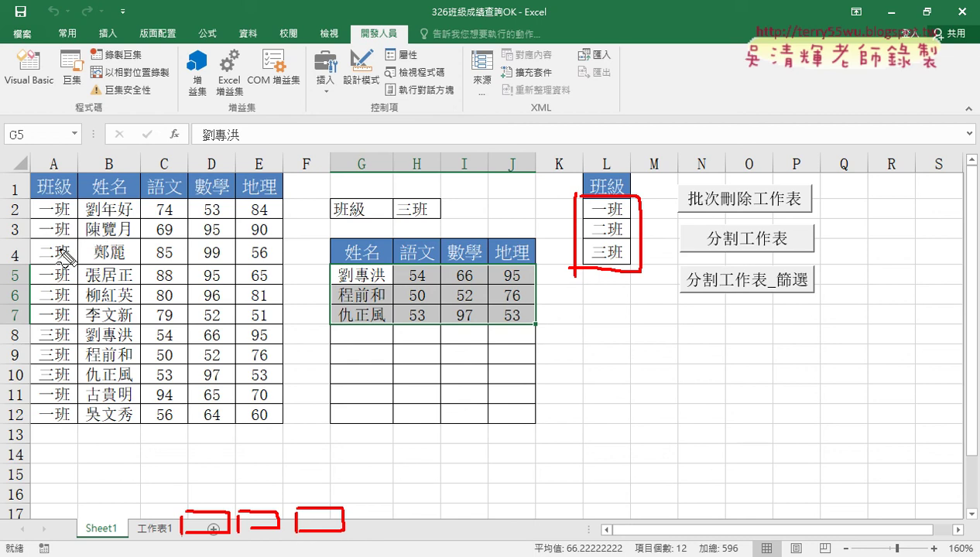
pyautogui.moveTo(58, 219)
pyautogui.mouseDown()
pyautogui.moveTo(188, 494)
pyautogui.moveTo(195, 464)
pyautogui.mouseUp()
pyautogui.moveTo(56, 273)
pyautogui.mouseDown()
pyautogui.moveTo(252, 493)
pyautogui.moveTo(258, 474)
pyautogui.mouseUp()
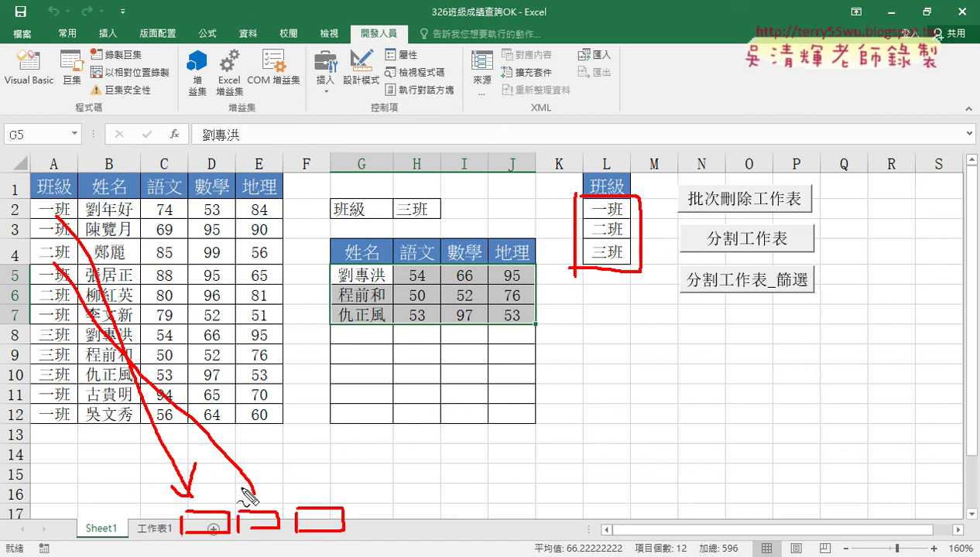
pyautogui.moveTo(46, 338)
pyautogui.mouseDown()
pyautogui.moveTo(302, 497)
pyautogui.moveTo(303, 472)
pyautogui.mouseUp()
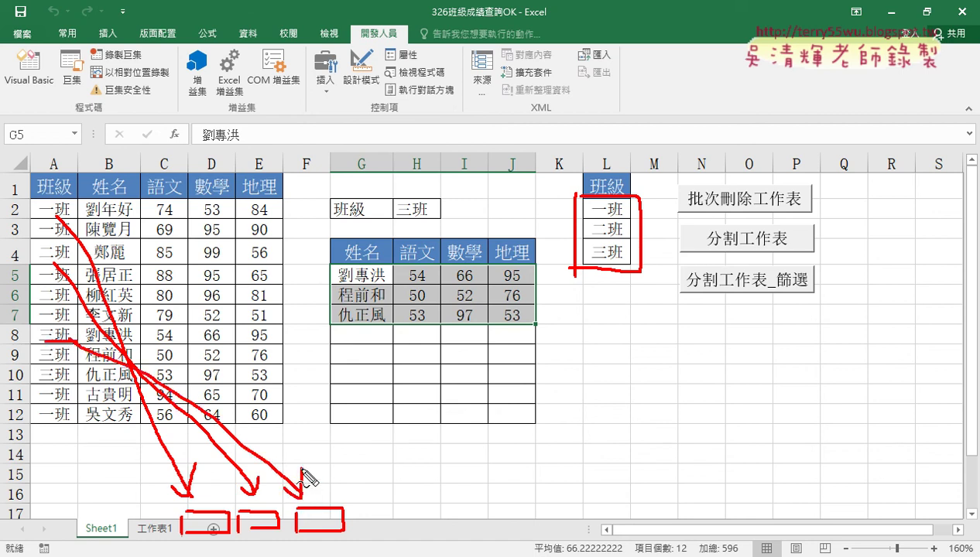